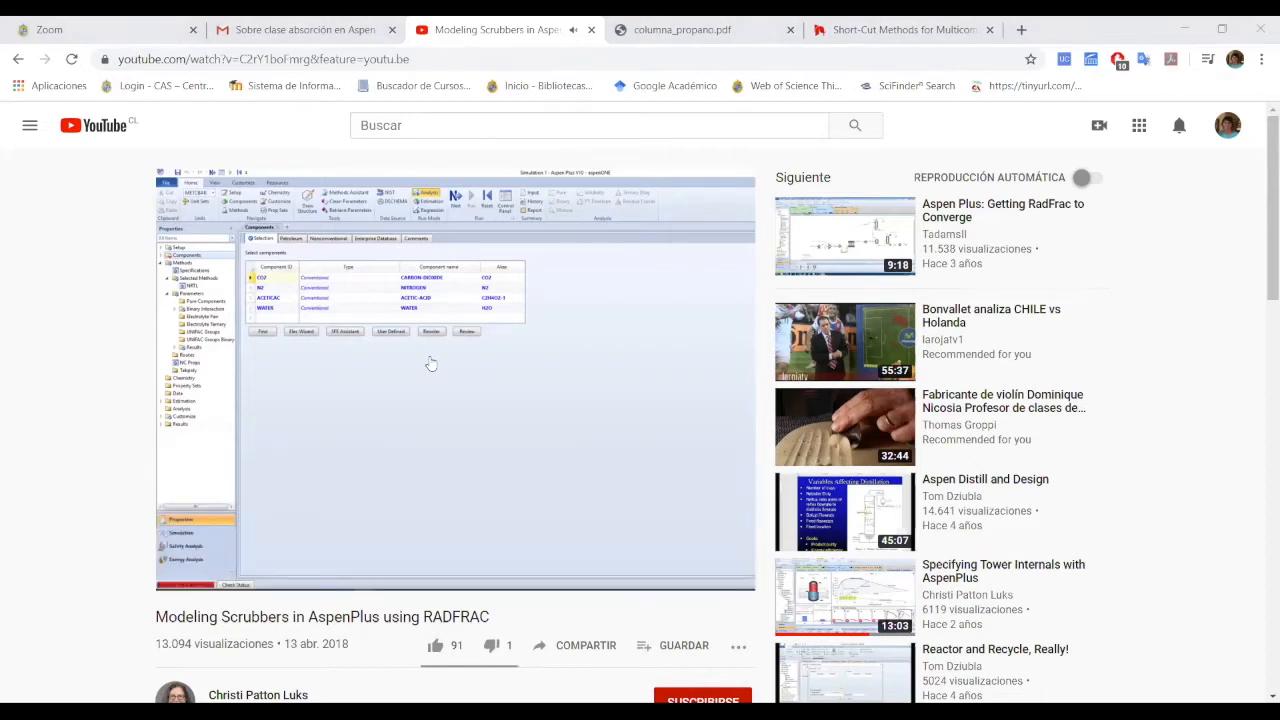
Step: Show the video "Modeling Scrubbers in AspenPlus using RADFRAC" in full screen
key("F11")
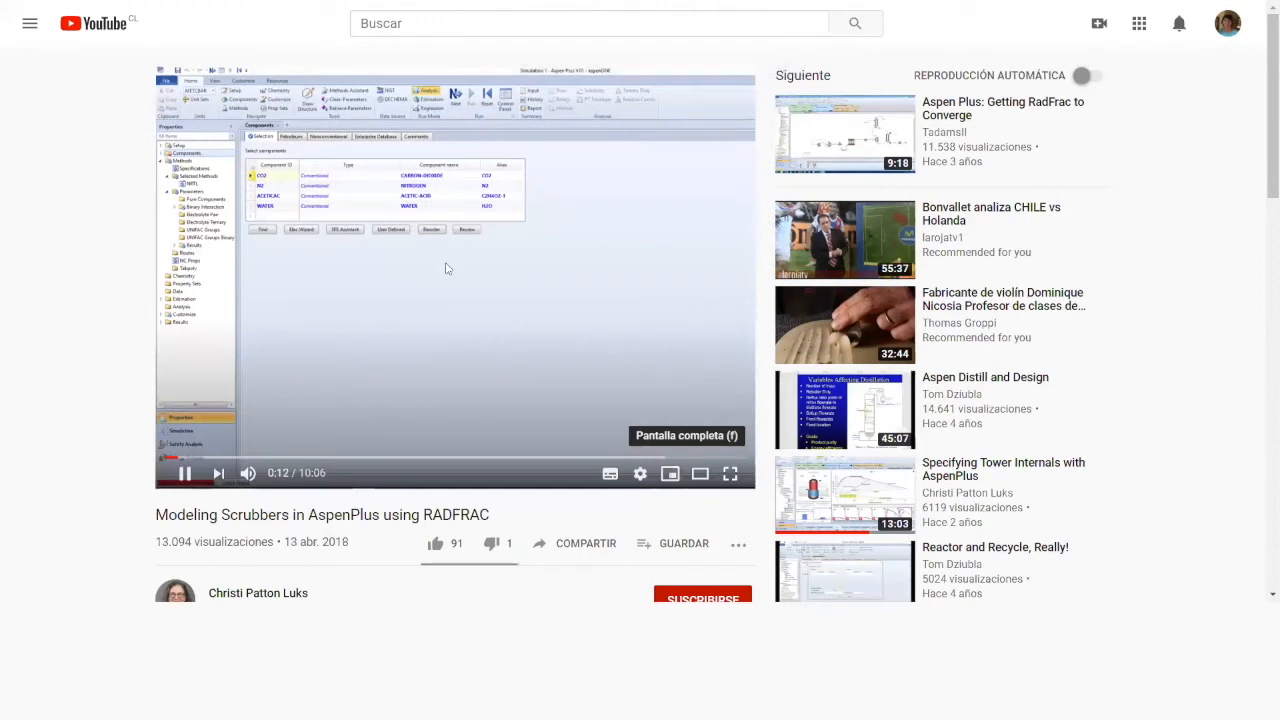
key("f")
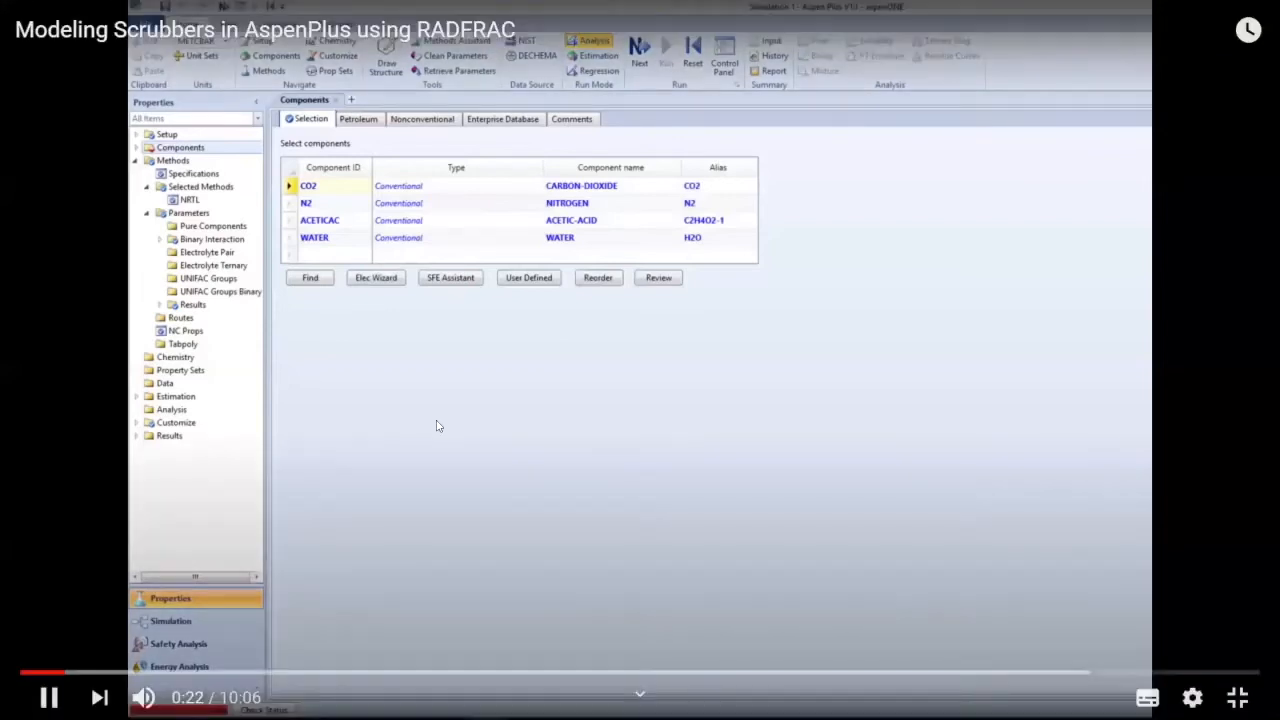
Step: Pause the tutorial at 0:22, skip ahead a few seconds and resume playback
left_click(437, 423)
left_click(81, 674)
key("Right")
key("space")
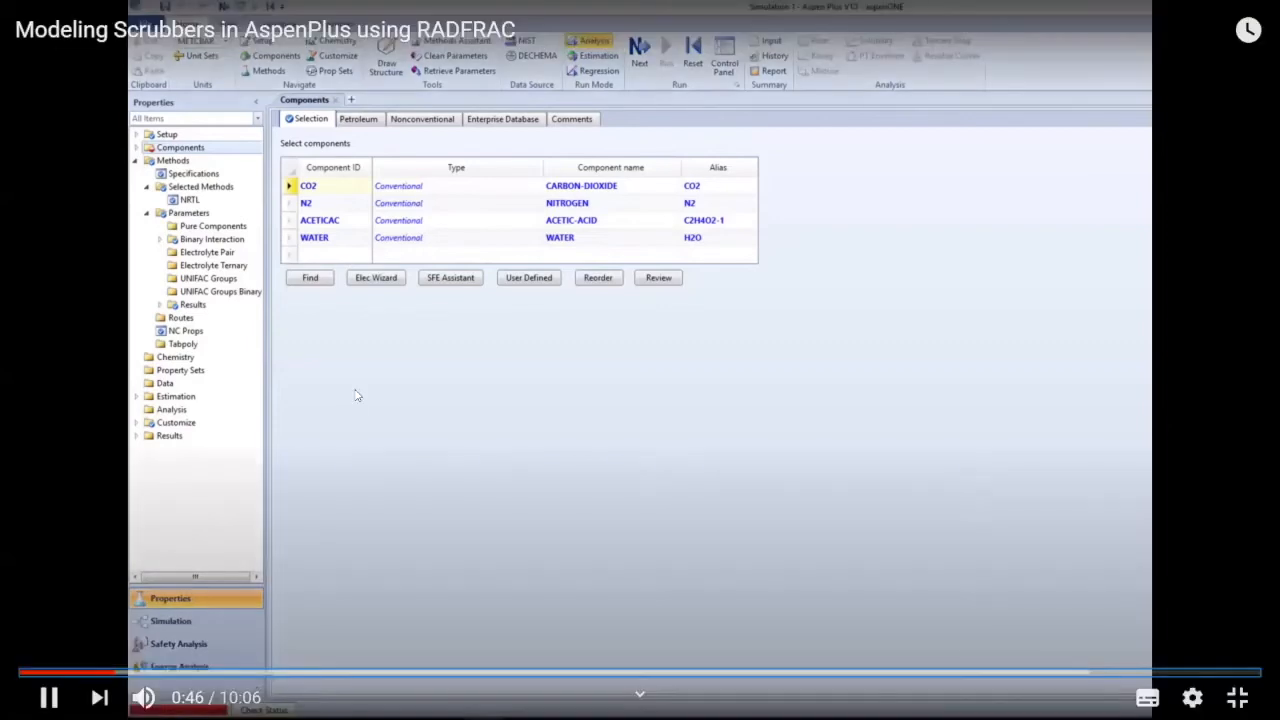
Step: Pause the tutorial at 0:47, skip forward past 1:07 and resume playback
left_click(357, 396)
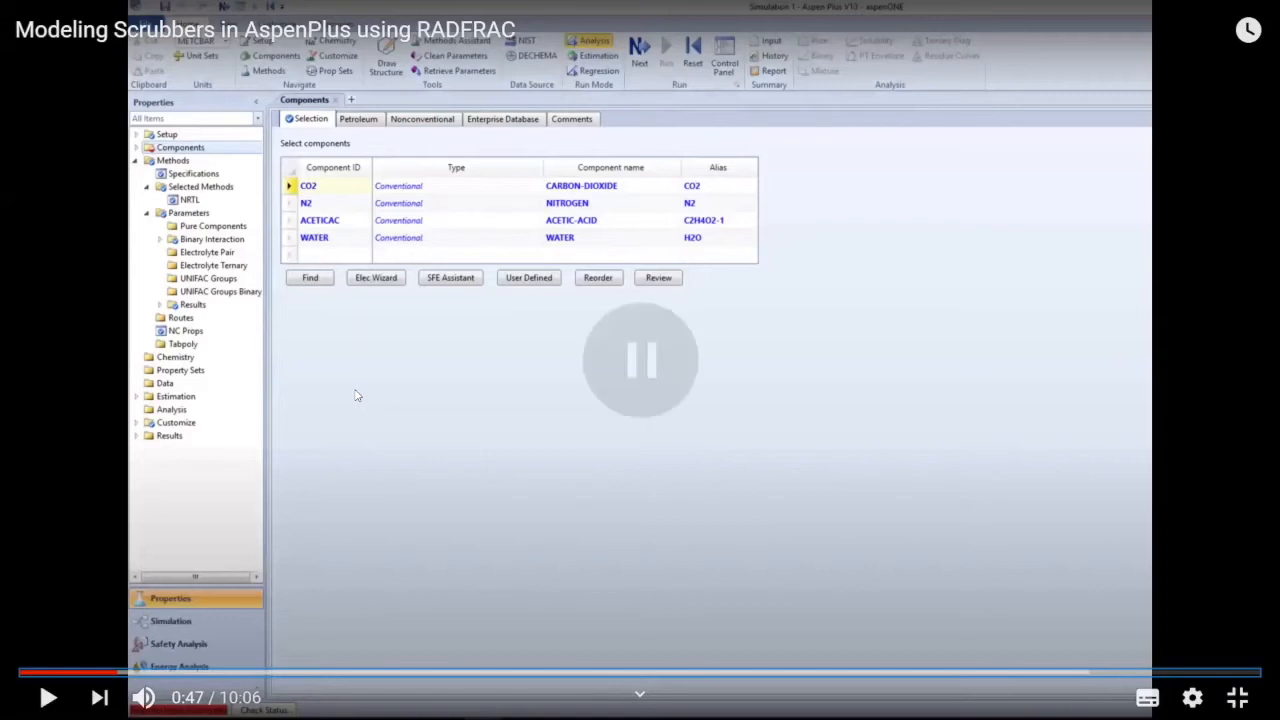
key("Right")
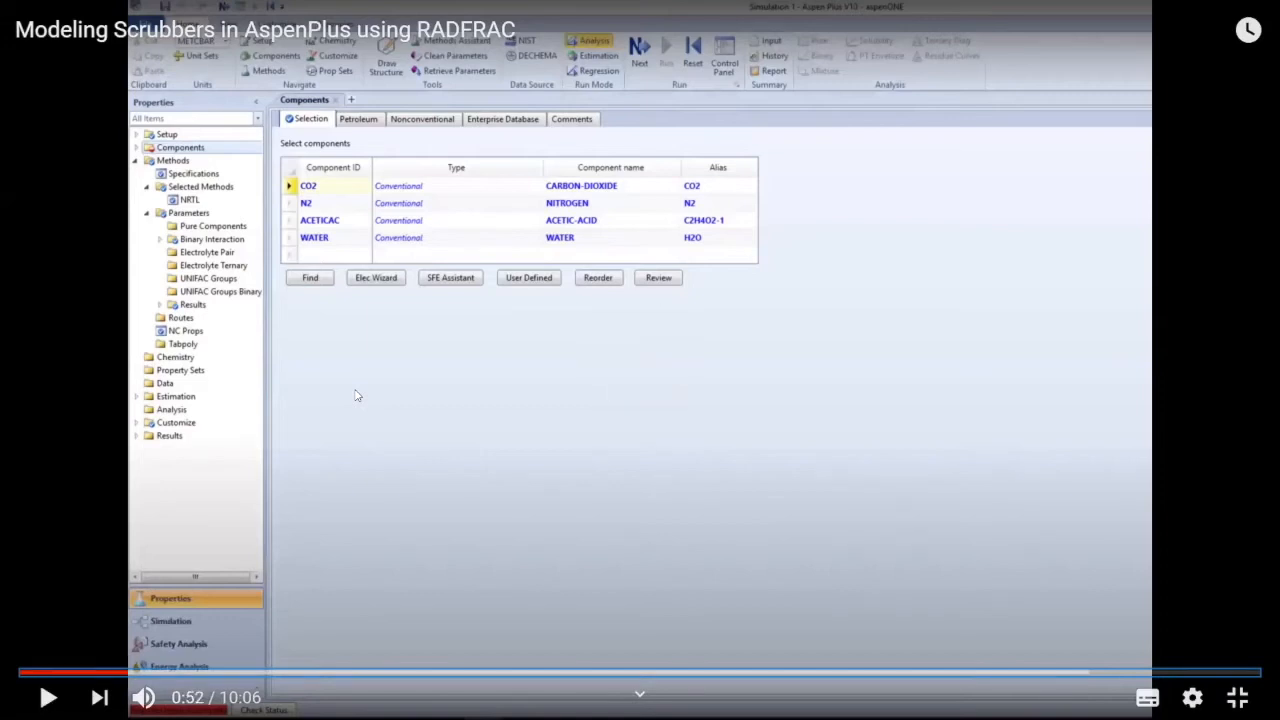
key("Right")
left_click(157, 675)
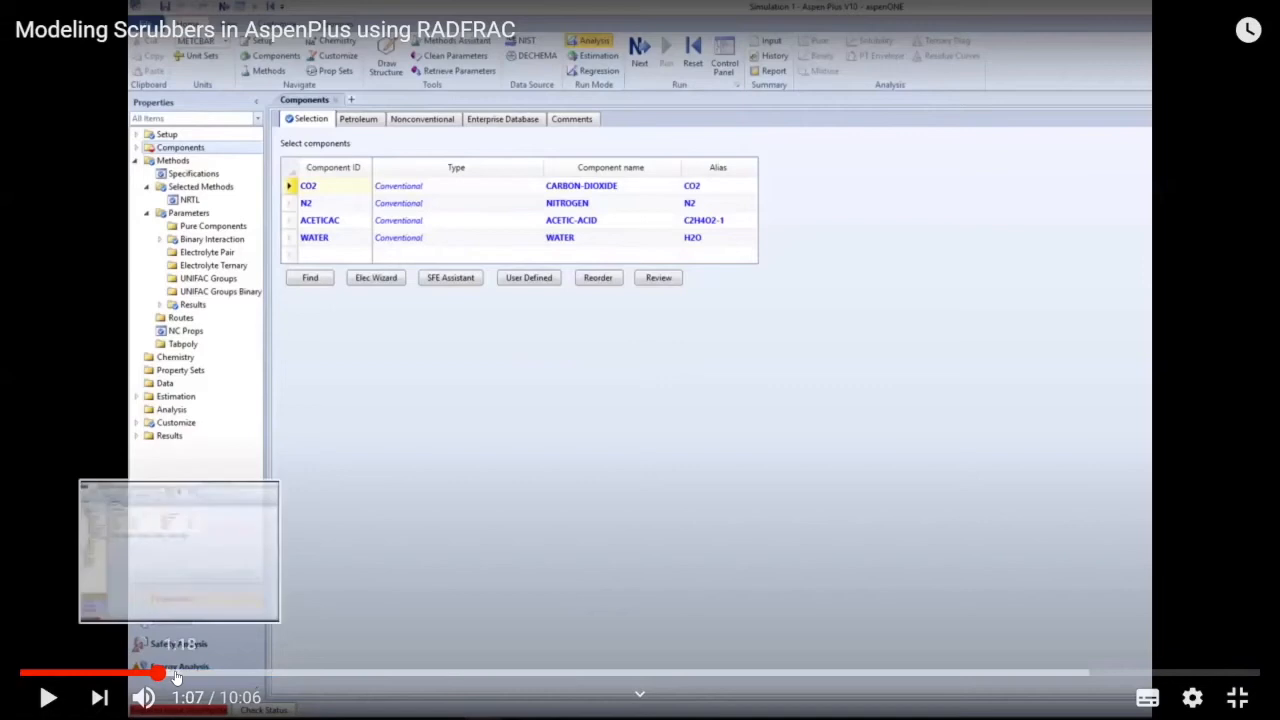
left_click(173, 675)
left_click(631, 342)
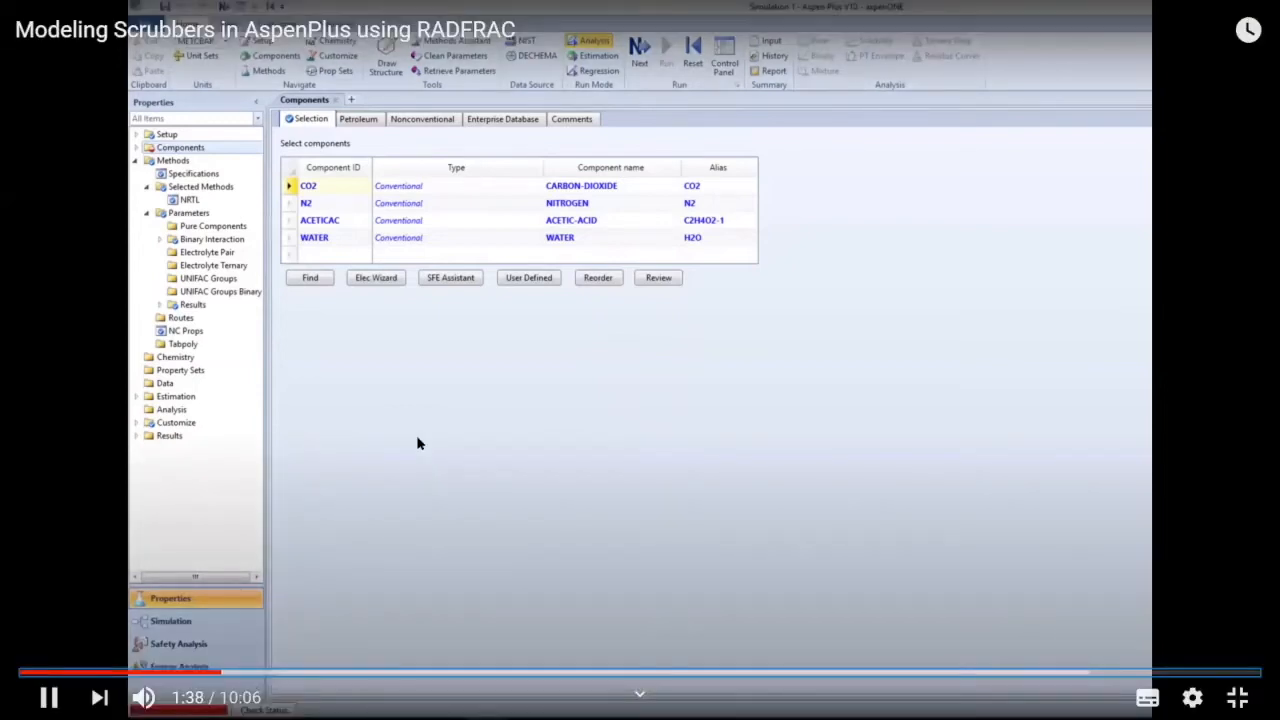
Step: Pause the tutorial at 1:38, advance it to 1:52 and continue playback
left_click(529, 424)
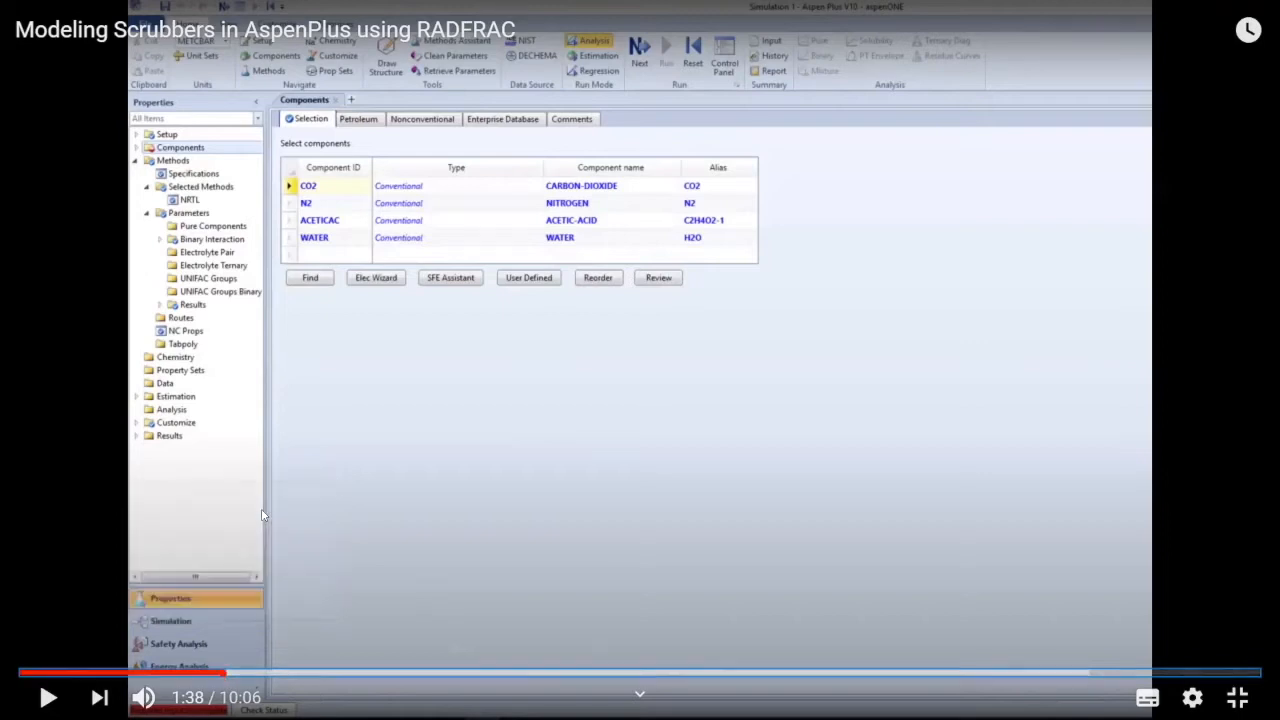
left_click(133, 483)
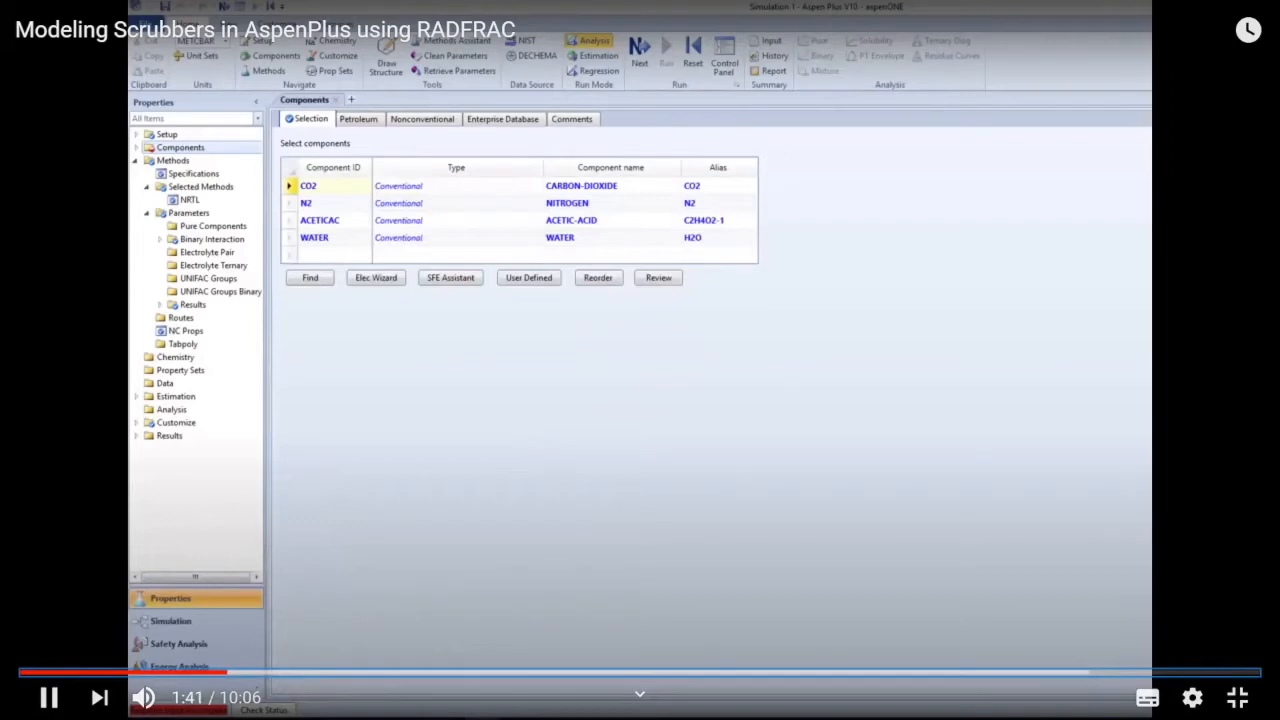
key("Right")
left_click(133, 483)
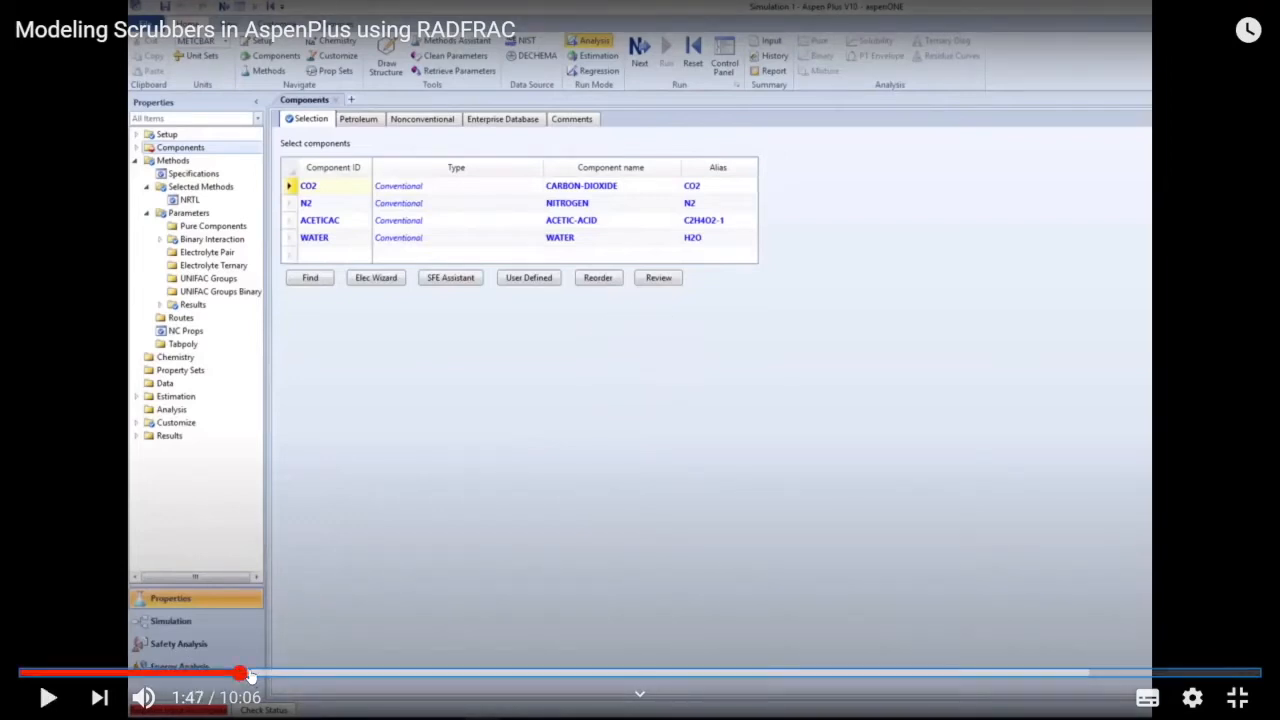
key("Right")
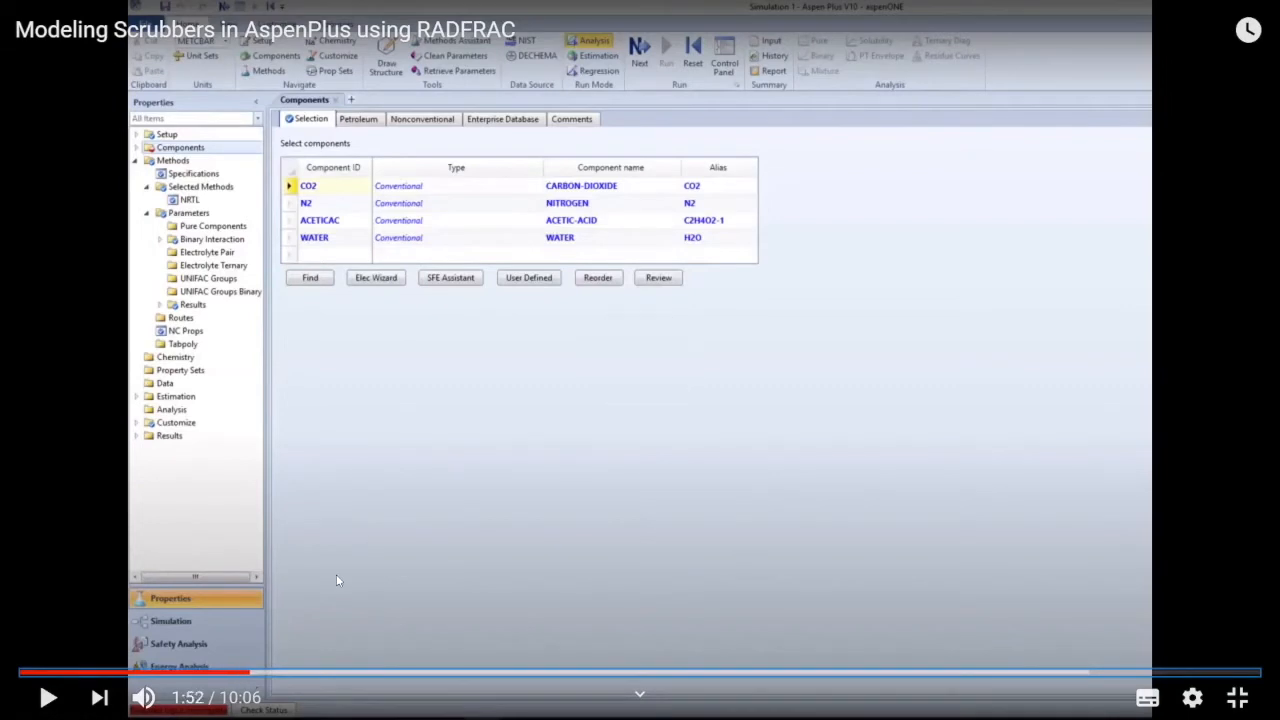
key("space")
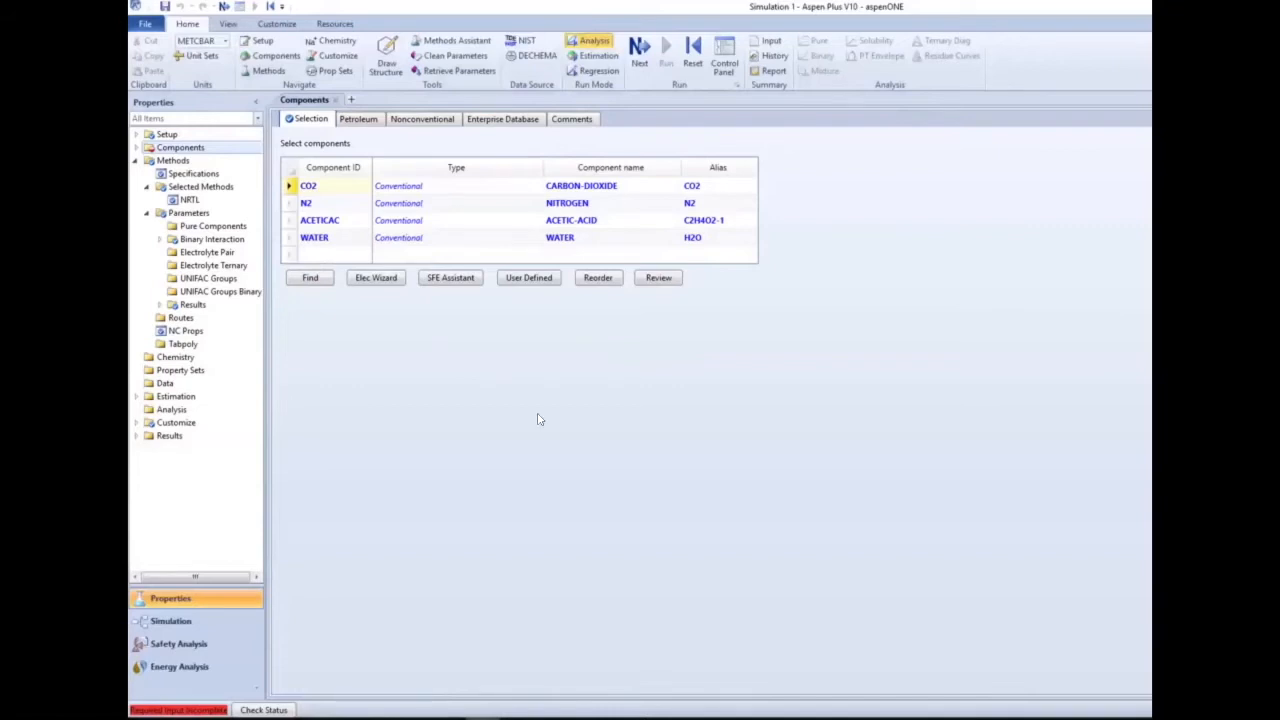
Step: Pause the tutorial at 2:19, jump to the property methods form at 2:35 and resume playback
mouse_move(437, 497)
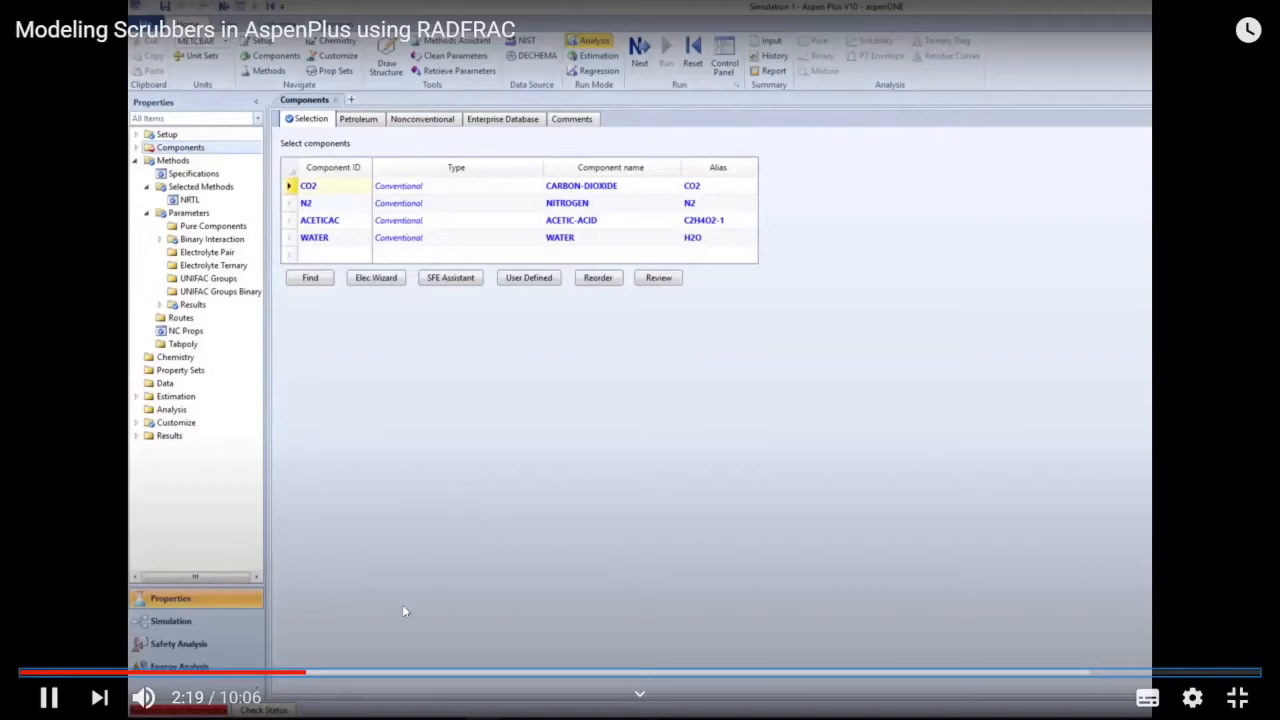
left_click(322, 679)
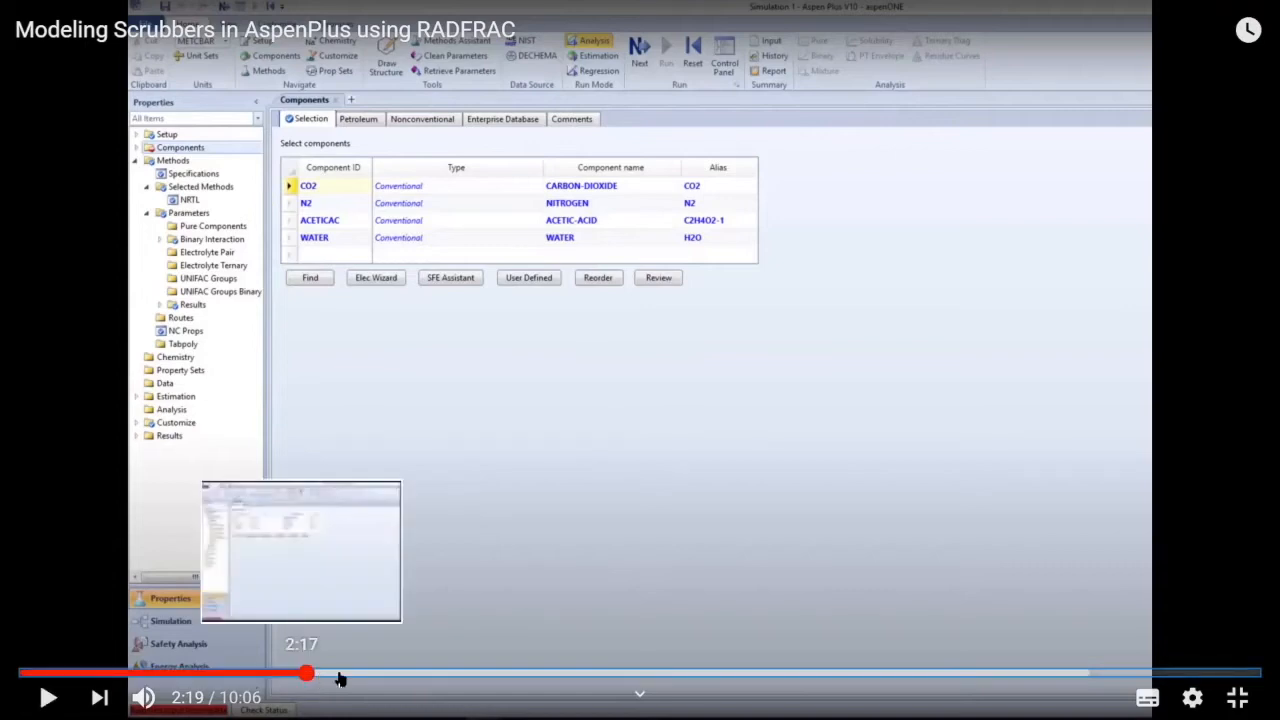
left_click(338, 676)
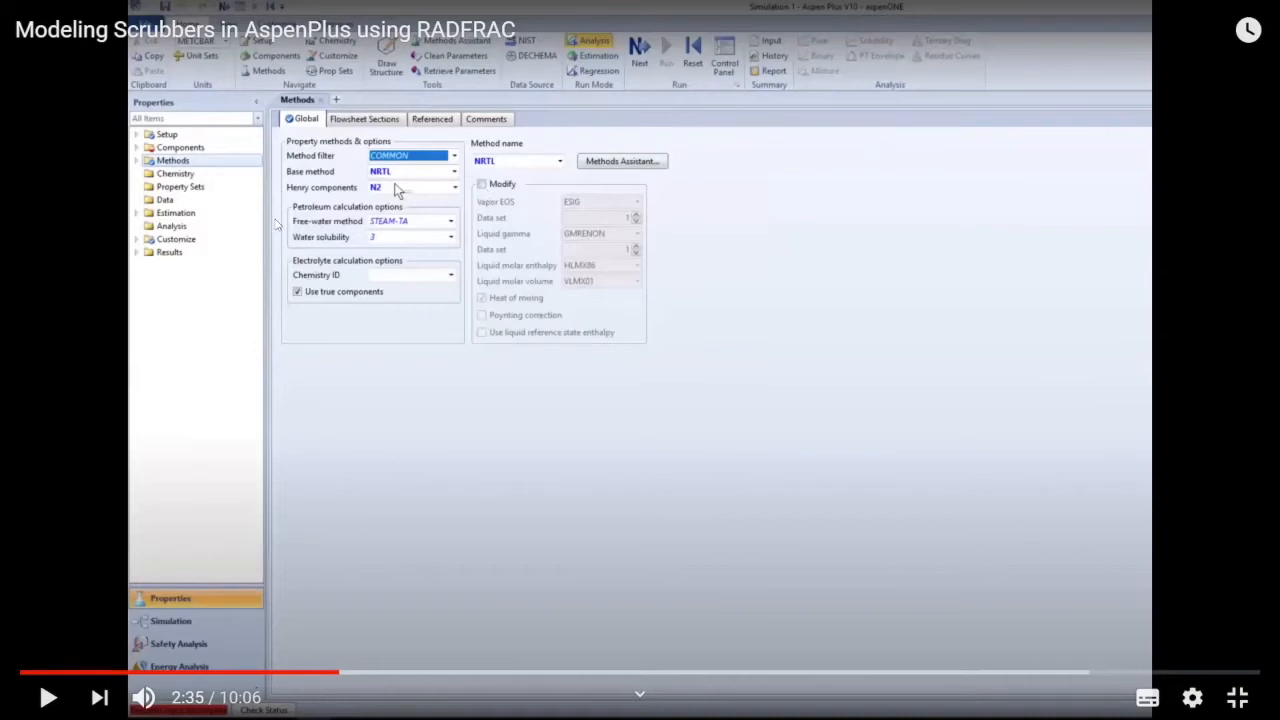
left_click(361, 230)
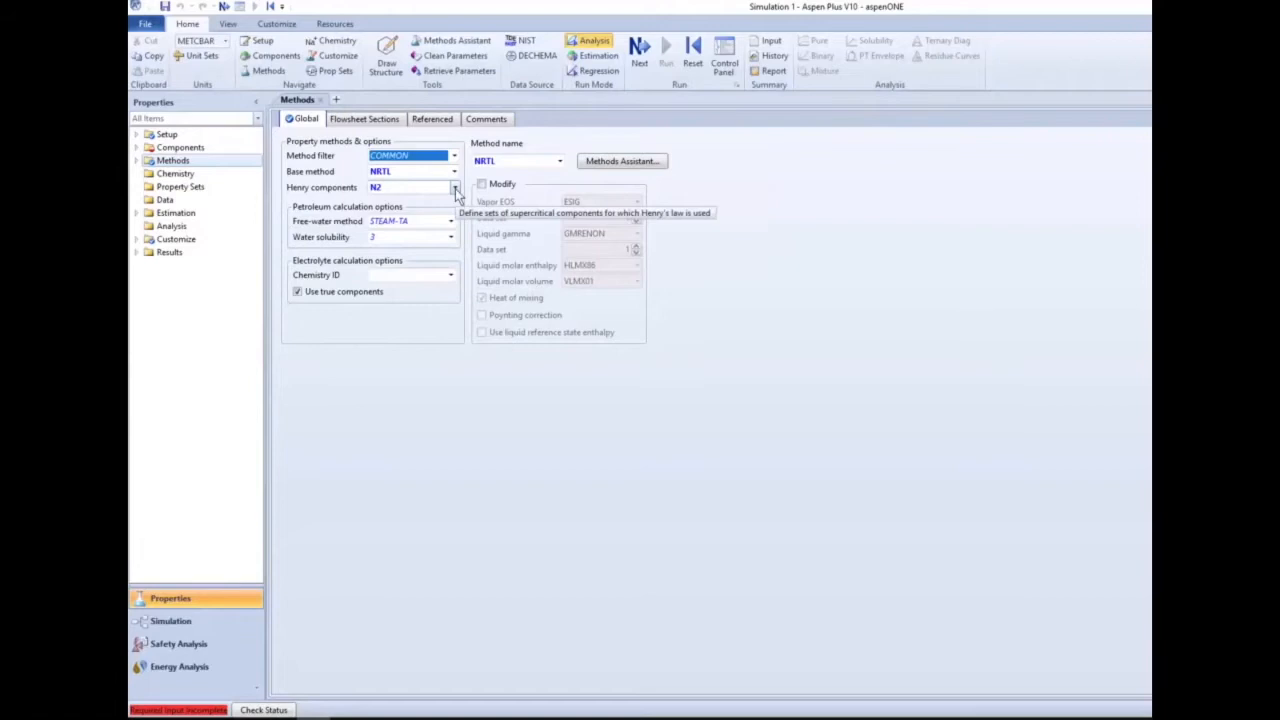
Step: Examine the demonstrated Henry component setup for CO2 and N2, and pause the tutorial at 3:34
left_click(455, 189)
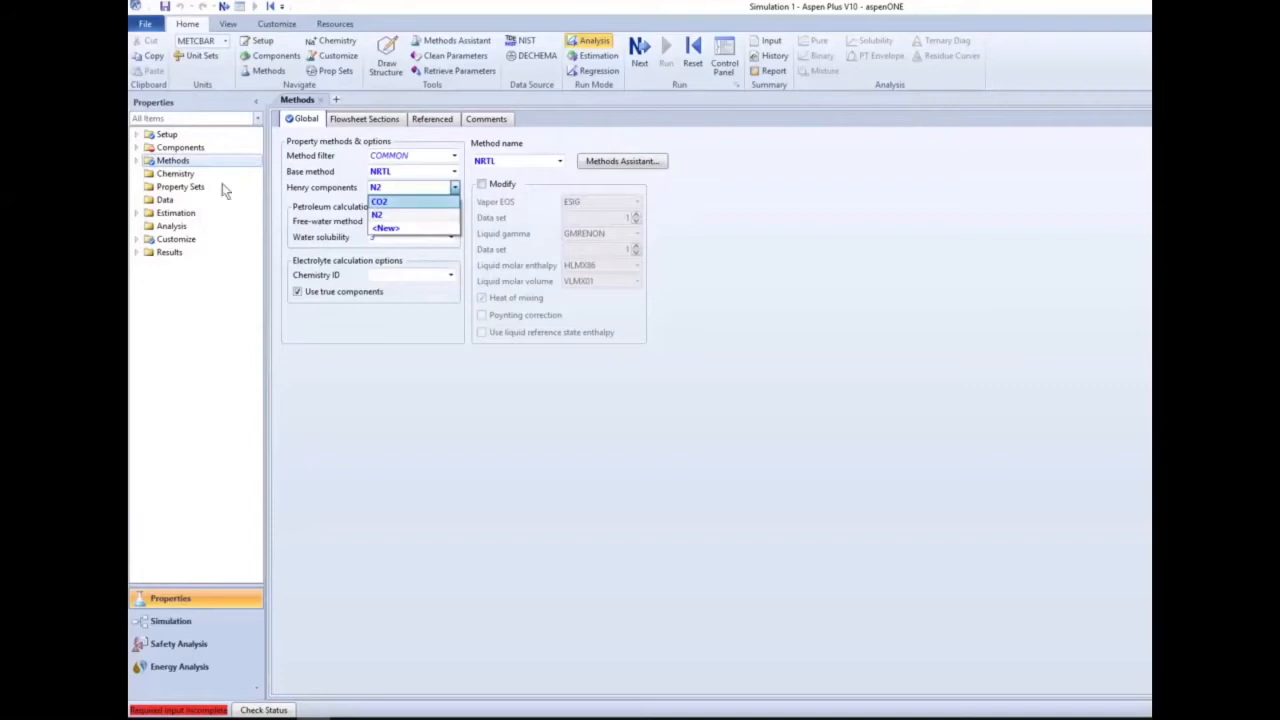
left_click(138, 162)
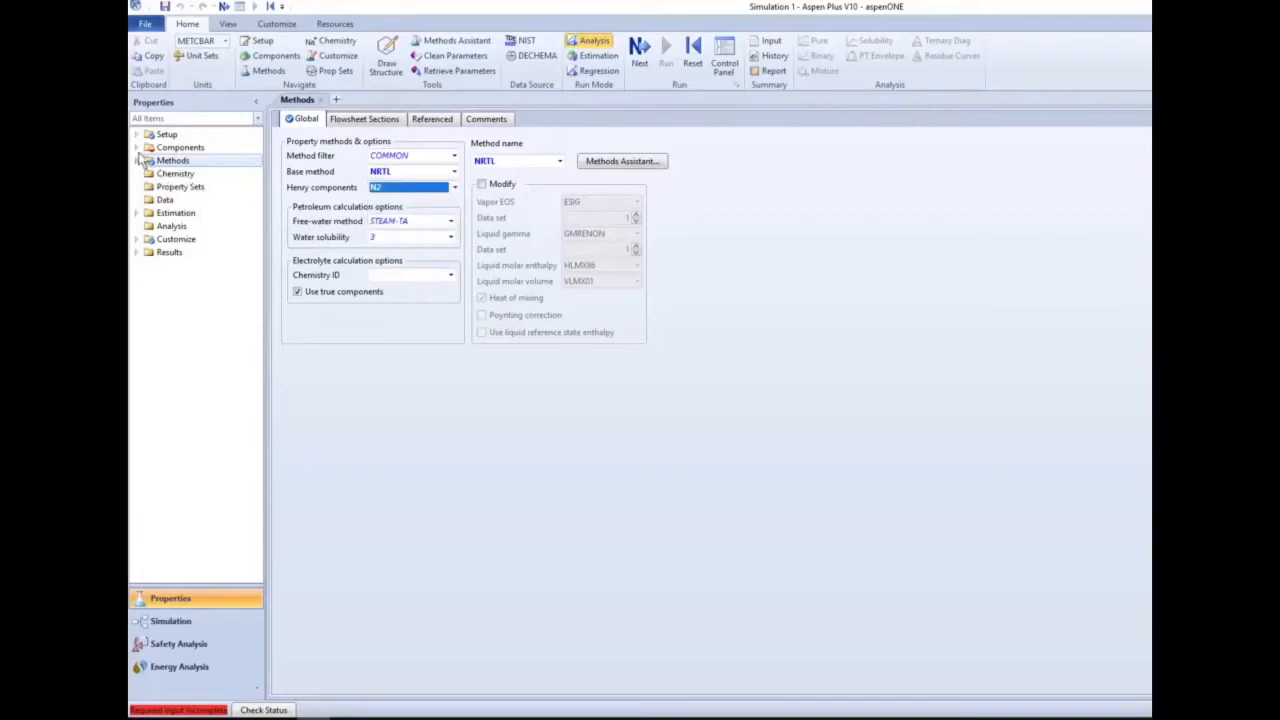
left_click(137, 148)
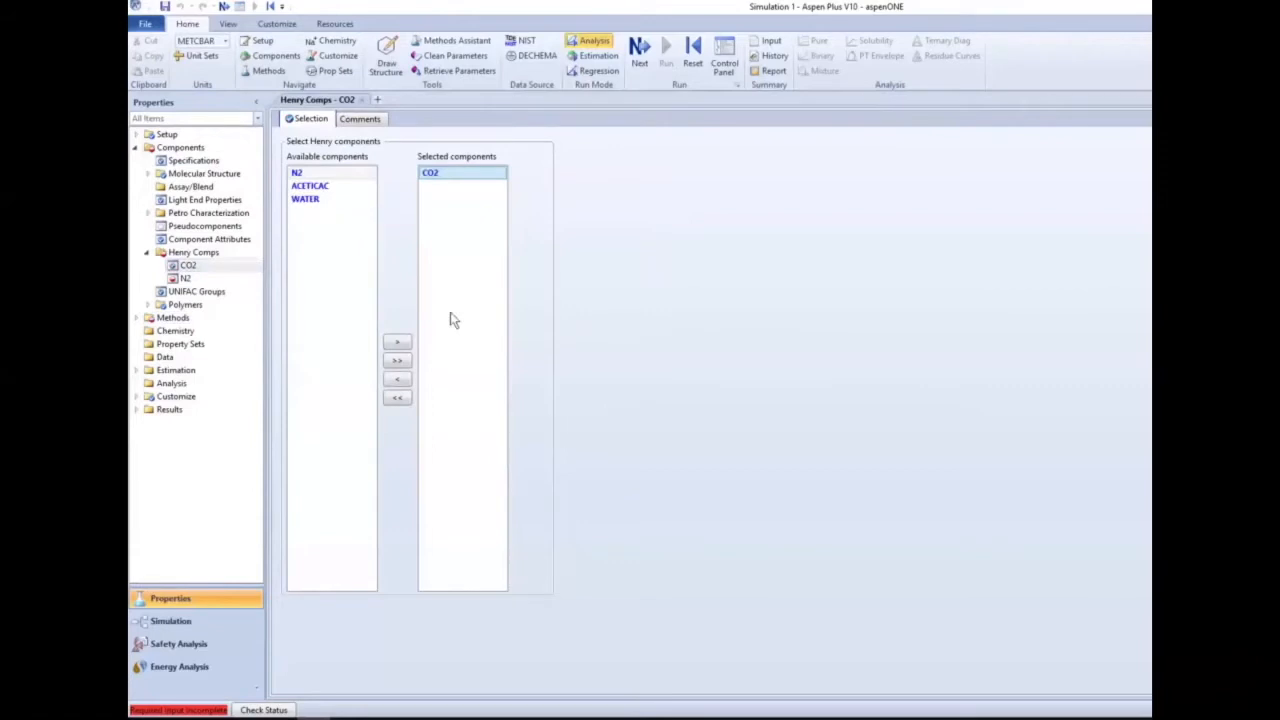
left_click(398, 343)
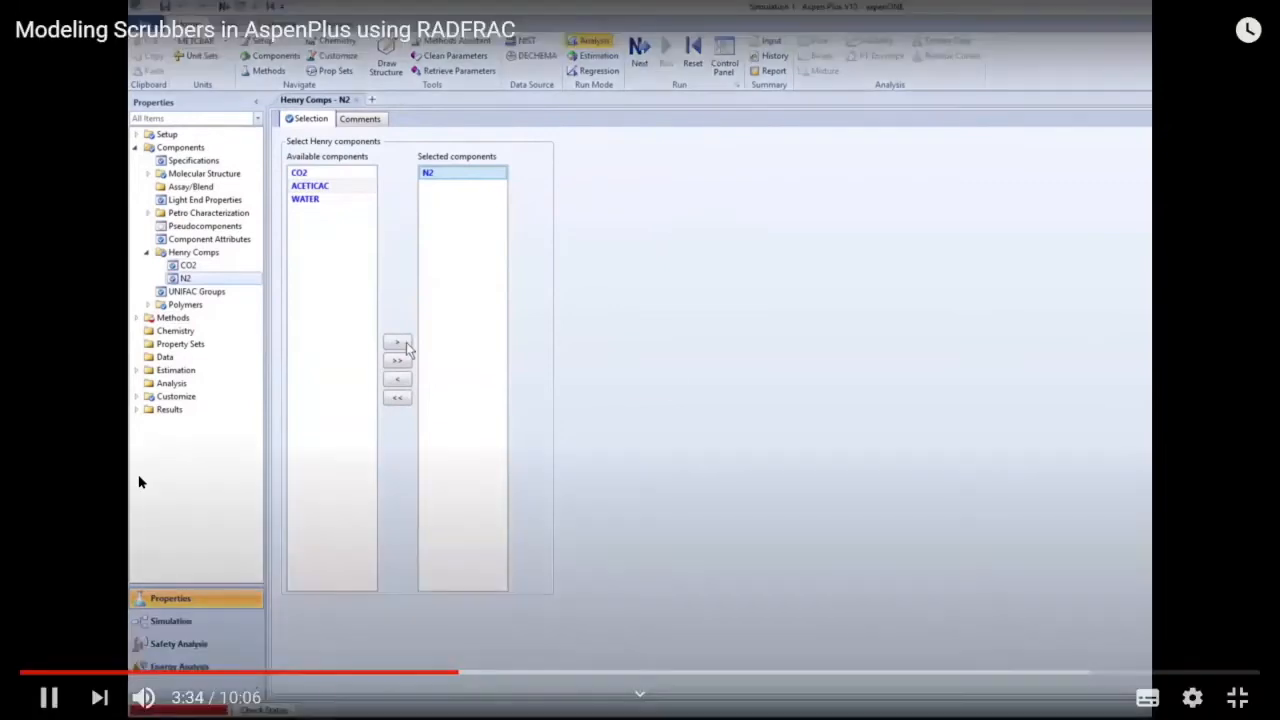
left_click(139, 478)
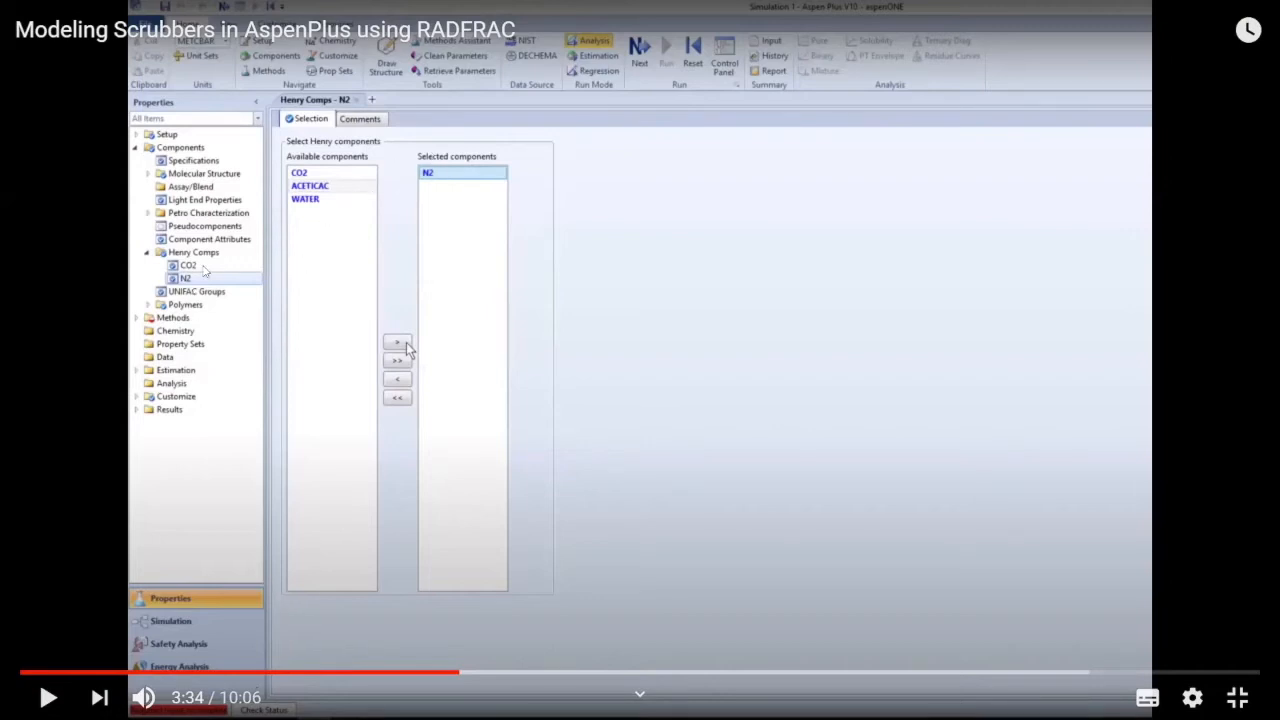
Step: Resume the tutorial from 3:34, stop it at 3:38 on the N2 Henry component selection and continue playback
left_click(640, 378)
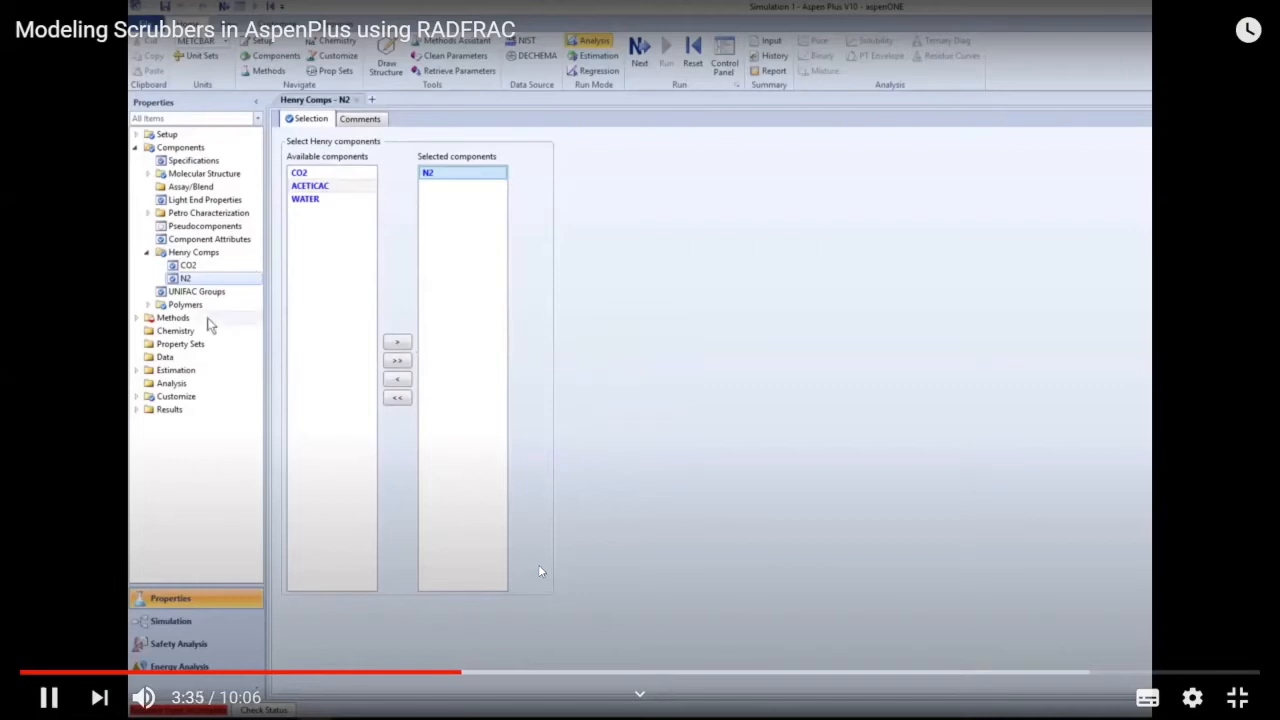
left_click(522, 540)
left_click(522, 537)
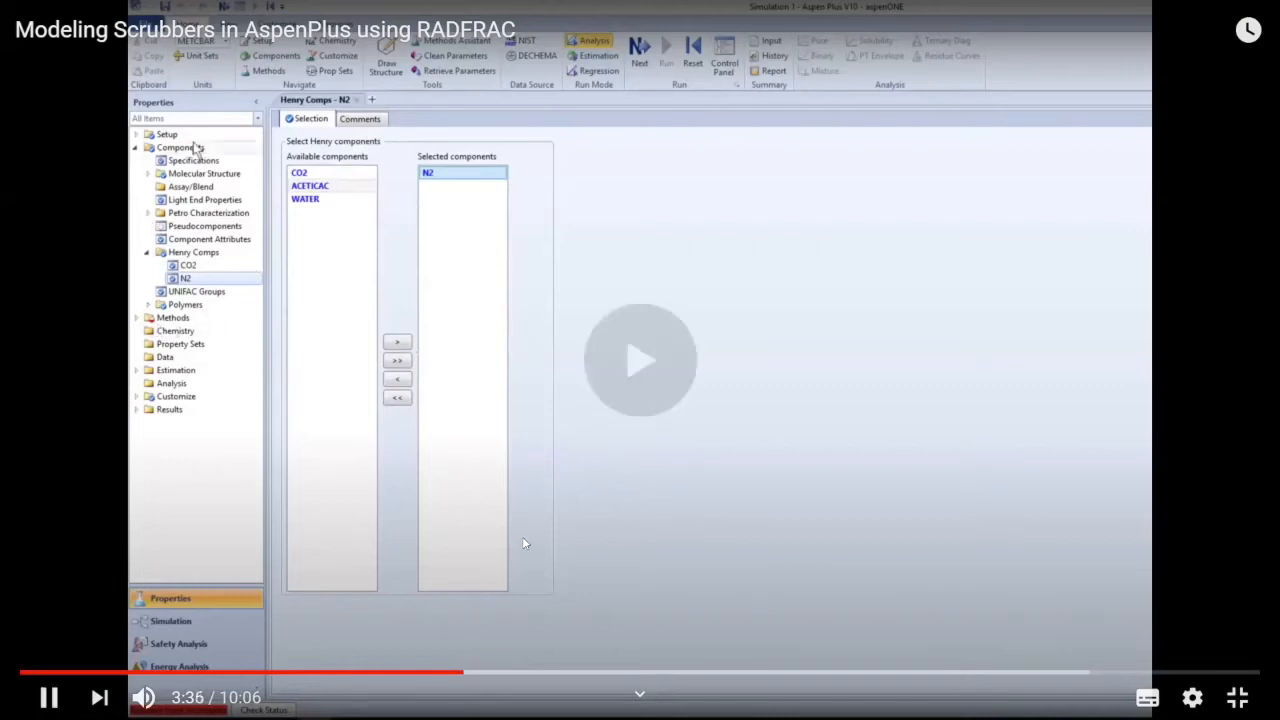
key("space")
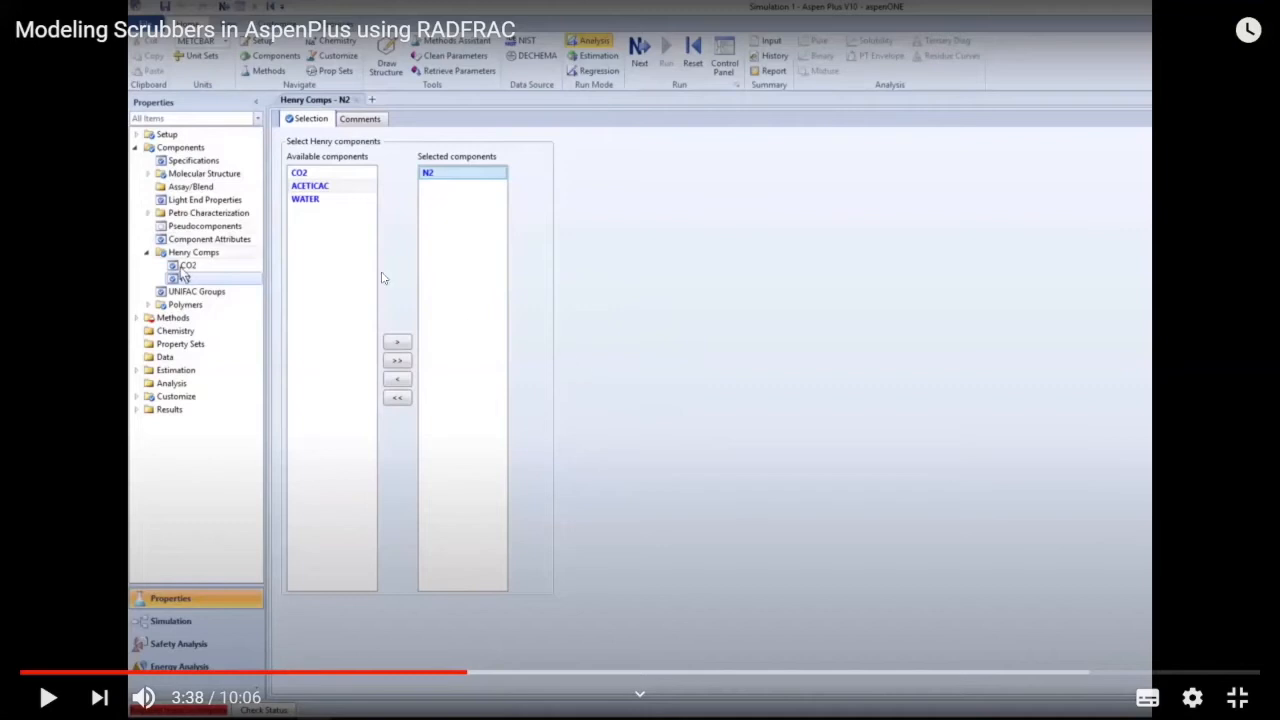
left_click(583, 307)
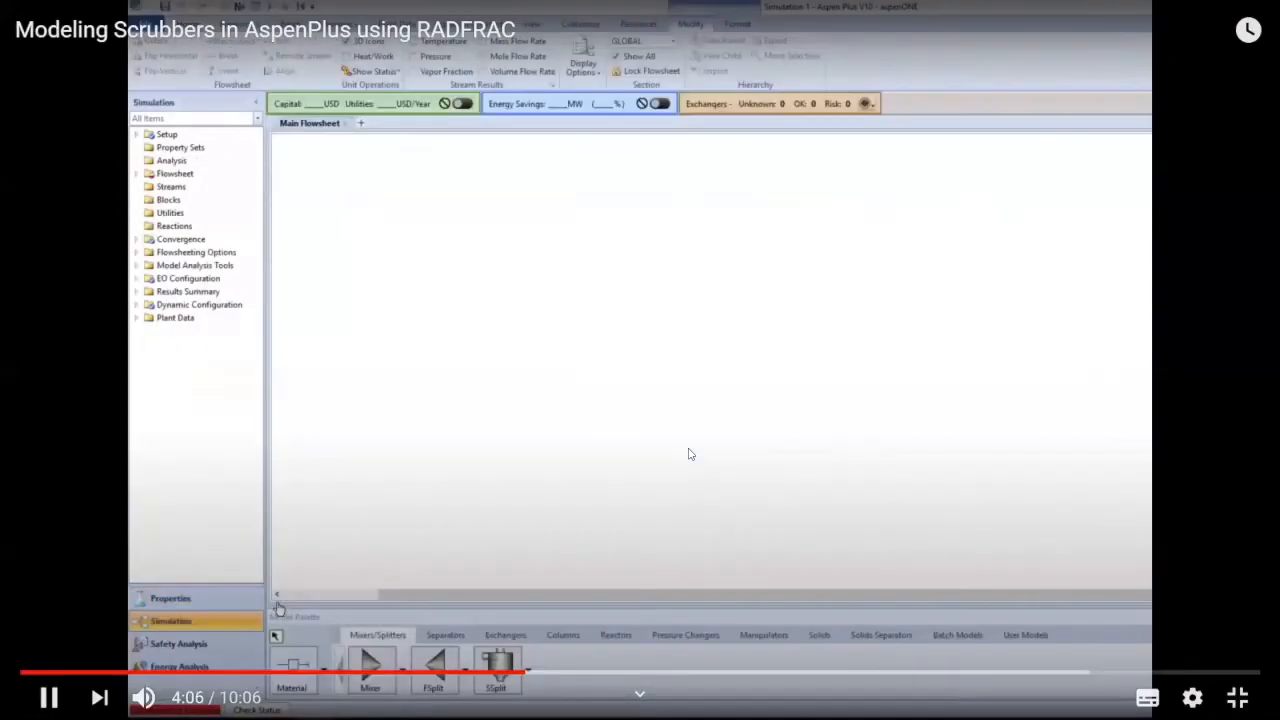
Step: Pause the tutorial at the empty flowsheet at 4:06, resume it and stop at the column models at 4:23
left_click(688, 454)
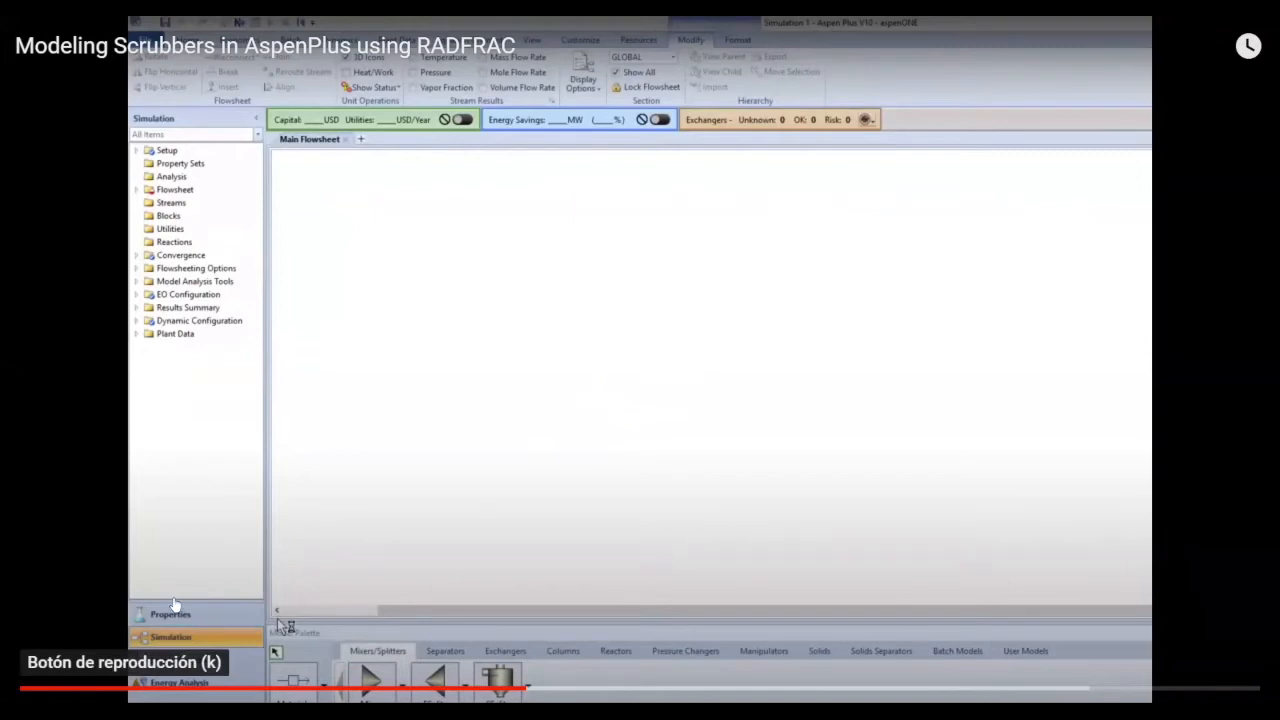
left_click(24, 705)
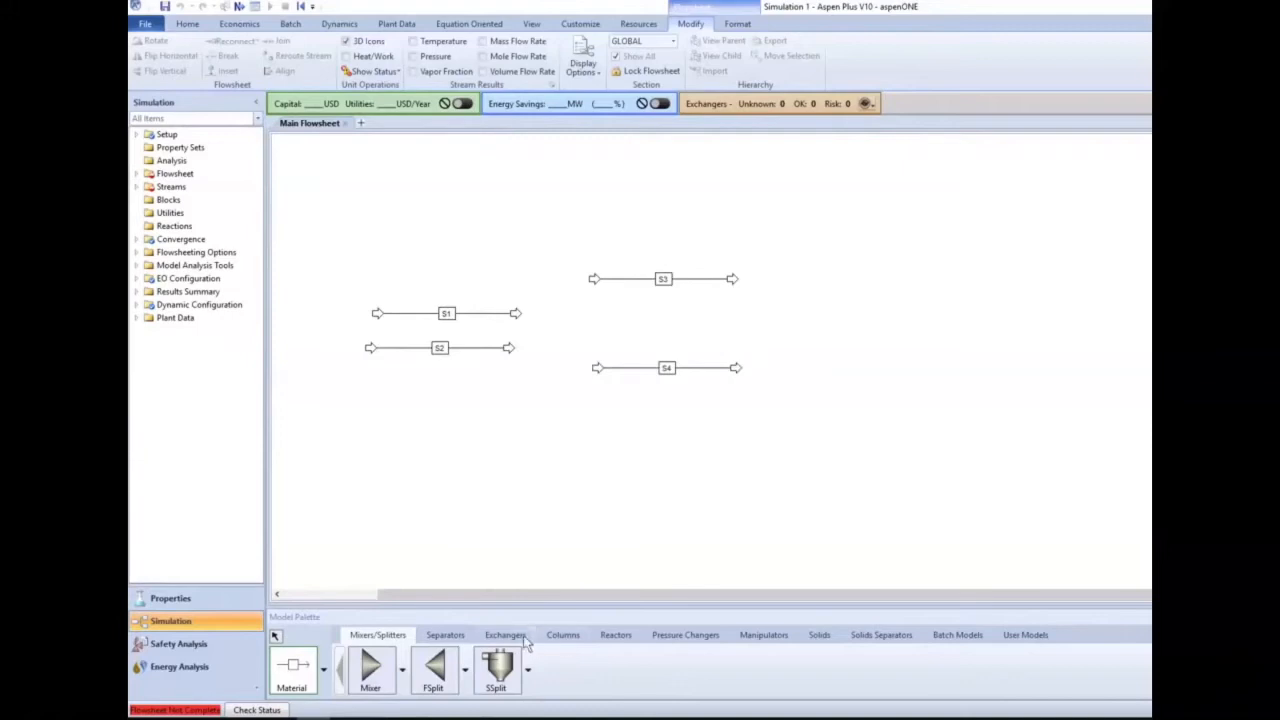
left_click(565, 640)
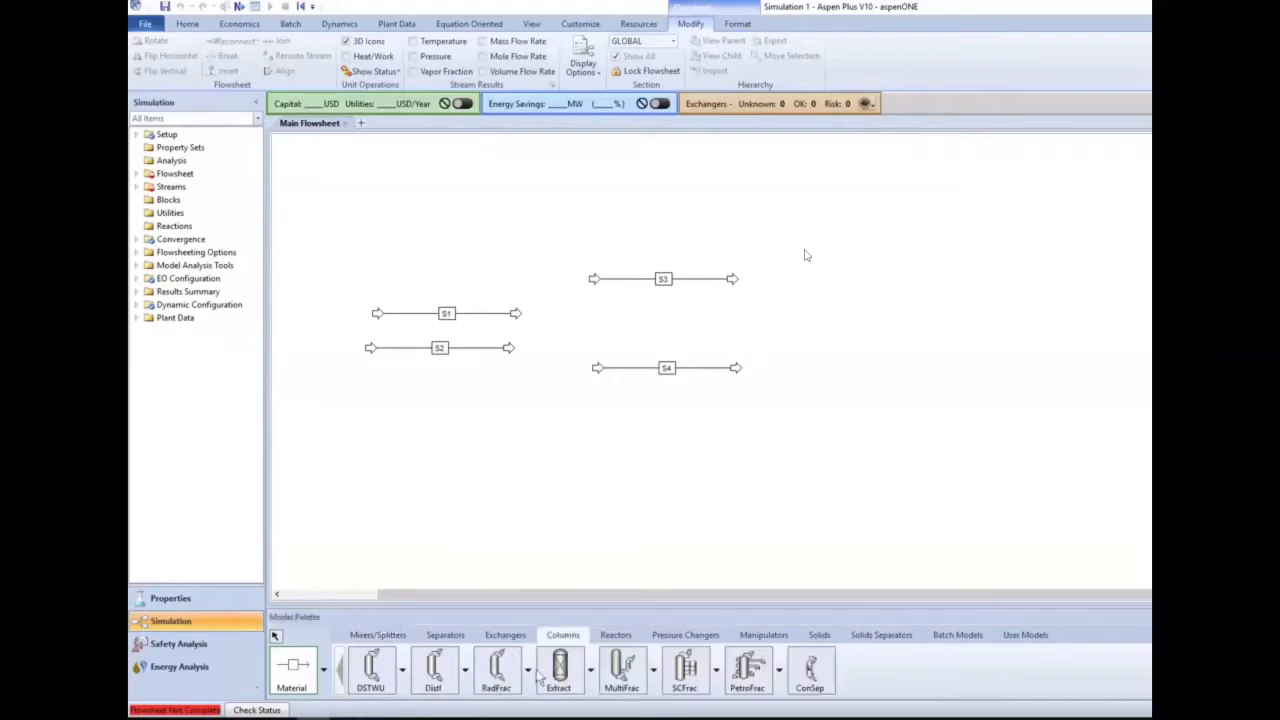
left_click(760, 257)
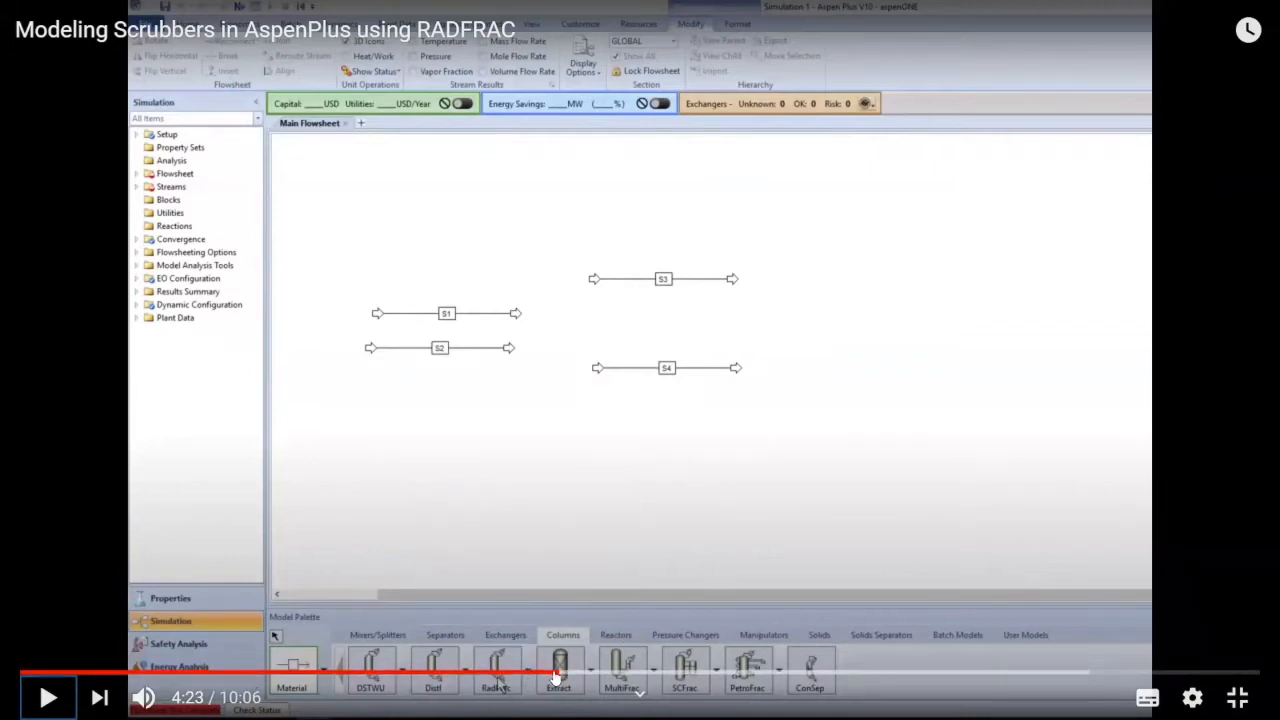
Step: Play the tutorial from 4:23, pause at the RadFrac column variants around 4:49 and resume playback
left_click(510, 626)
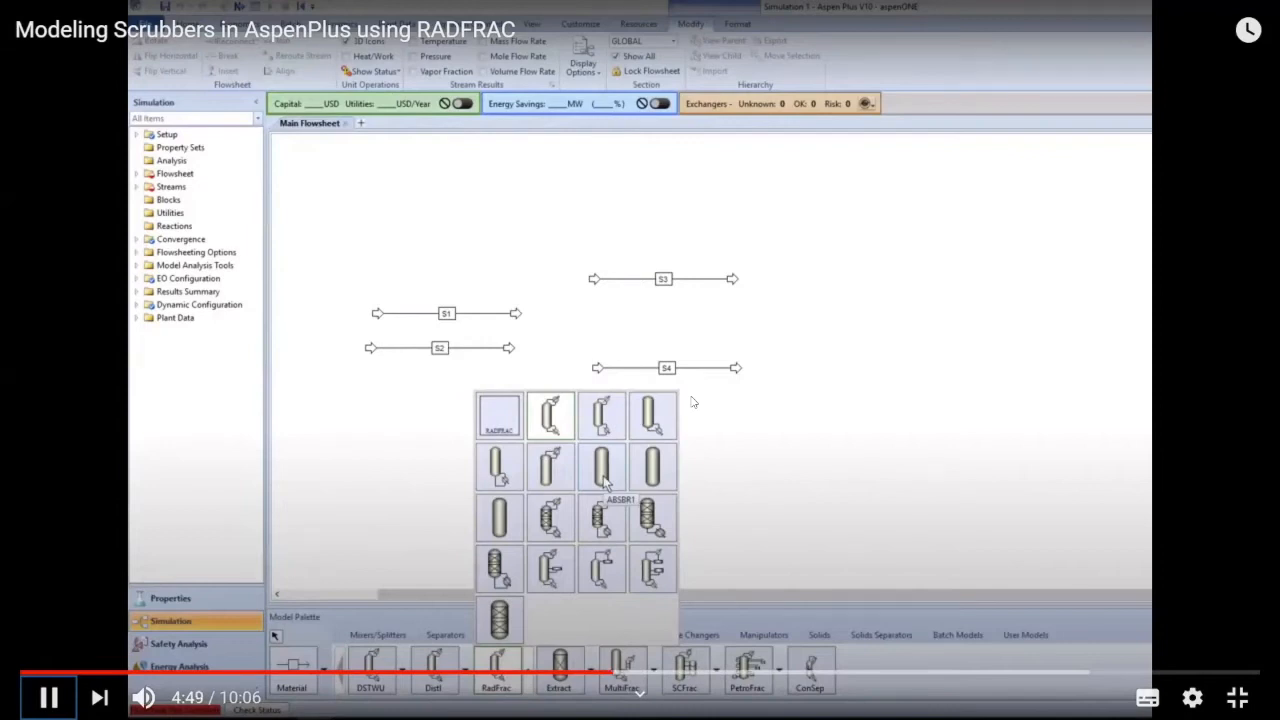
key("space")
left_click(872, 388)
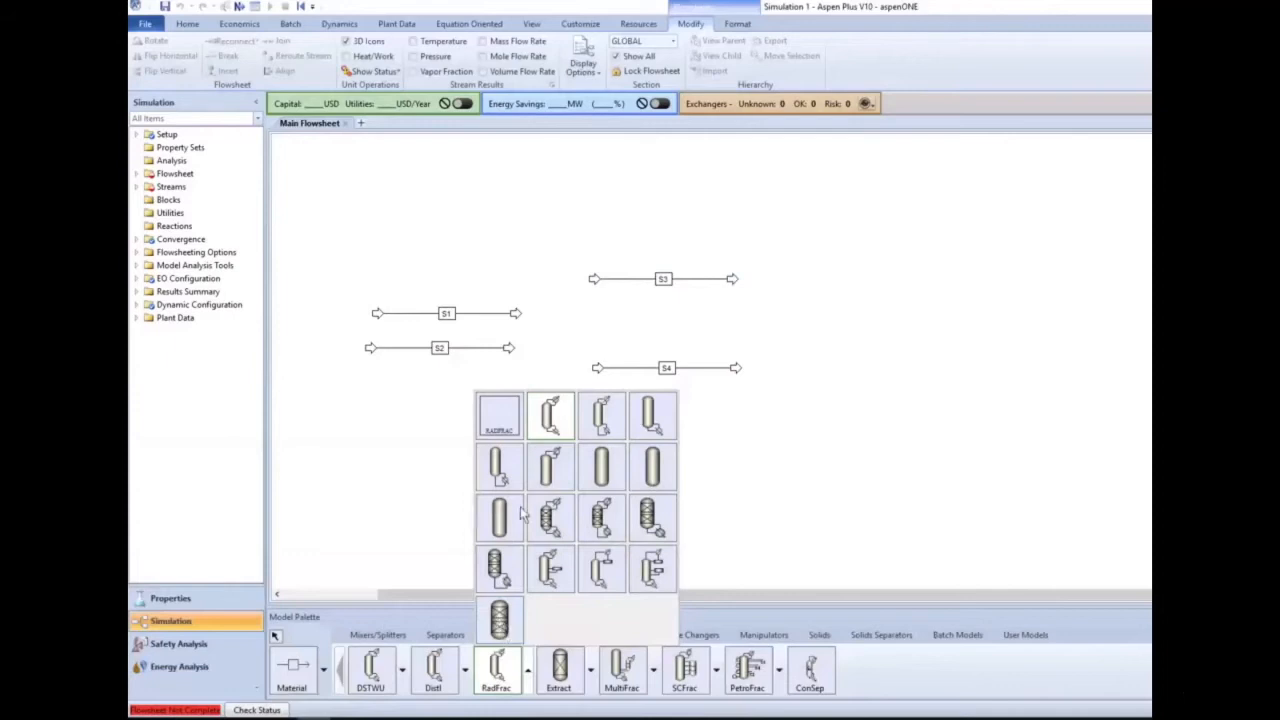
Step: Pause the tutorial at 5:21 and jump to 5:45, where the streams are being connected to the column
mouse_move(734, 542)
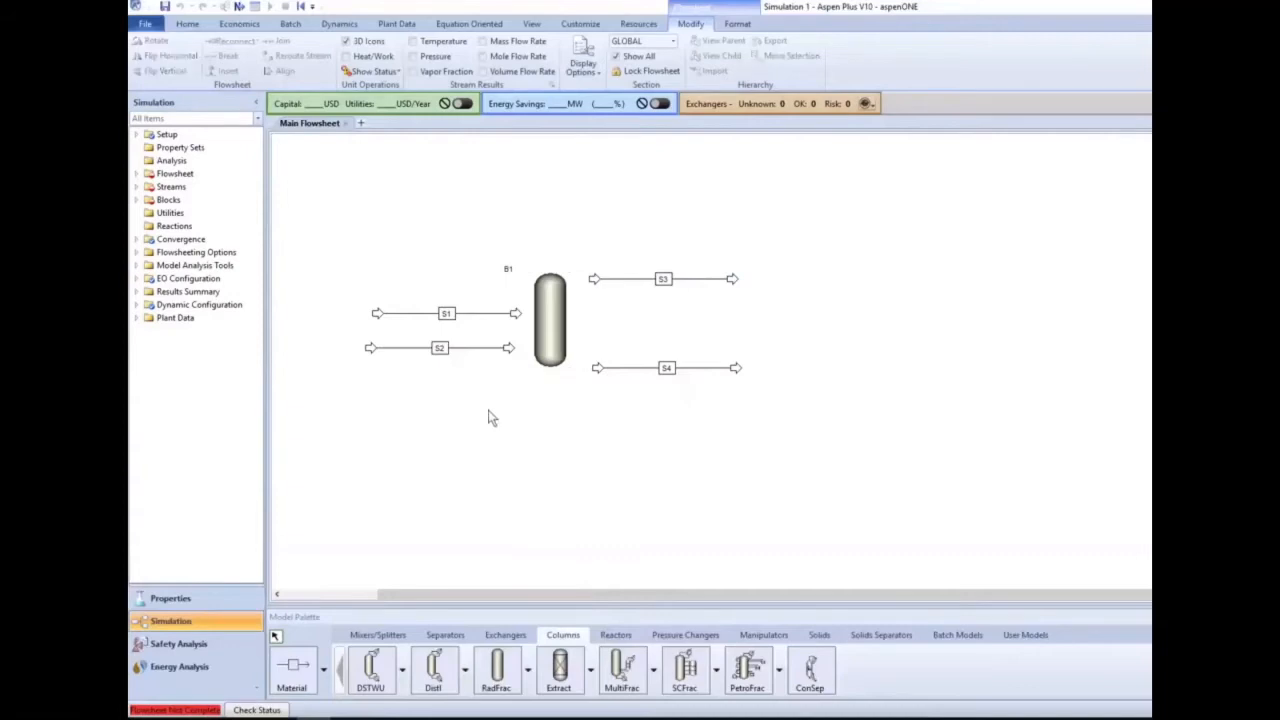
mouse_move(623, 457)
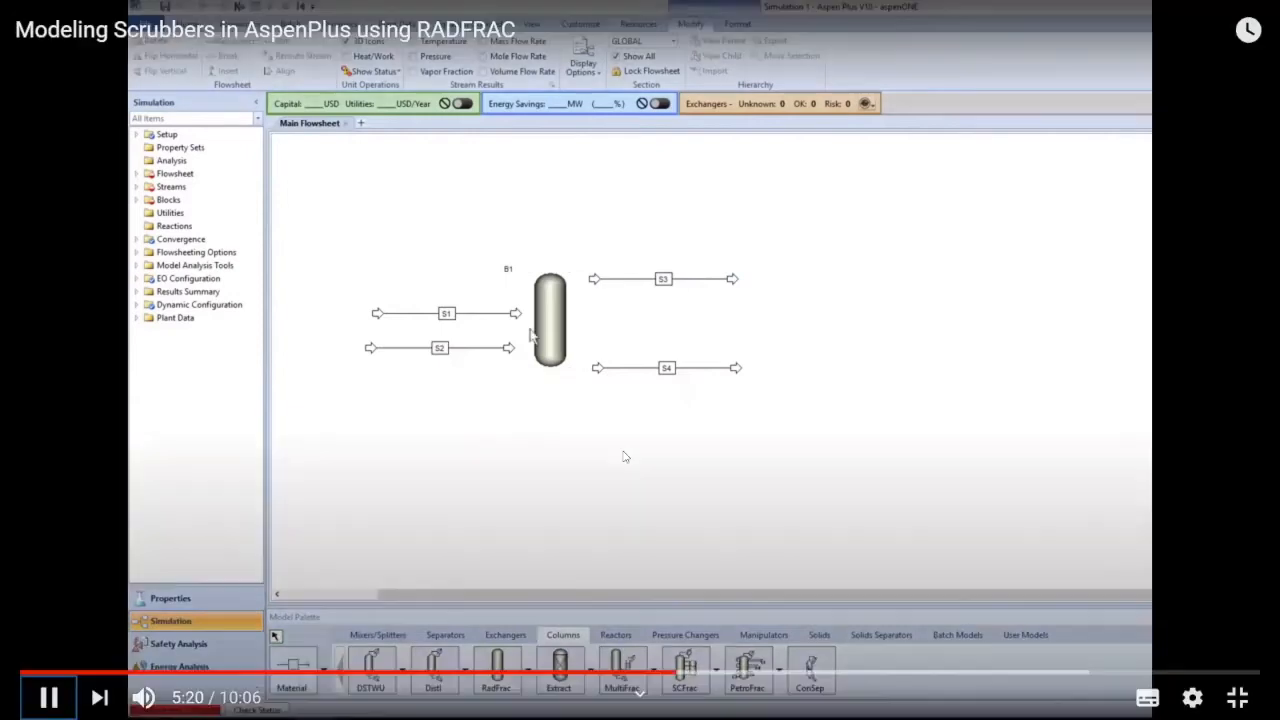
key("space")
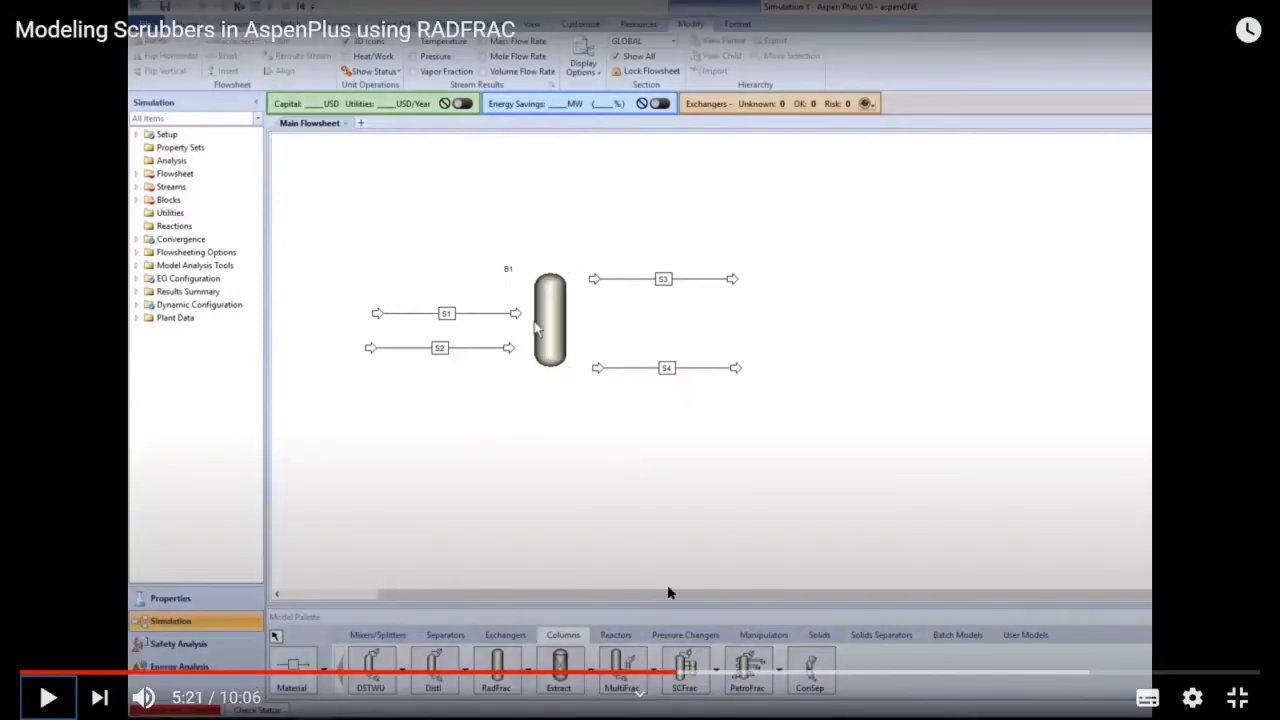
left_click(727, 676)
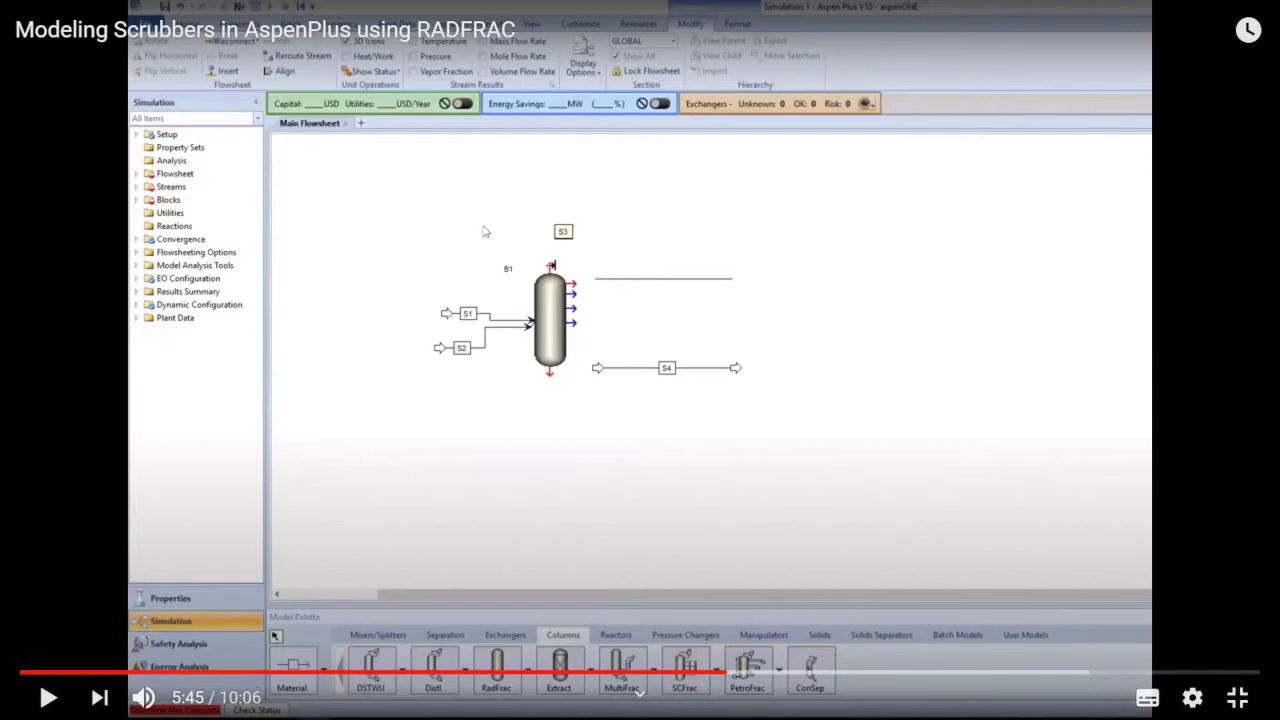
Step: Play the tutorial from 5:45, pause at 5:47 with the vapor outlet connected, and resume from 5:58
left_click(760, 459)
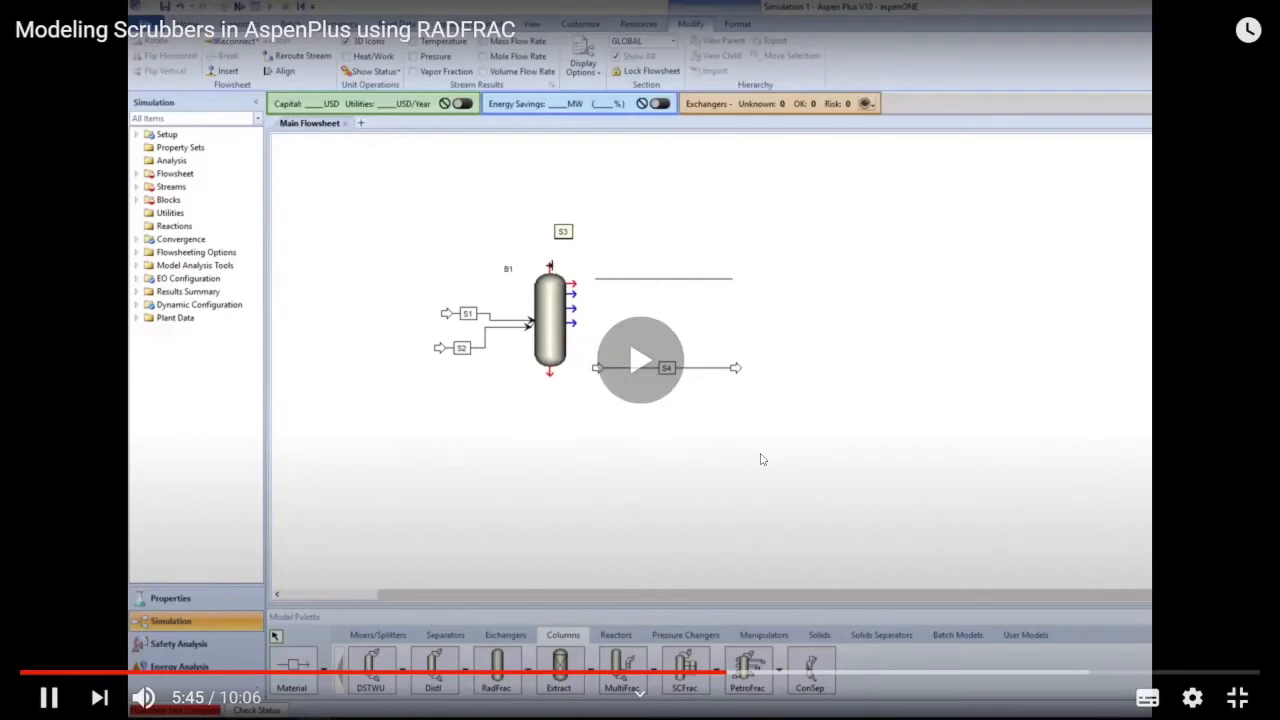
left_click(694, 403)
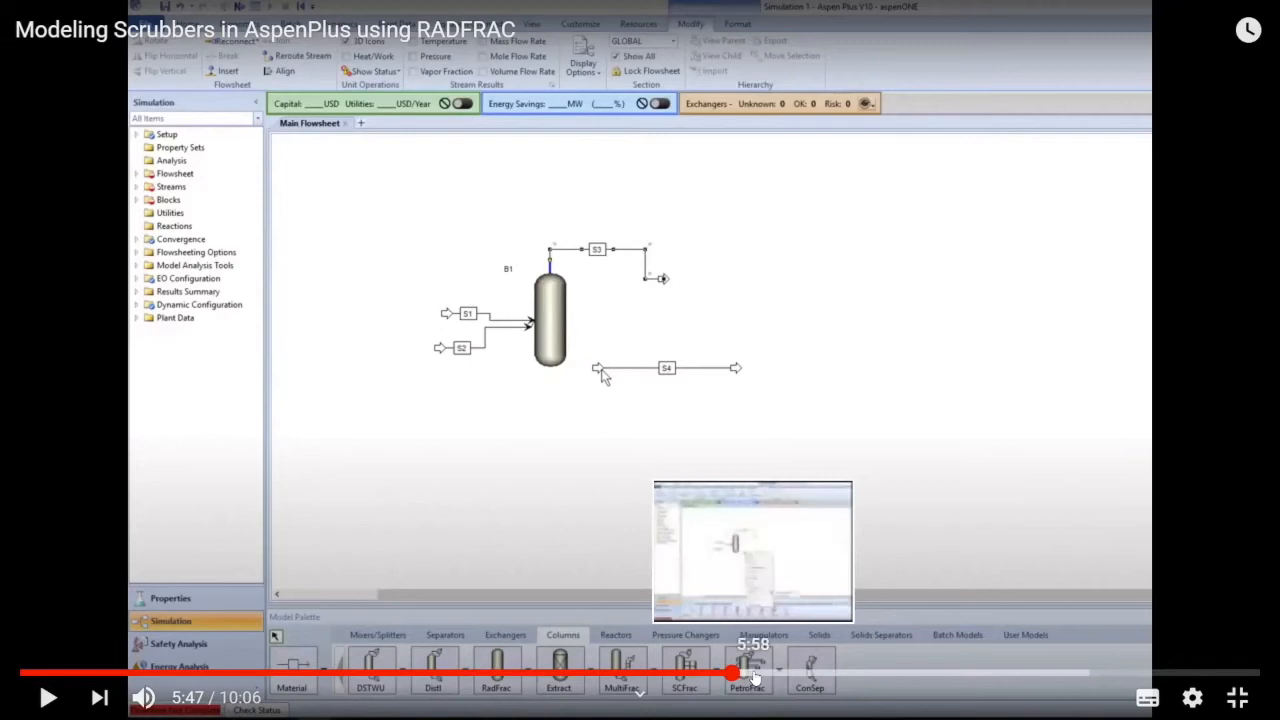
left_click(754, 677)
left_click(889, 431)
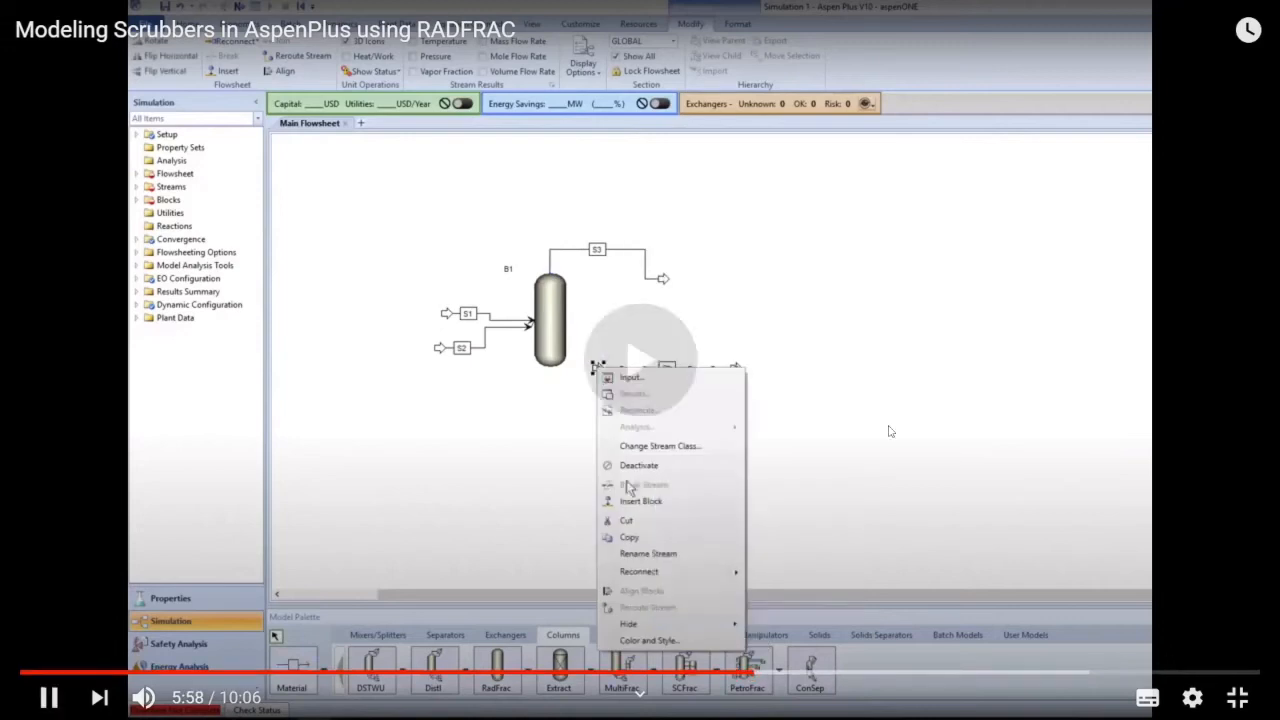
Step: Skip ahead in five-second jumps and pause at 6:16 on the flowsheet with the renamed streams and SCRUBBER block
key("Right")
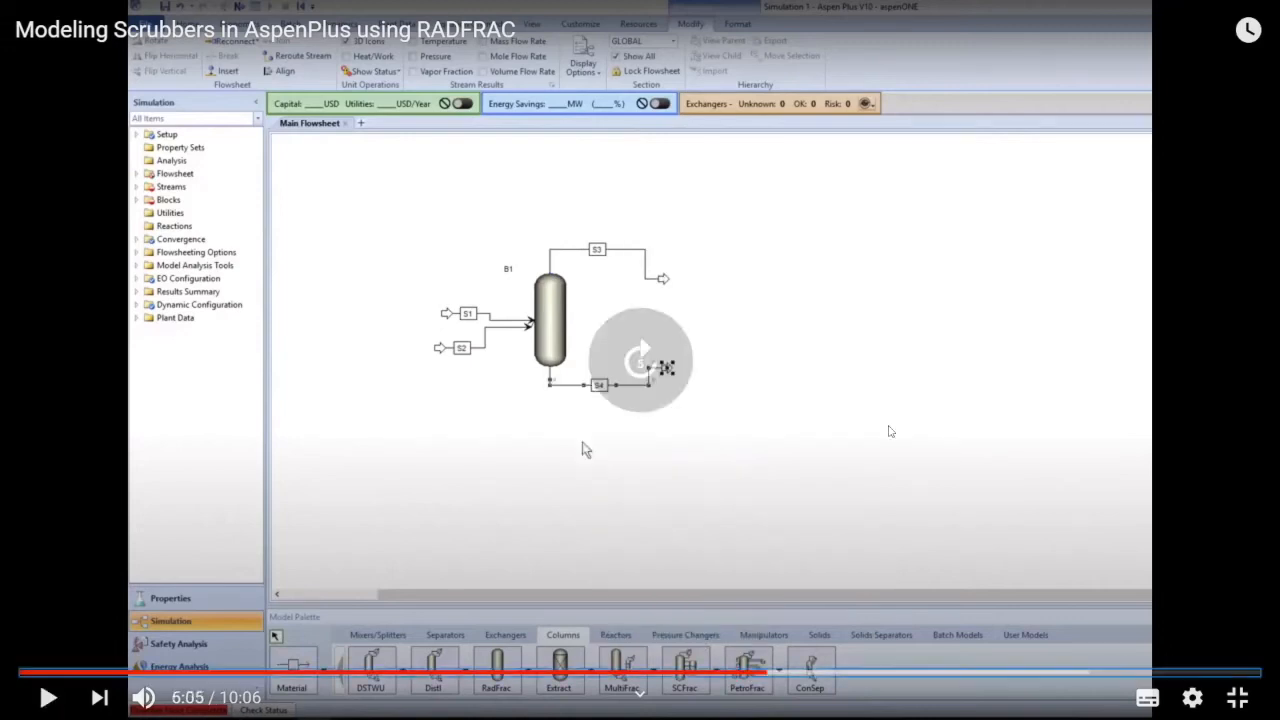
key("Right")
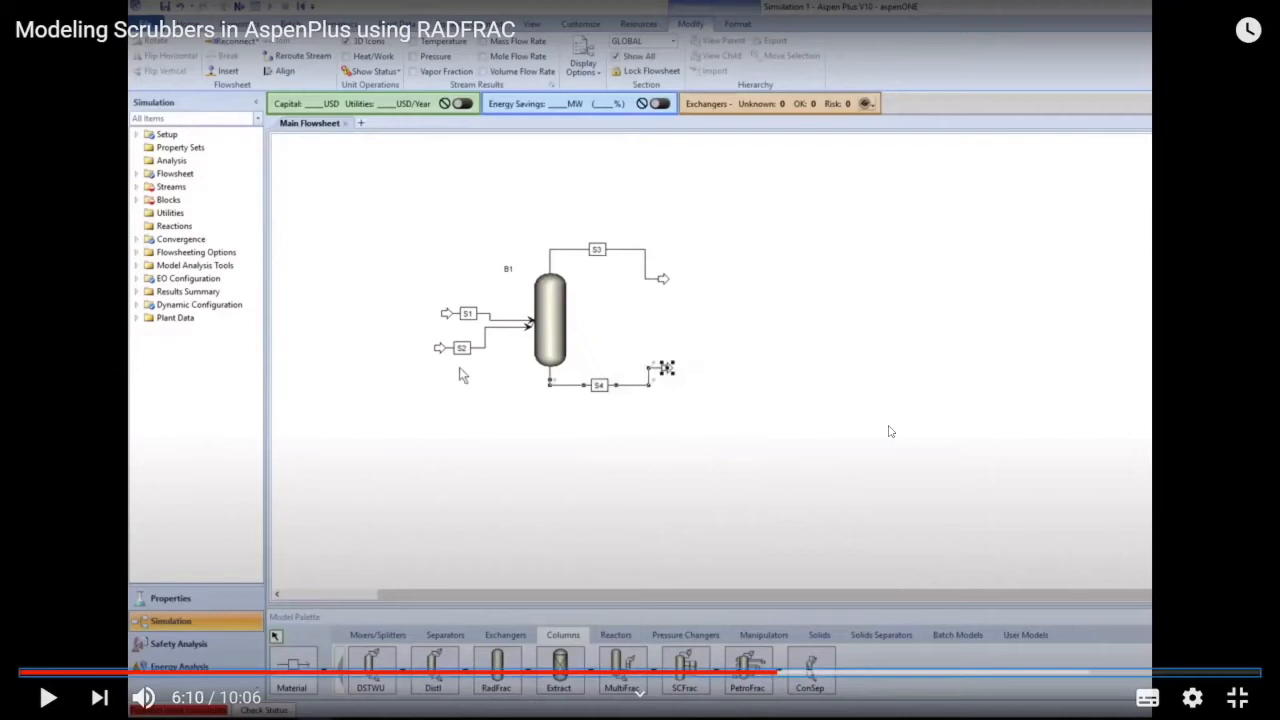
key("space")
key("Right")
key("space")
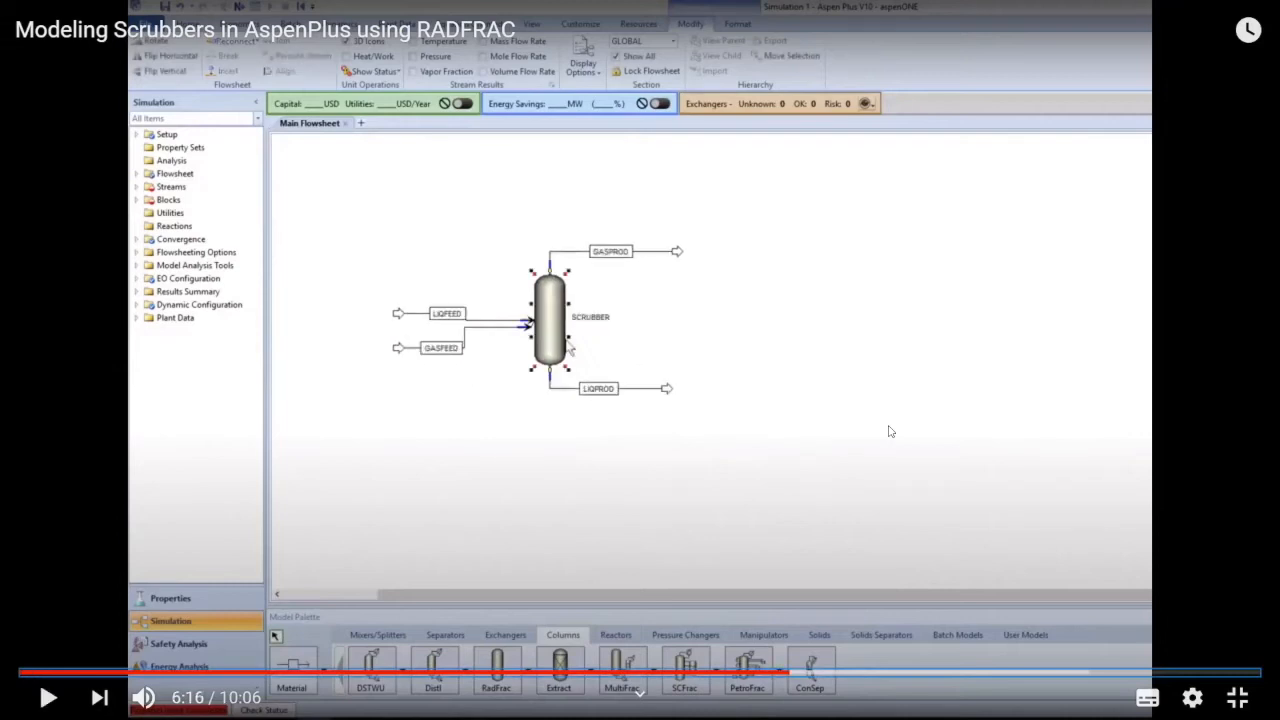
Step: Continue the tutorial past the feed stage settings at 6:59 and pause at the column pressure specification at 7:15
key("space")
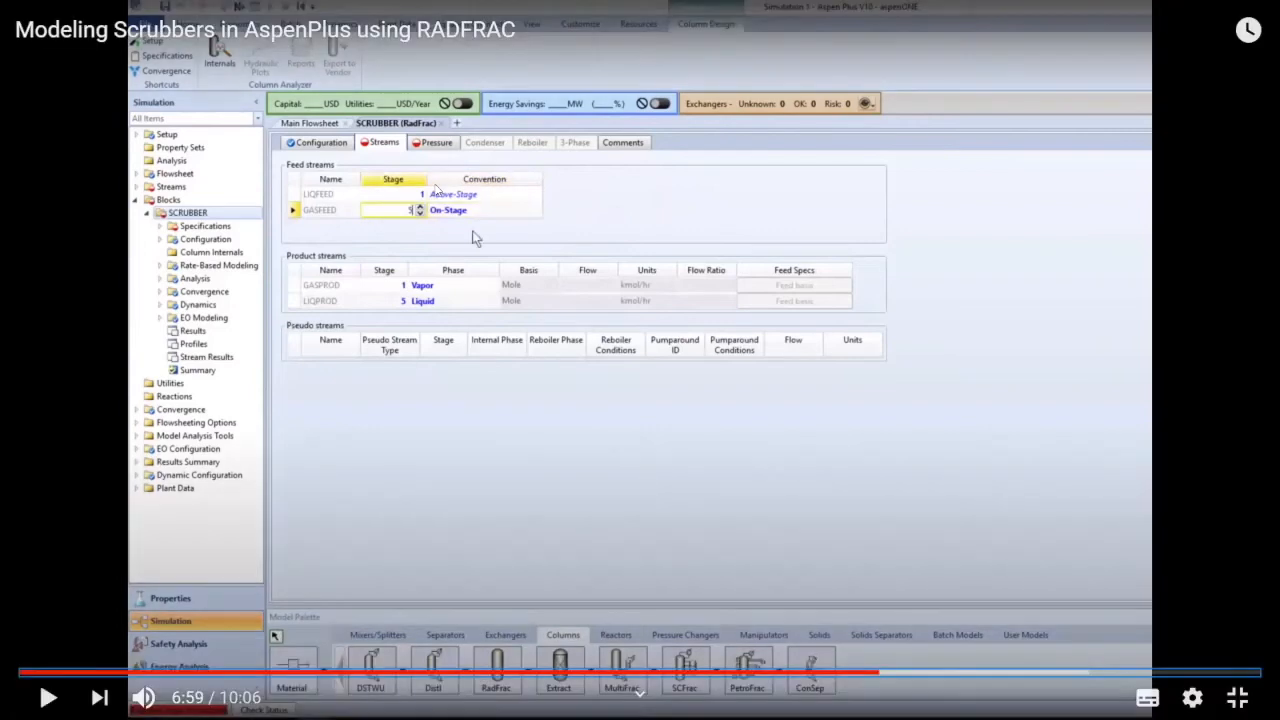
left_click(476, 238)
left_click(475, 238)
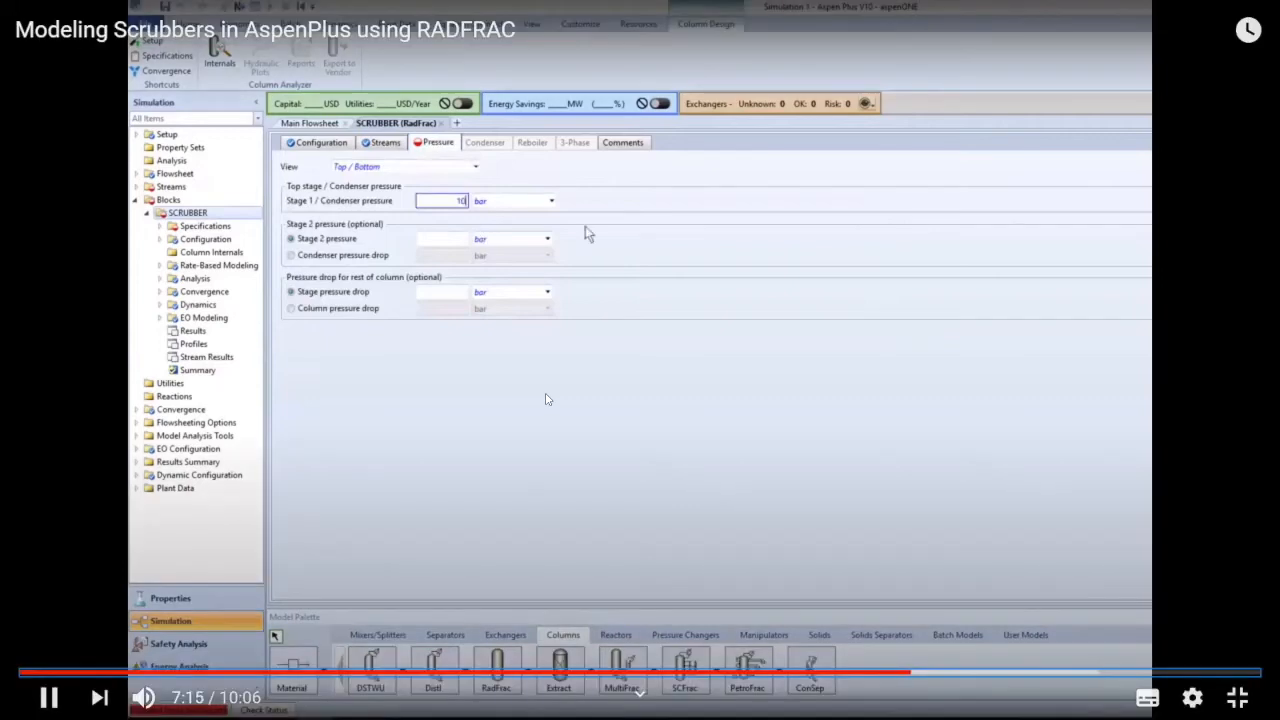
key("space")
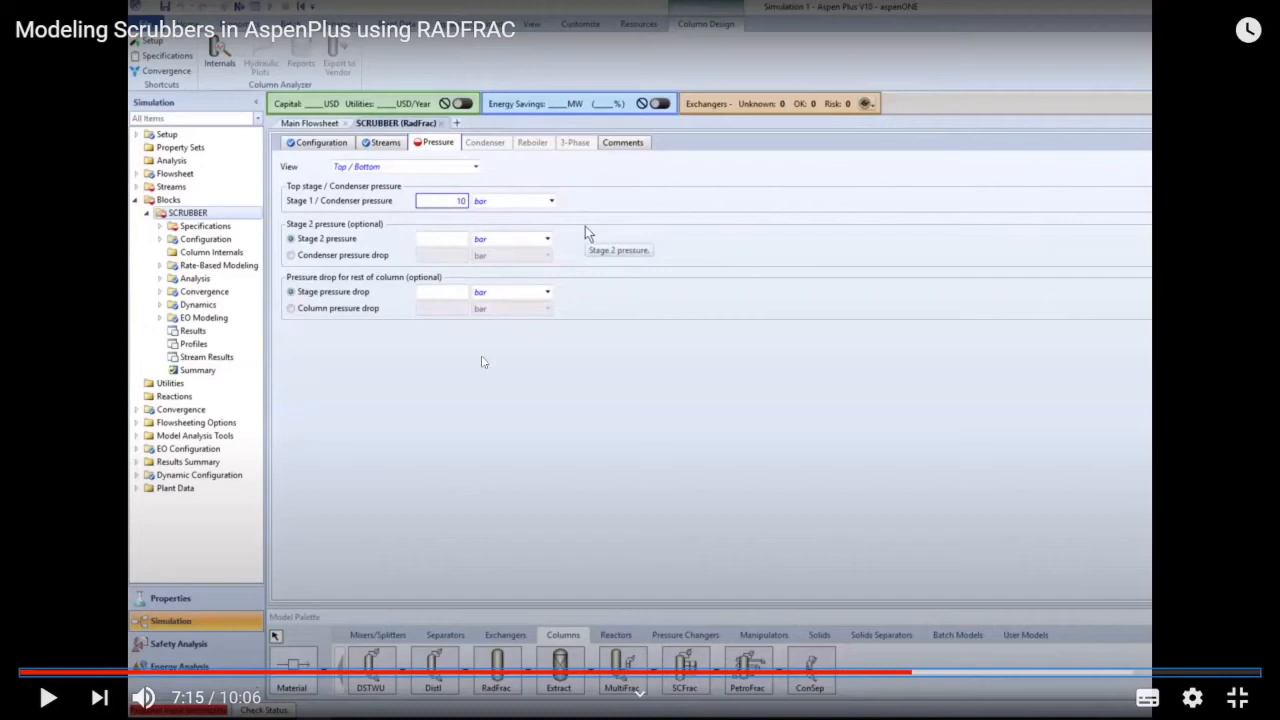
Step: Resume the tutorial from 7:15, pause on the GASFEED specifications at 7:35 and continue playback
left_click(546, 394)
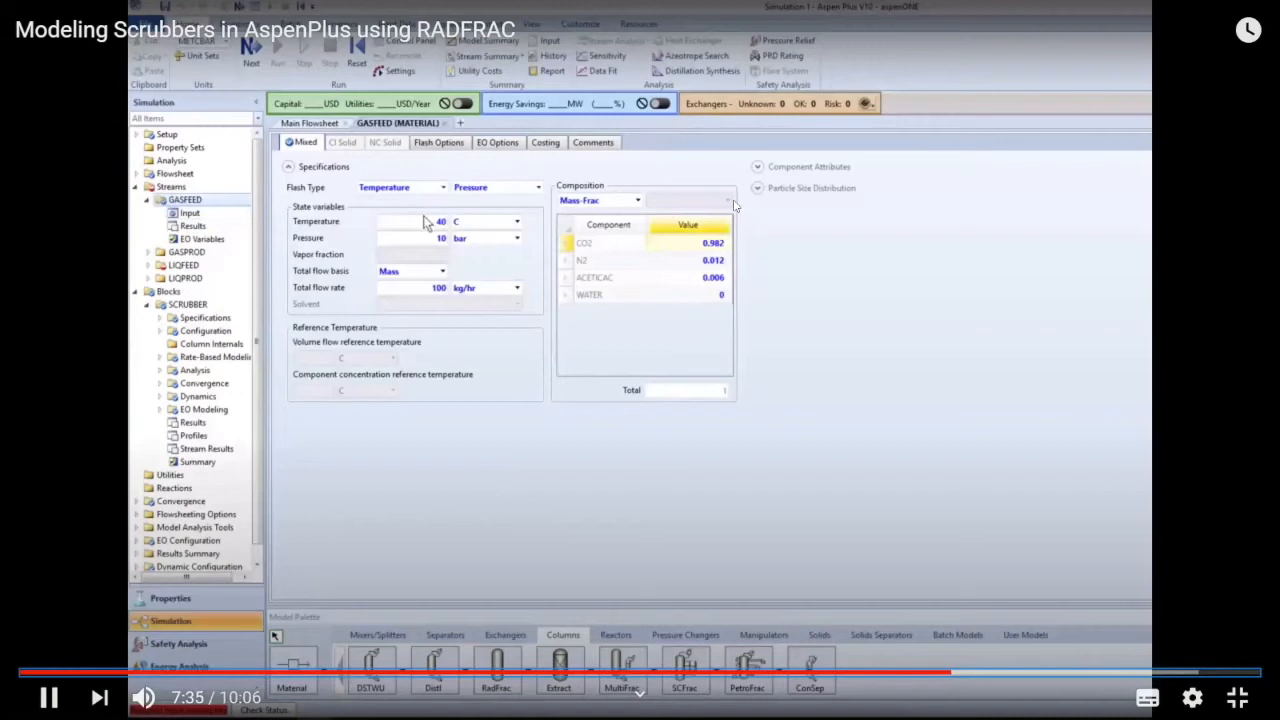
left_click(729, 273)
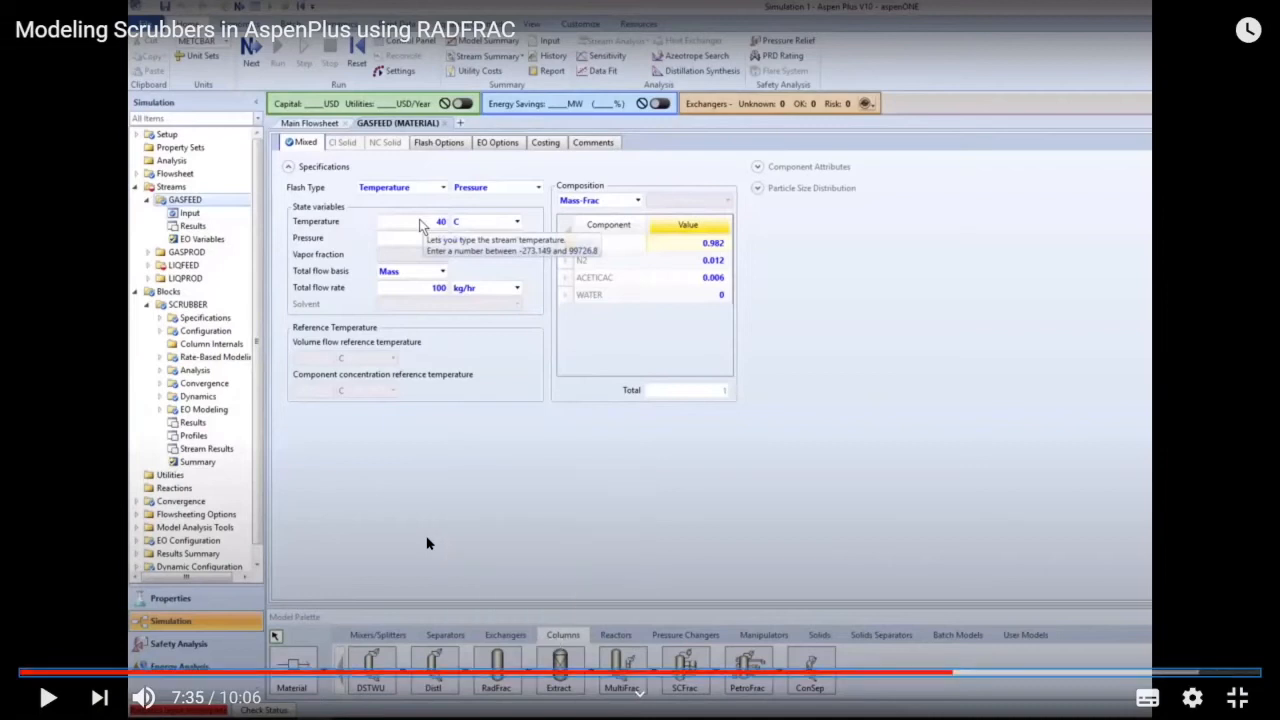
left_click(850, 485)
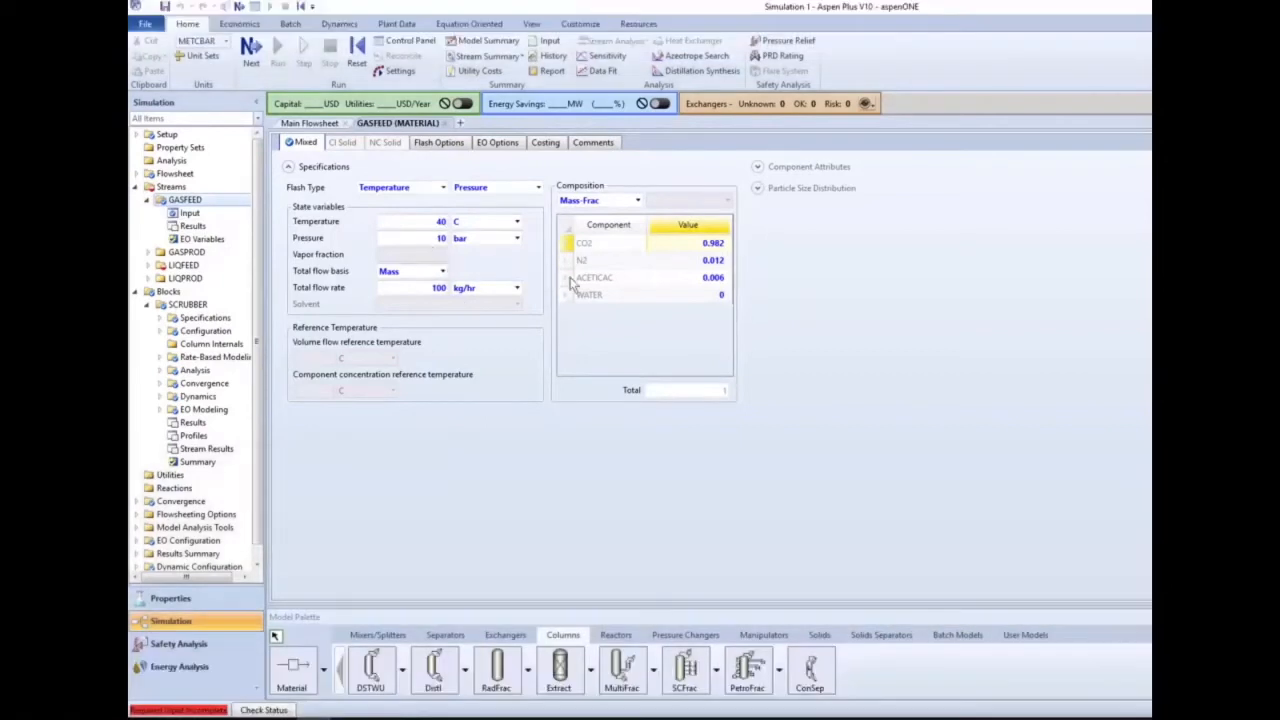
Step: Go back to the GASFEED specifications at 7:41, play from there and pause at 7:49
mouse_move(660, 432)
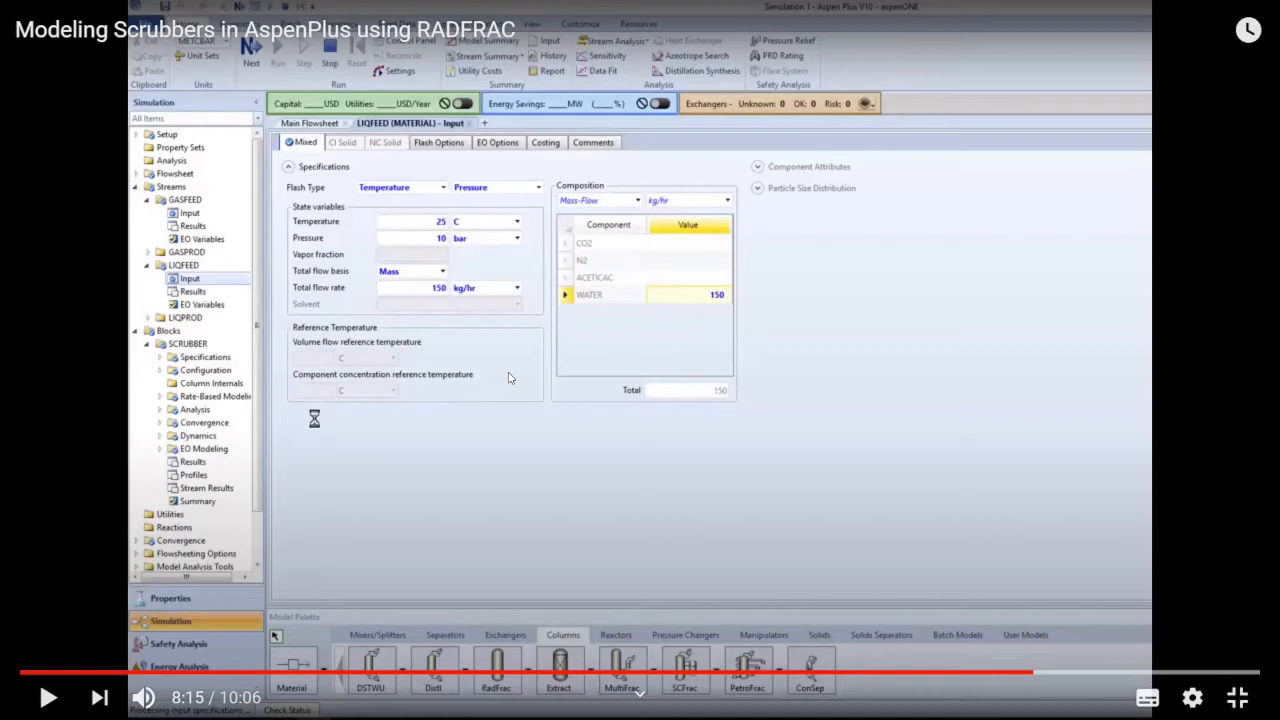
left_click(1008, 680)
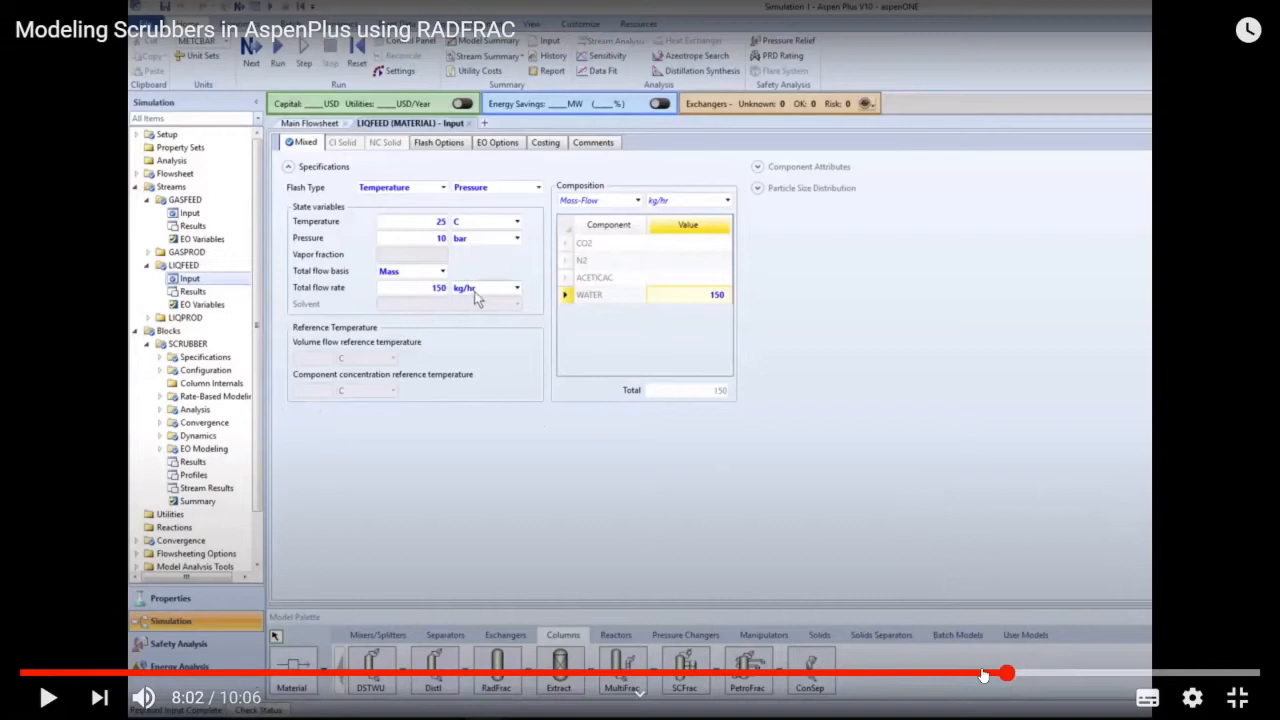
left_click(940, 672)
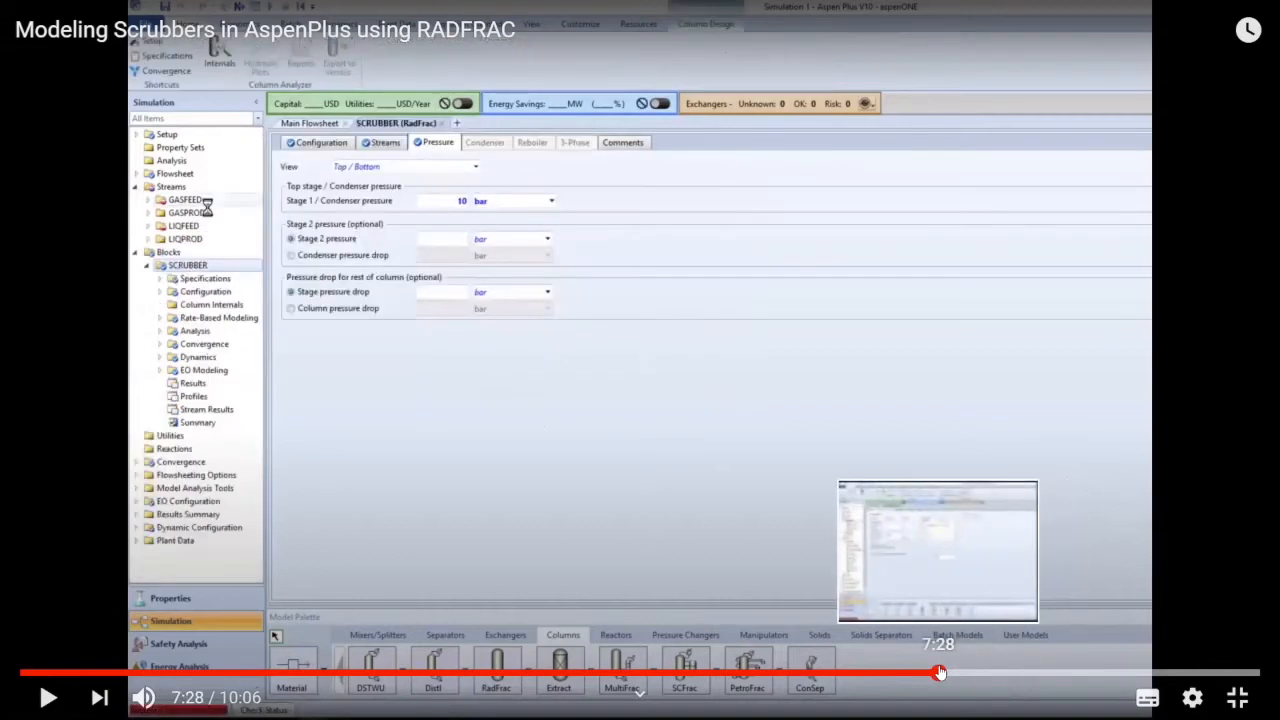
left_click(963, 674)
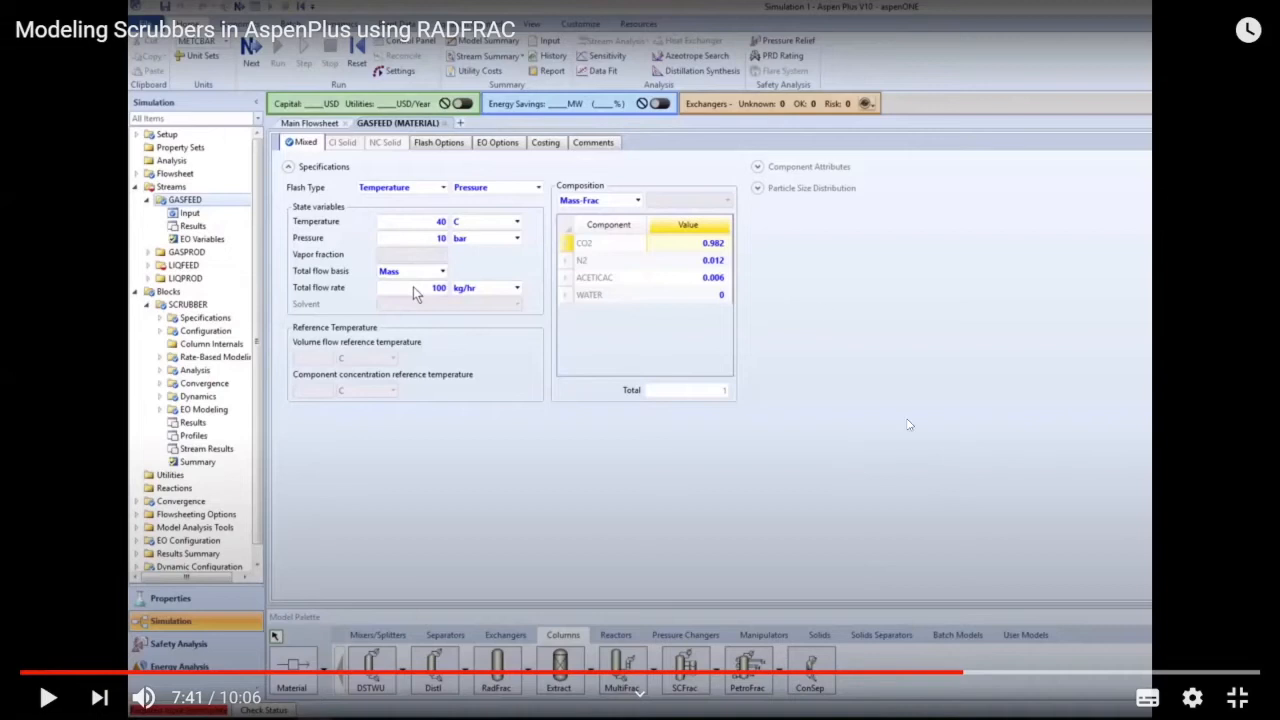
left_click(417, 293)
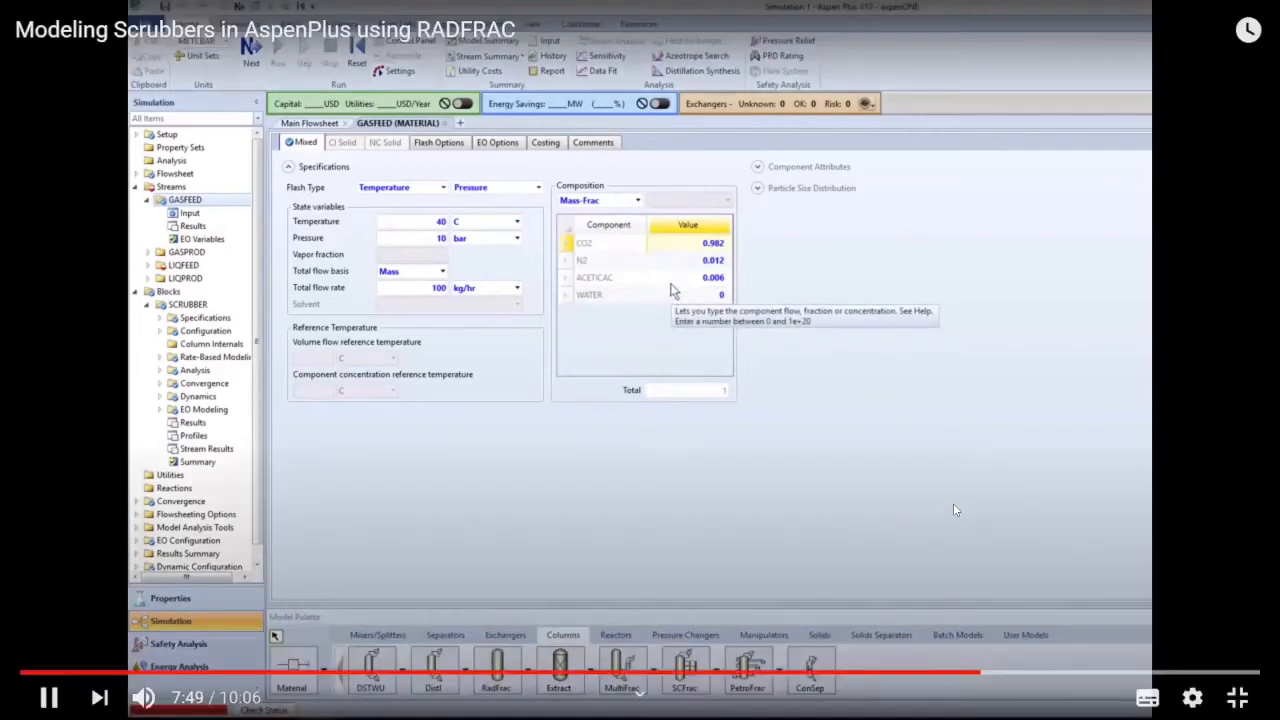
left_click(953, 503)
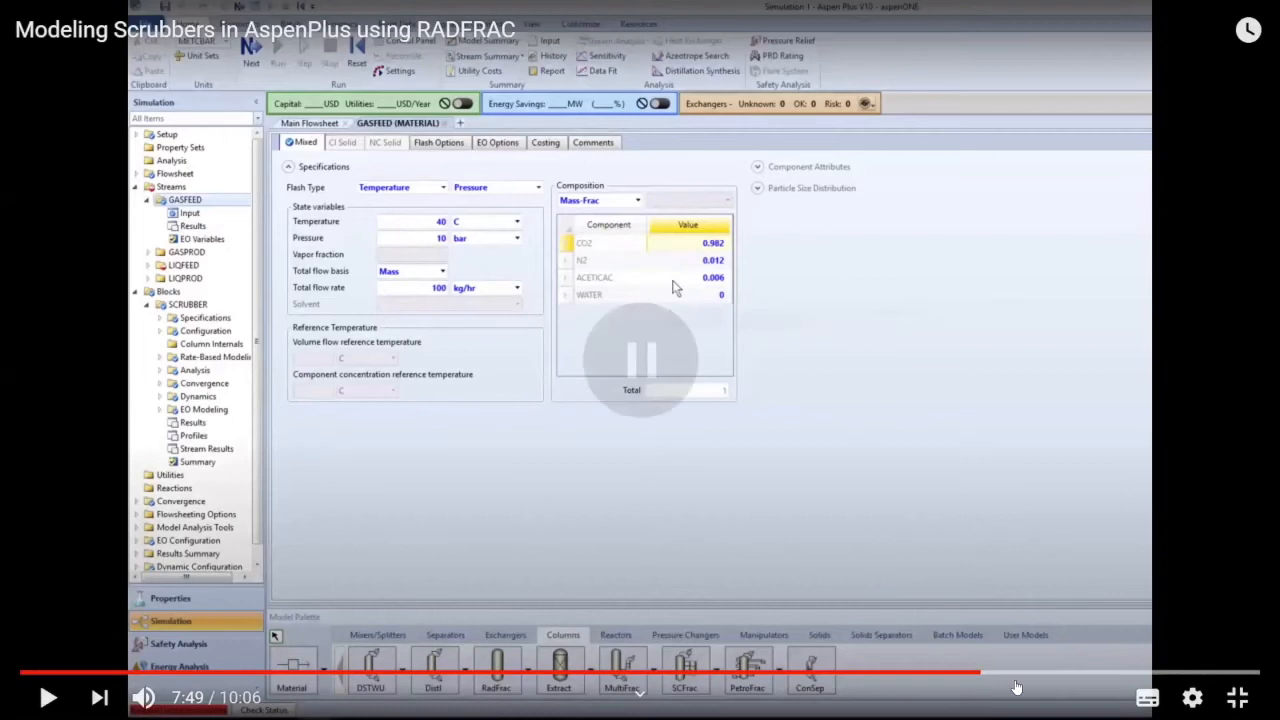
Step: Jump ahead to 8:20 in the tutorial, just after the simulation run starts, and resume playback
left_click(1040, 675)
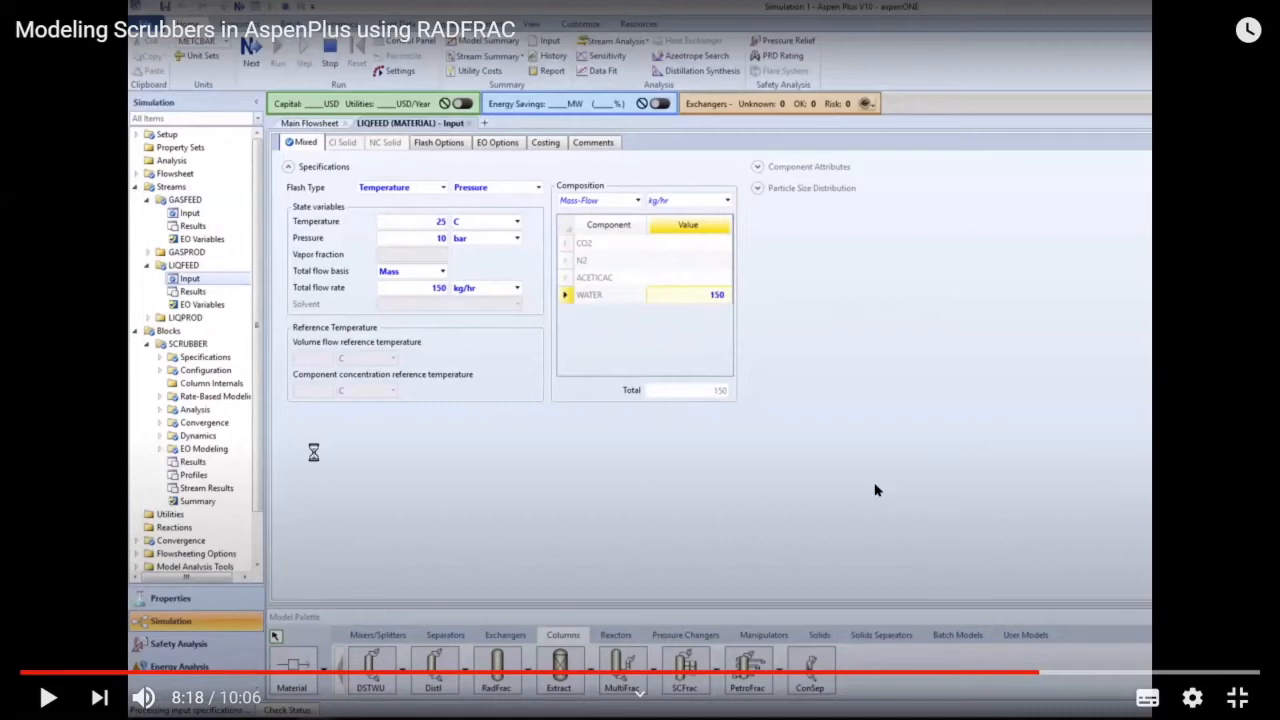
left_click(1058, 674)
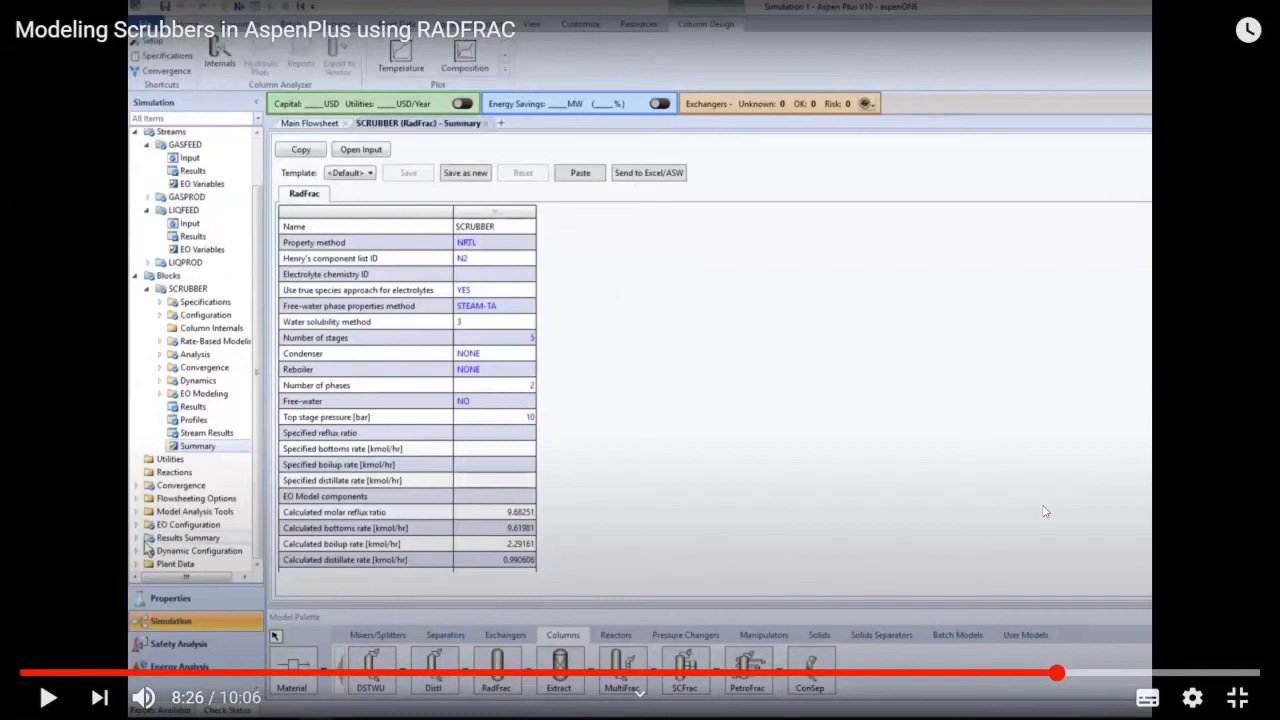
left_click(1044, 674)
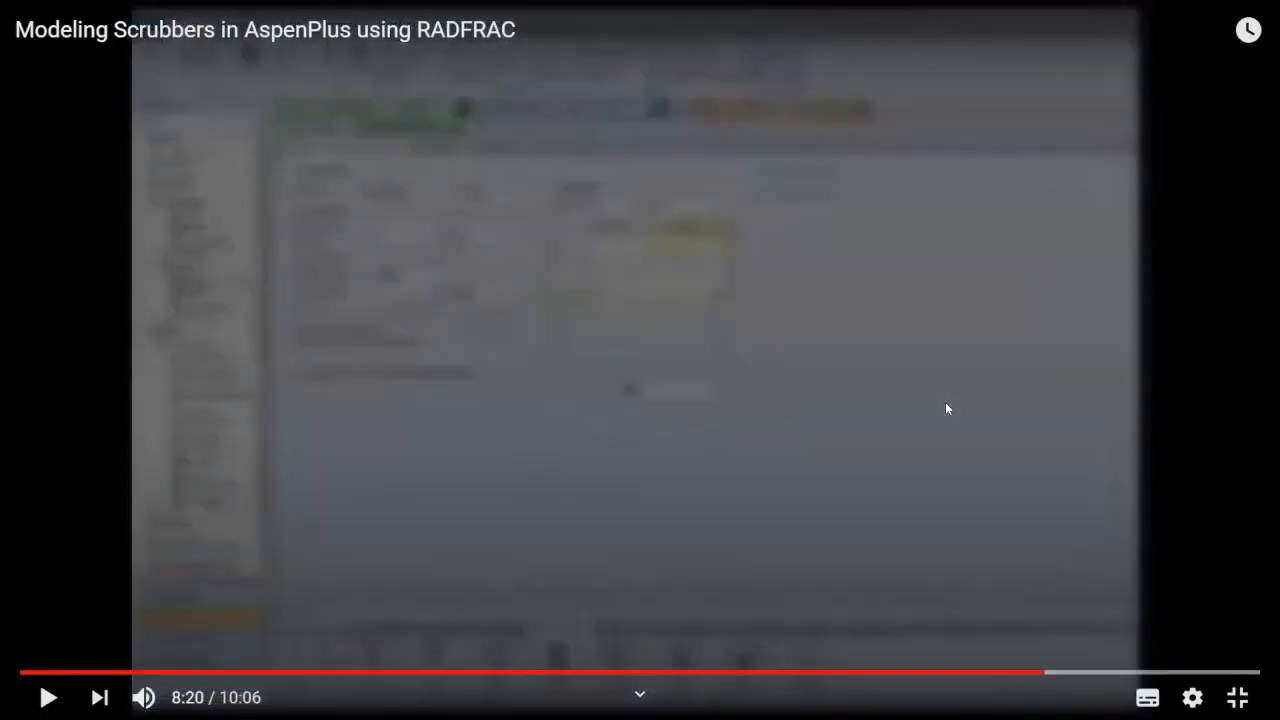
left_click(946, 404)
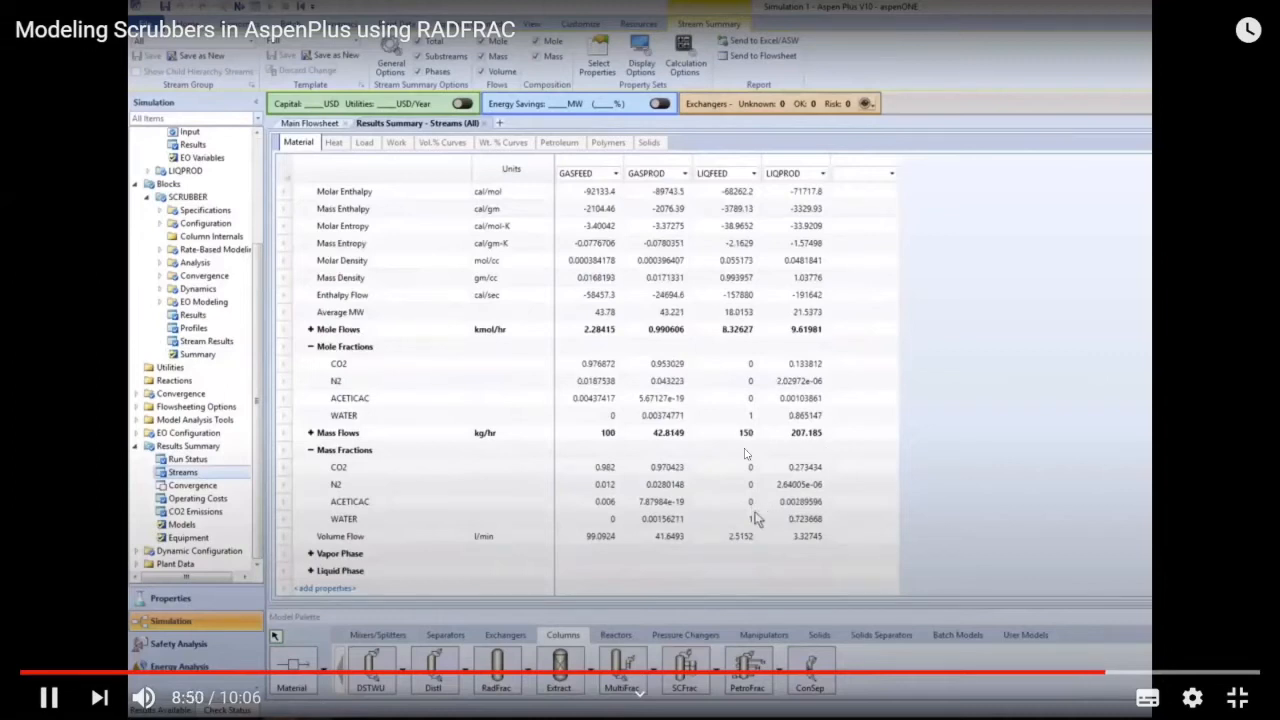
Step: Pause the tutorial on the stream results table at 8:50 and resume playback
left_click(750, 520)
key("space")
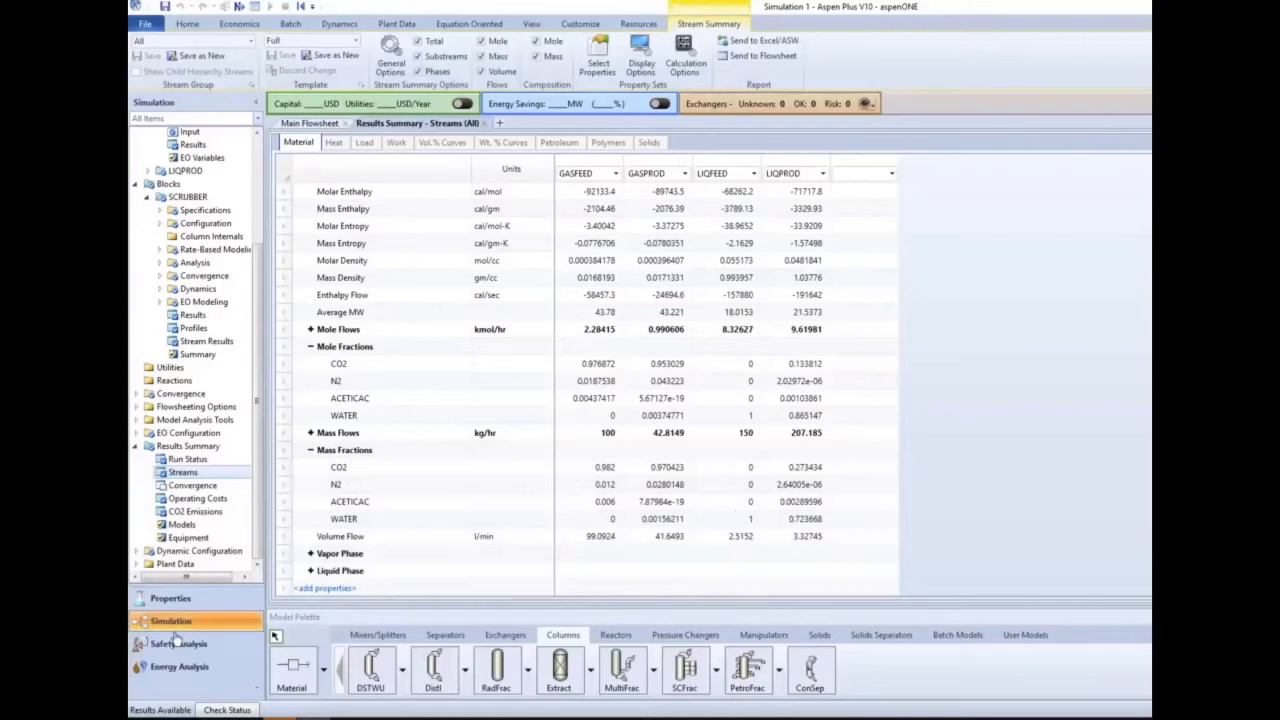
Step: Open the SCRUBBER column from the main flowsheet and set its number of stages to 4
left_click(310, 124)
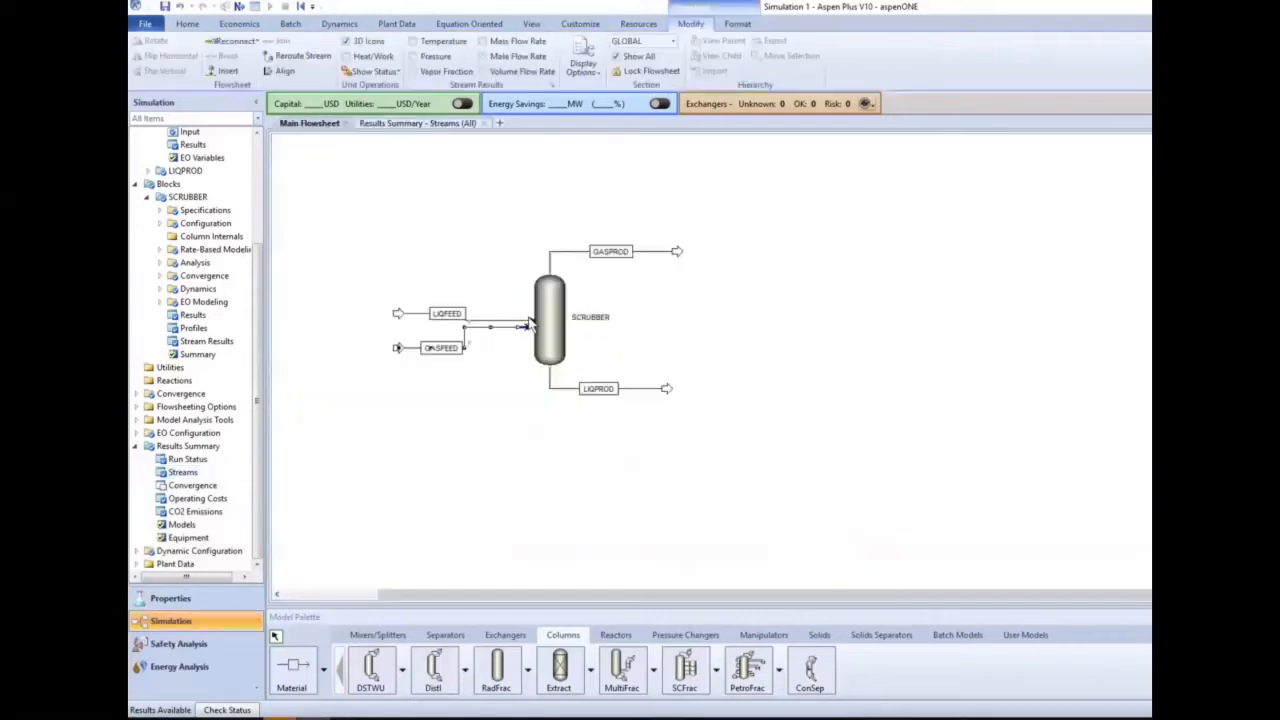
double_click(548, 320)
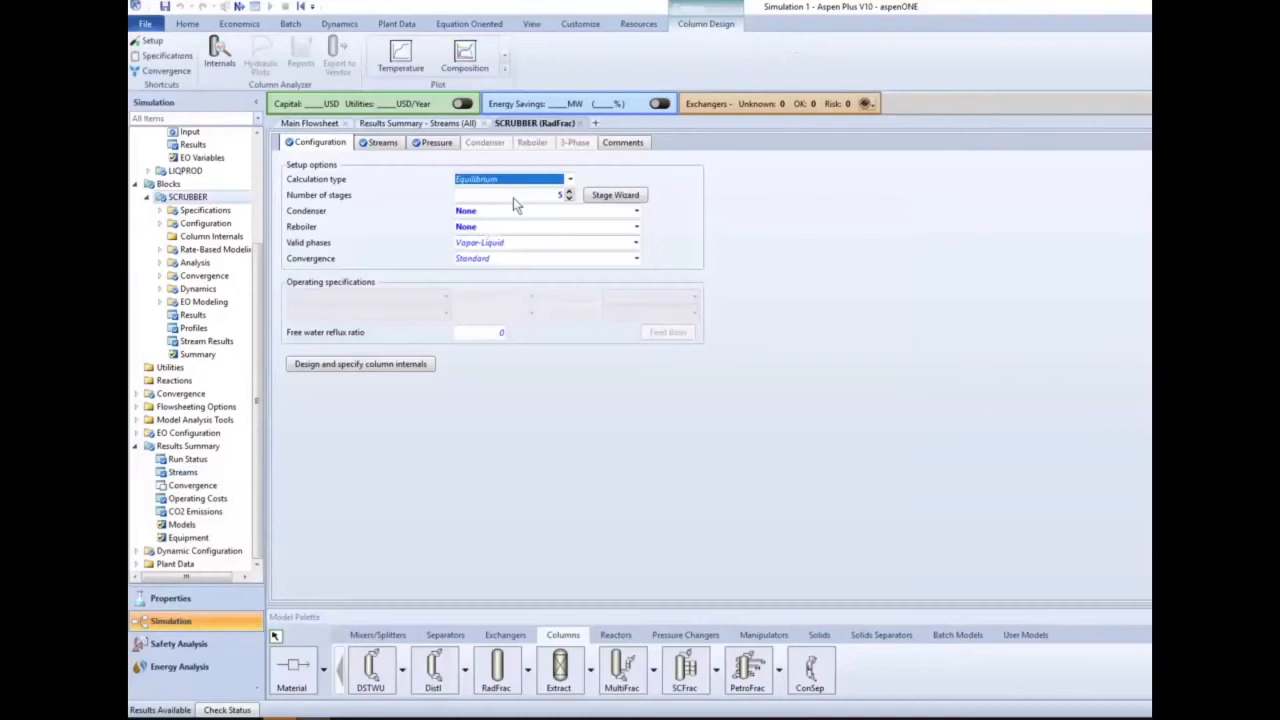
left_click(556, 197)
type("4")
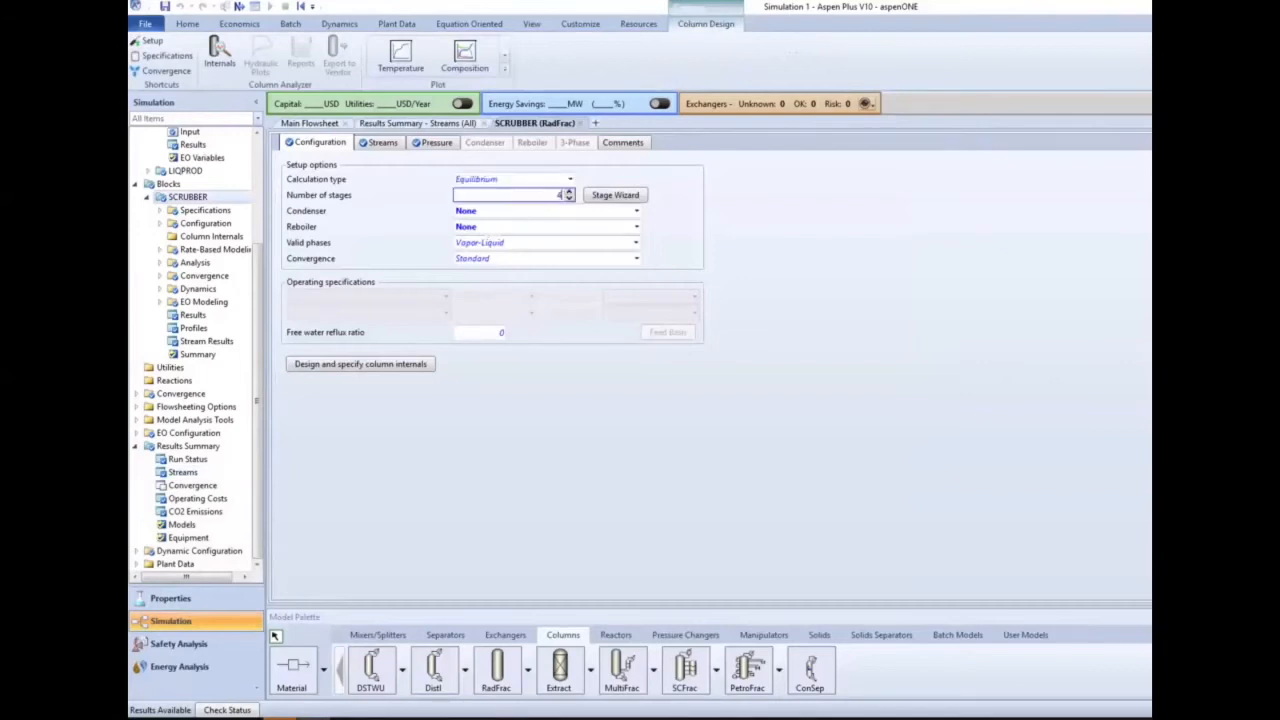
Step: Change the GASFEED feed stage of the SCRUBBER column to 4, matching the new stage count
left_click(393, 145)
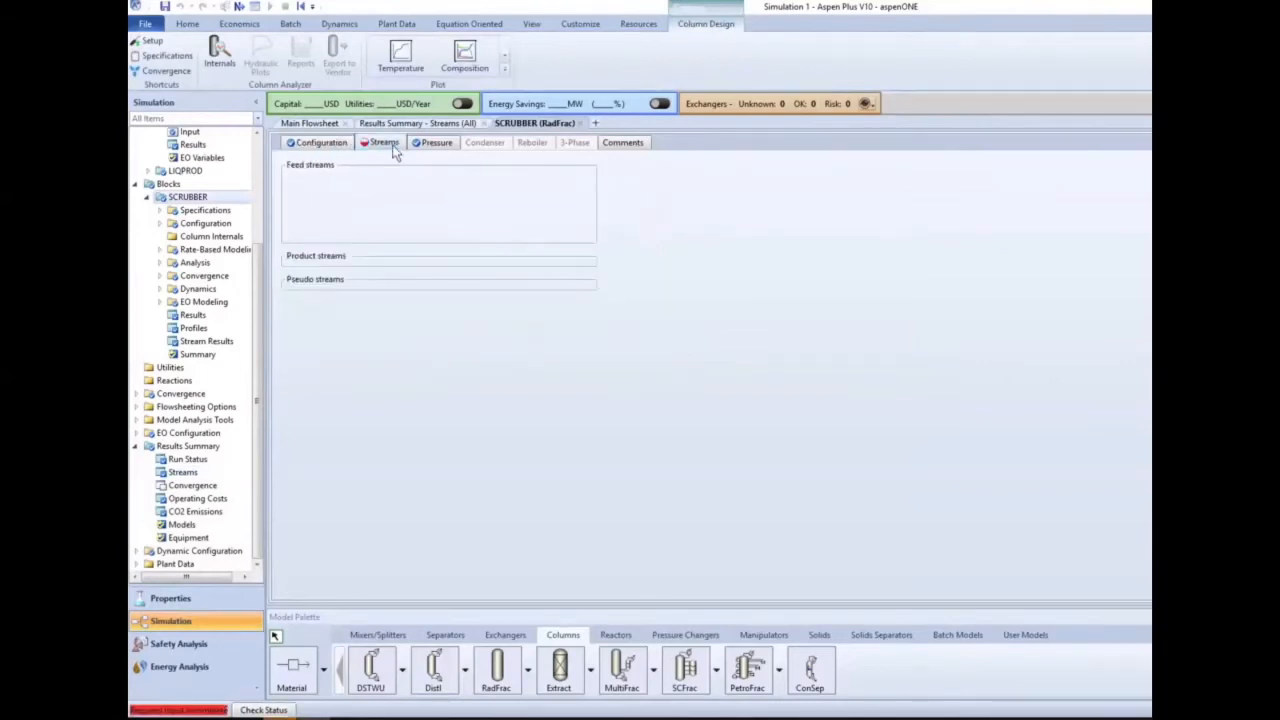
left_click(410, 210)
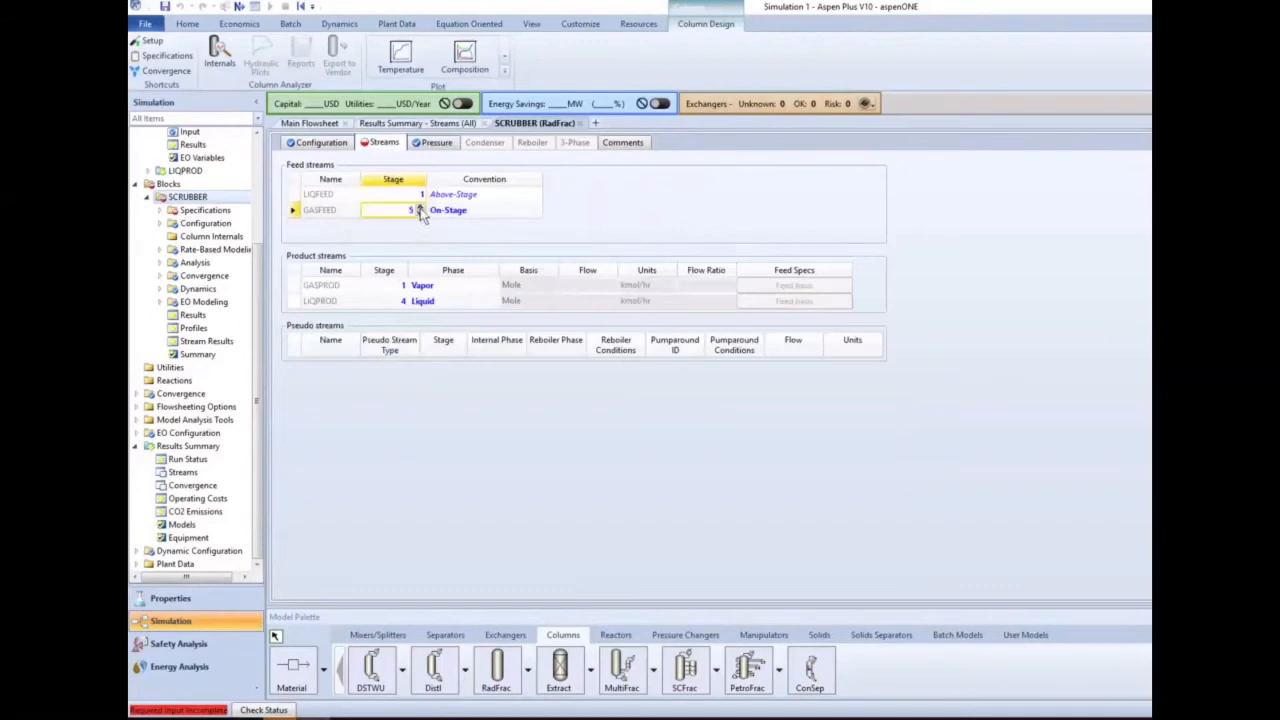
left_click(418, 215)
left_click(404, 231)
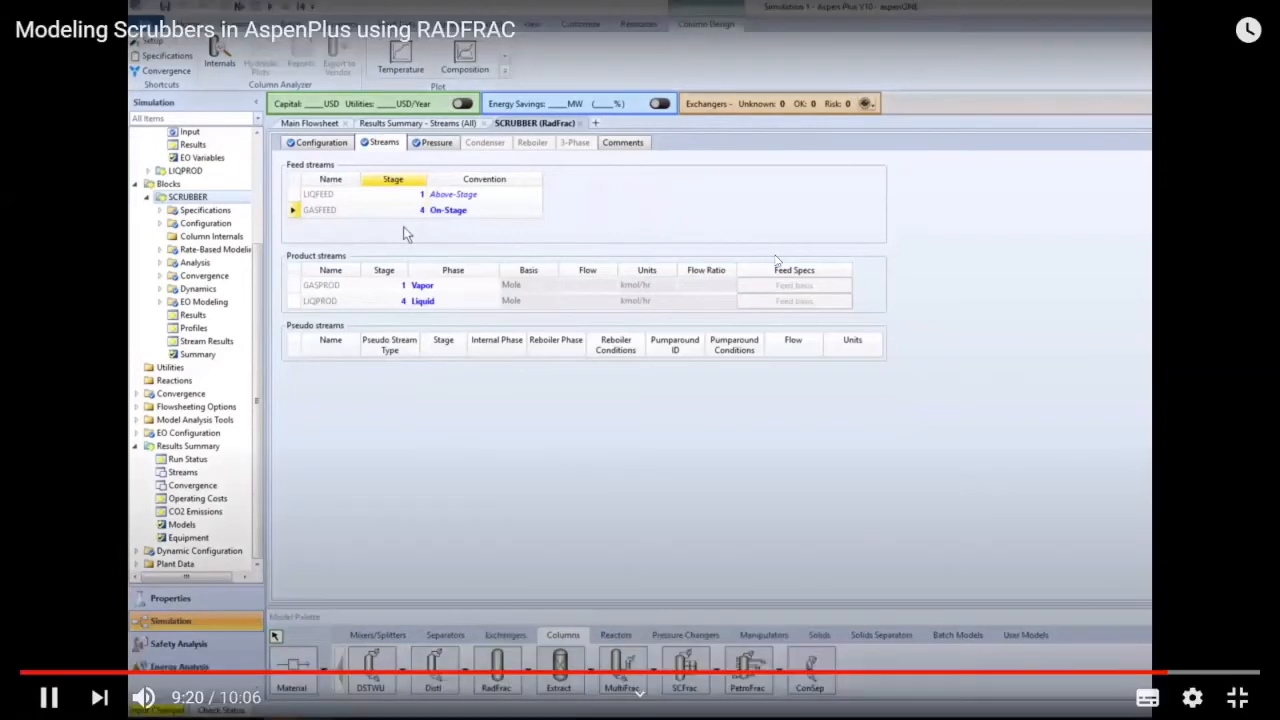
Step: Pause the tutorial at 9:20 on the updated feed stages and play it on to the end
left_click(757, 257)
left_click(647, 292)
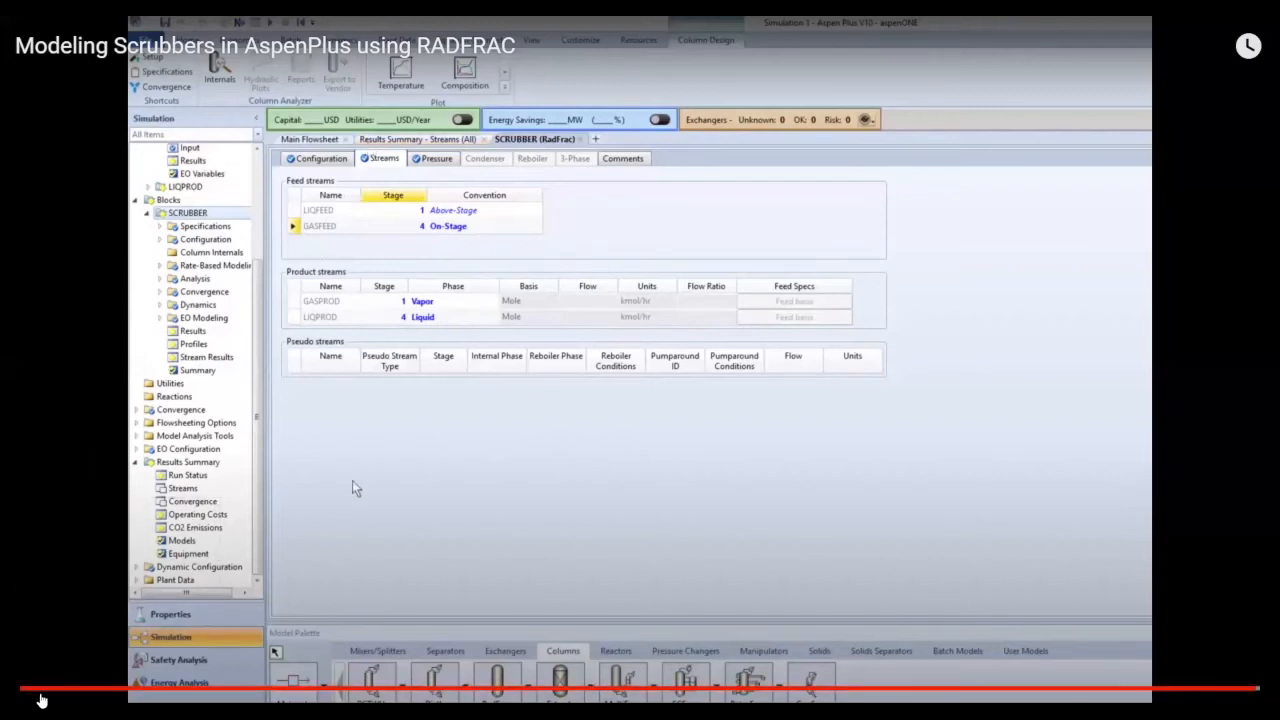
Step: Leave full-screen playback and return the tutorial to the component list at 0:42
scroll(566, 340, "down", 1)
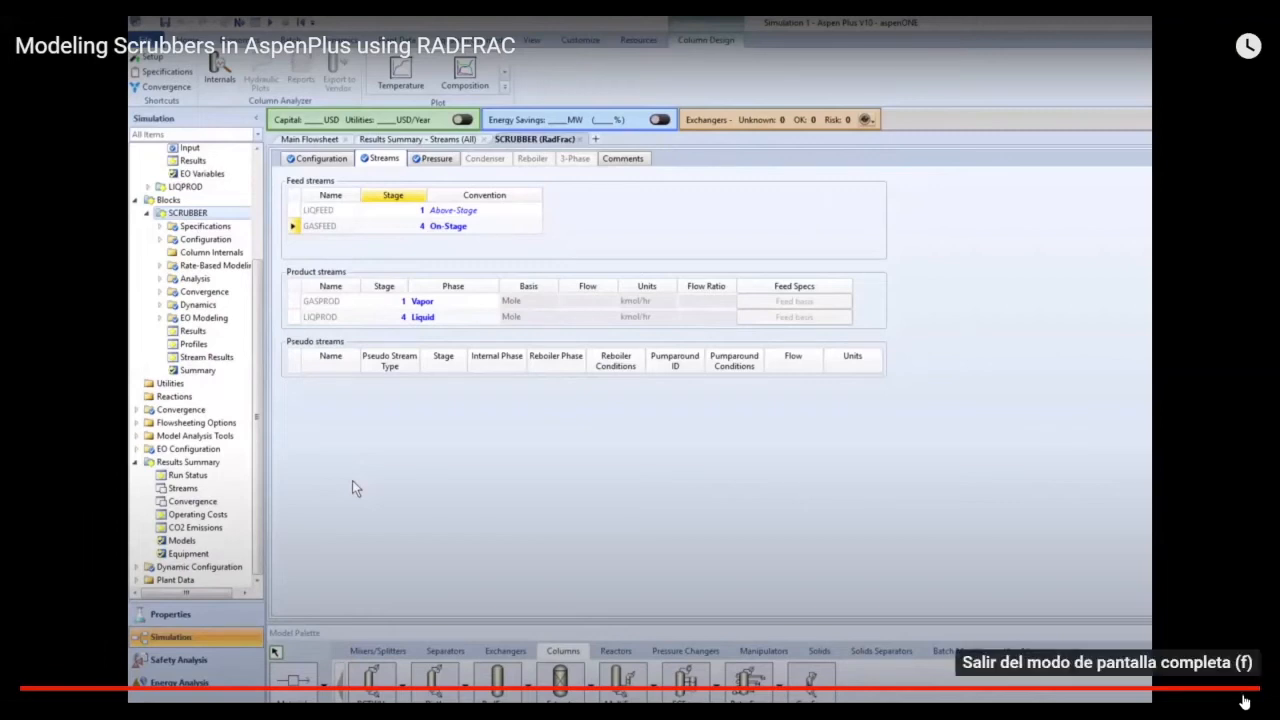
key("f")
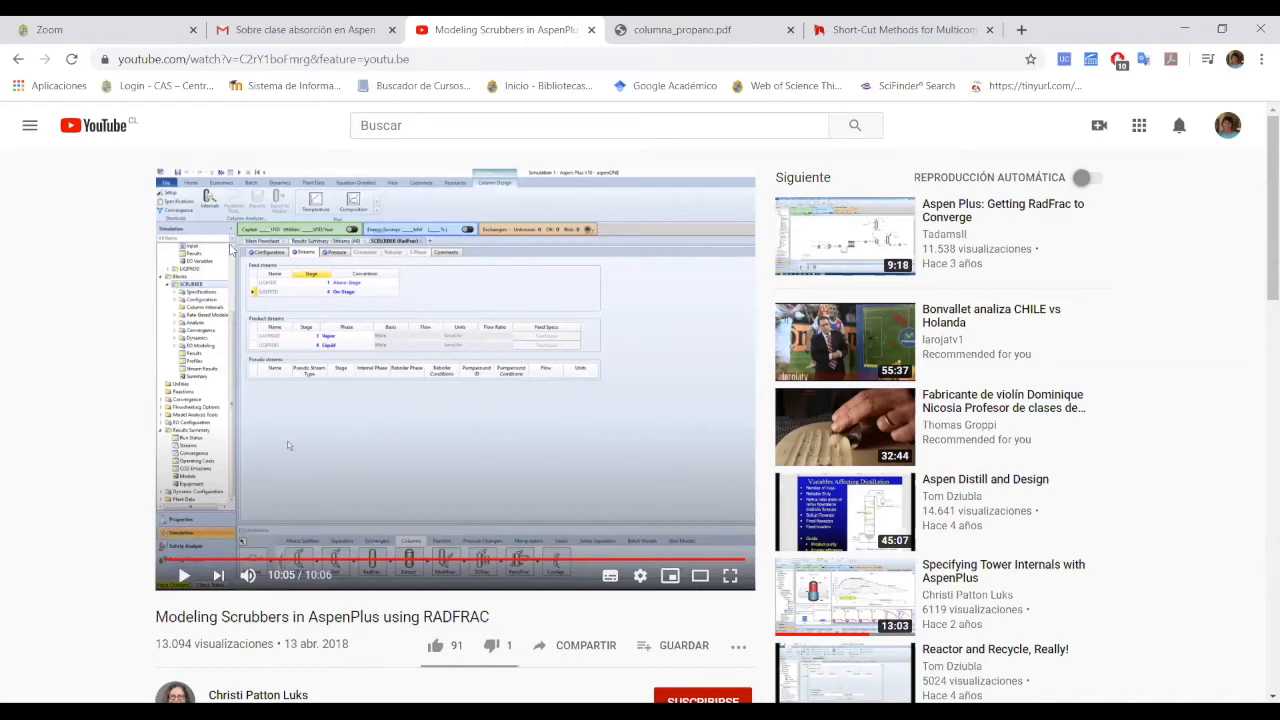
left_click(205, 562)
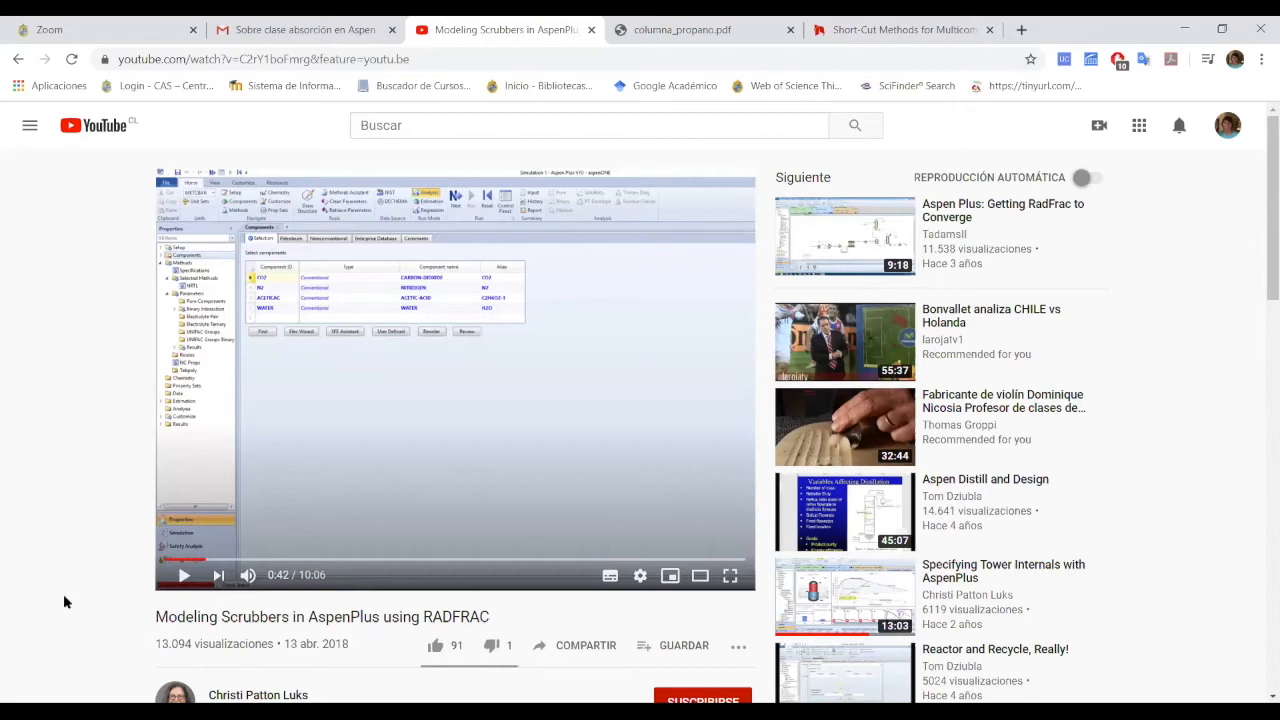
scroll(63, 600, "down", 3)
scroll(63, 600, "up", 3)
scroll(86, 566, "down", 5)
scroll(86, 566, "up", 5)
scroll(757, 427, "down", 3)
scroll(757, 427, "up", 3)
Step: Open the linked seven-minute YouTube video in a new browser tab
left_click(670, 711)
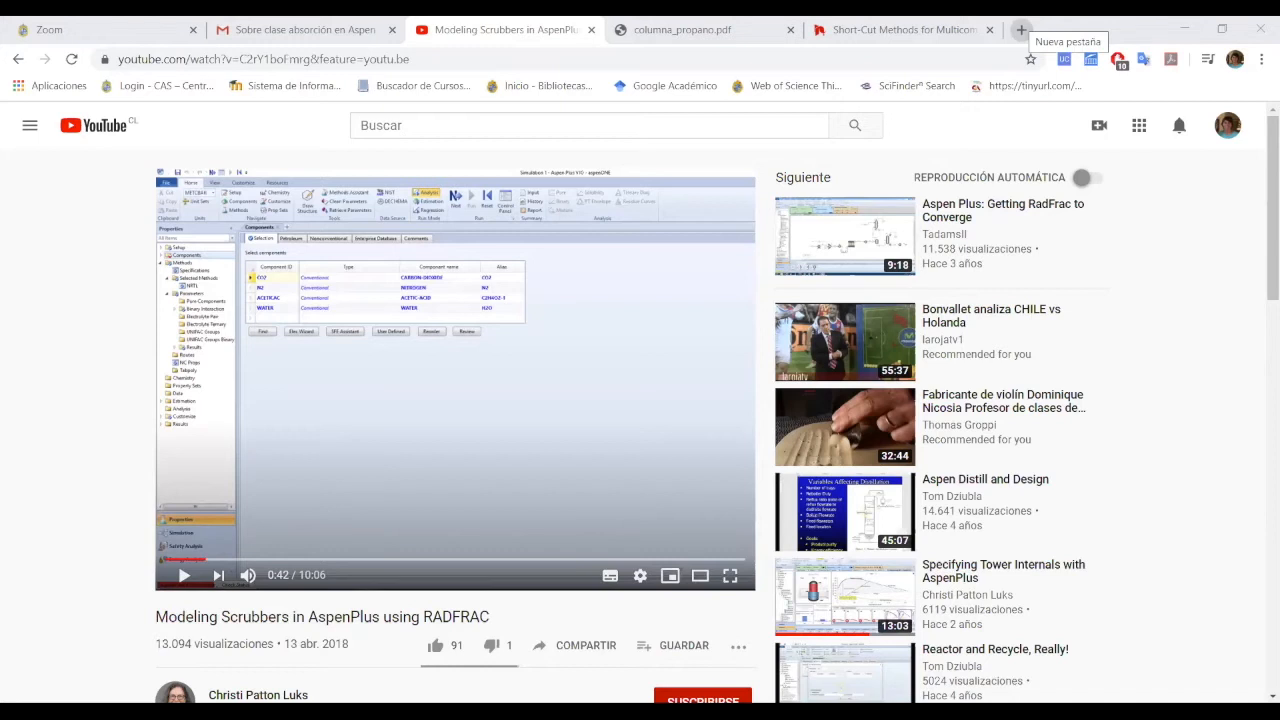
left_click(508, 361)
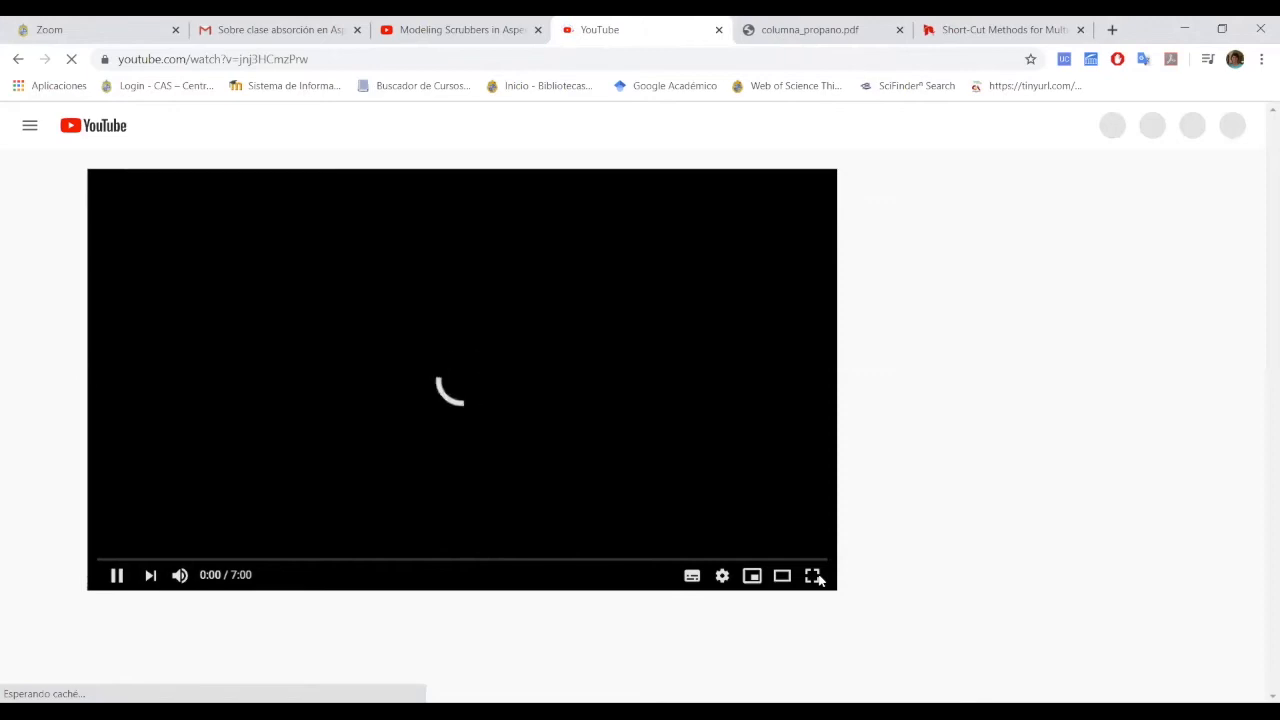
Step: Pause the Chapter 6 RadFrac Model video at 0:09, switch it to full screen and resume playback
scroll(858, 531, "down", 1)
scroll(858, 531, "down", 1)
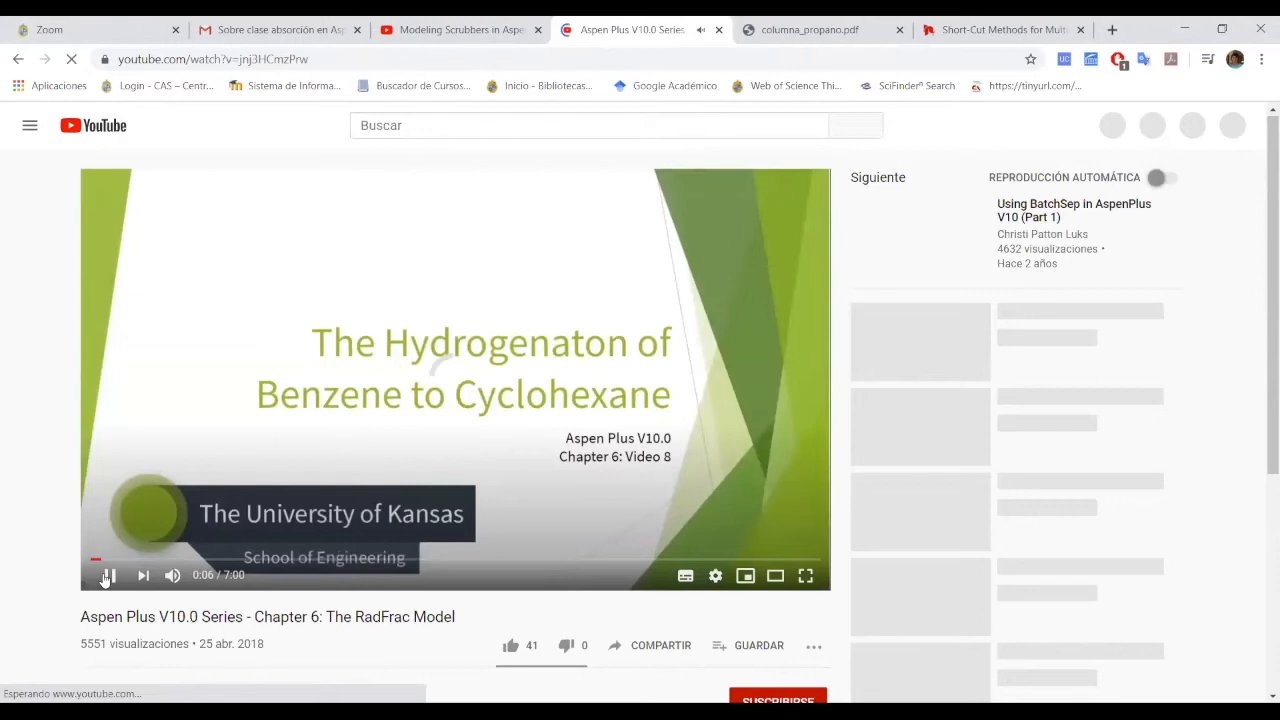
left_click(105, 580)
scroll(105, 580, "down", 1)
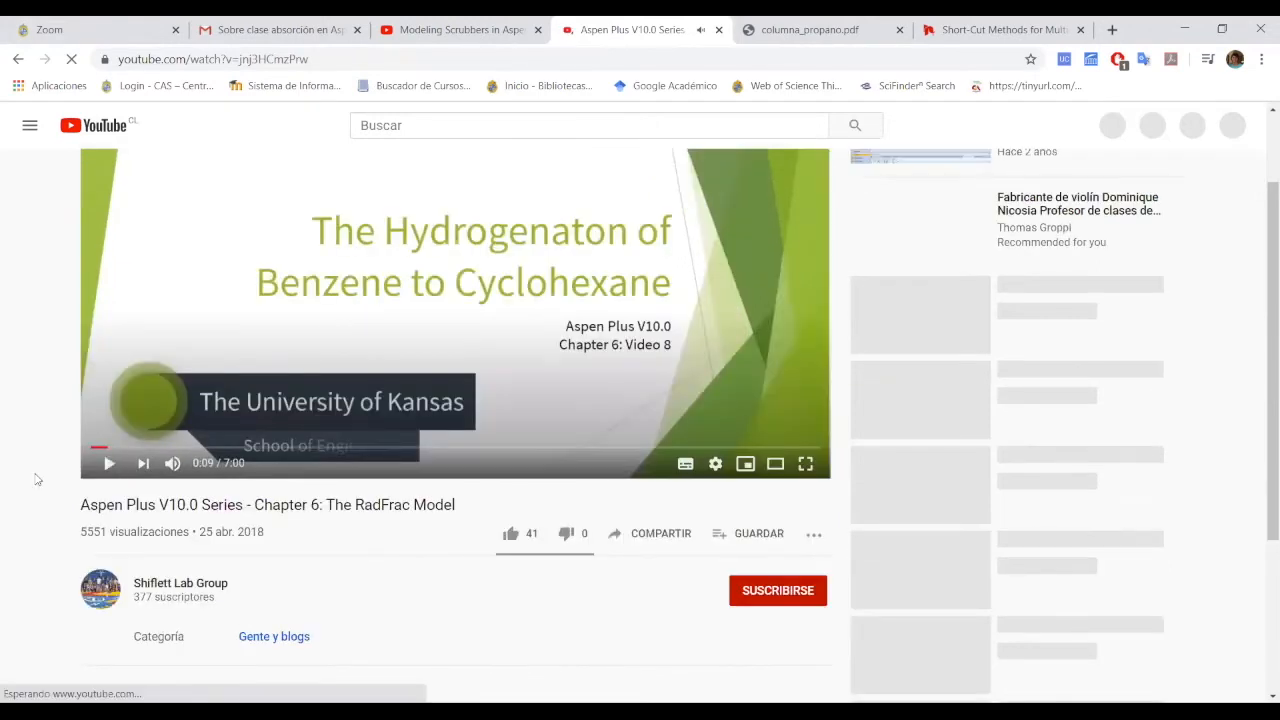
scroll(37, 480, "up", 1)
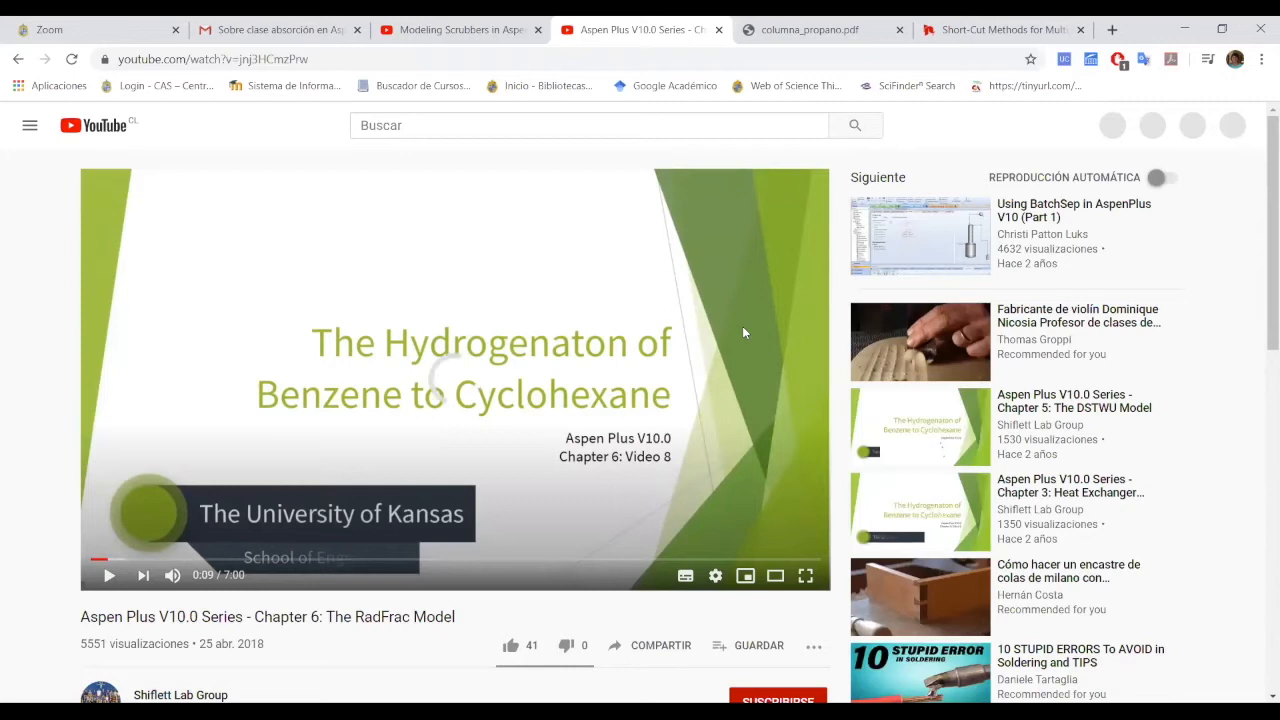
left_click(815, 582)
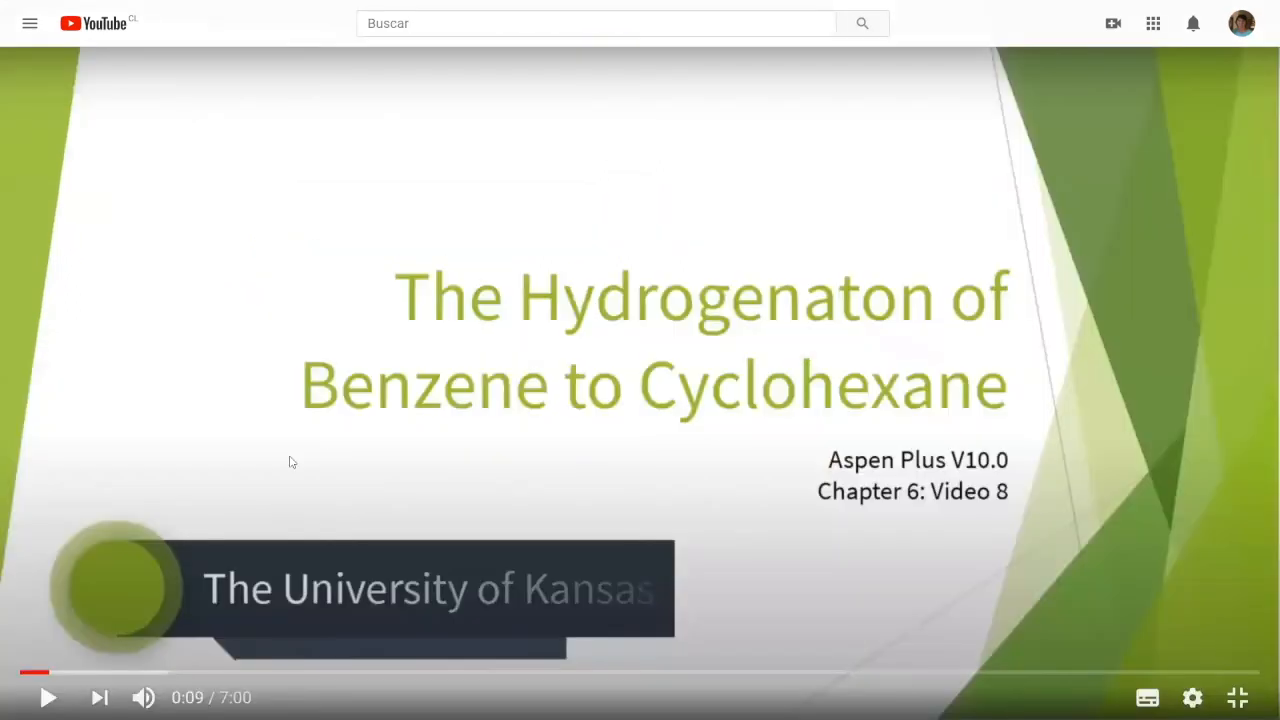
left_click(290, 462)
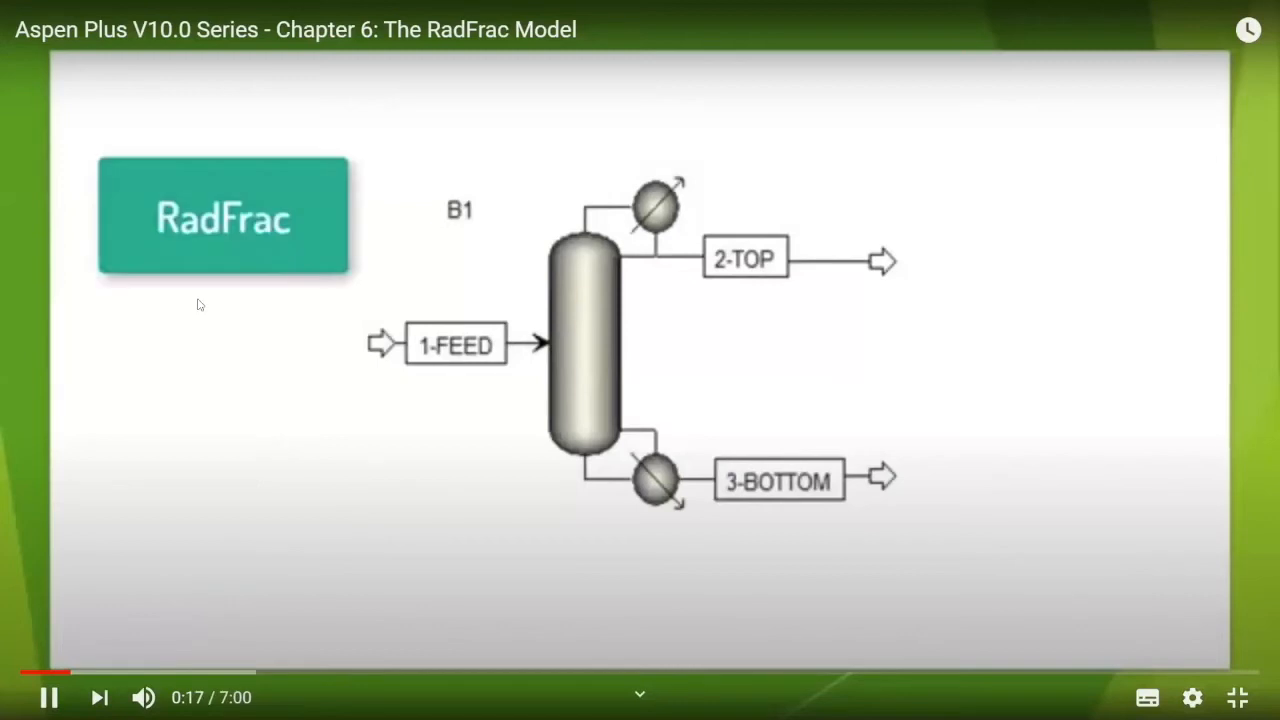
Step: Pause the video and skip through the binary parameters, B1 configuration and feed streams to the pressure setup at 3:33
left_click(333, 420)
left_click(278, 673)
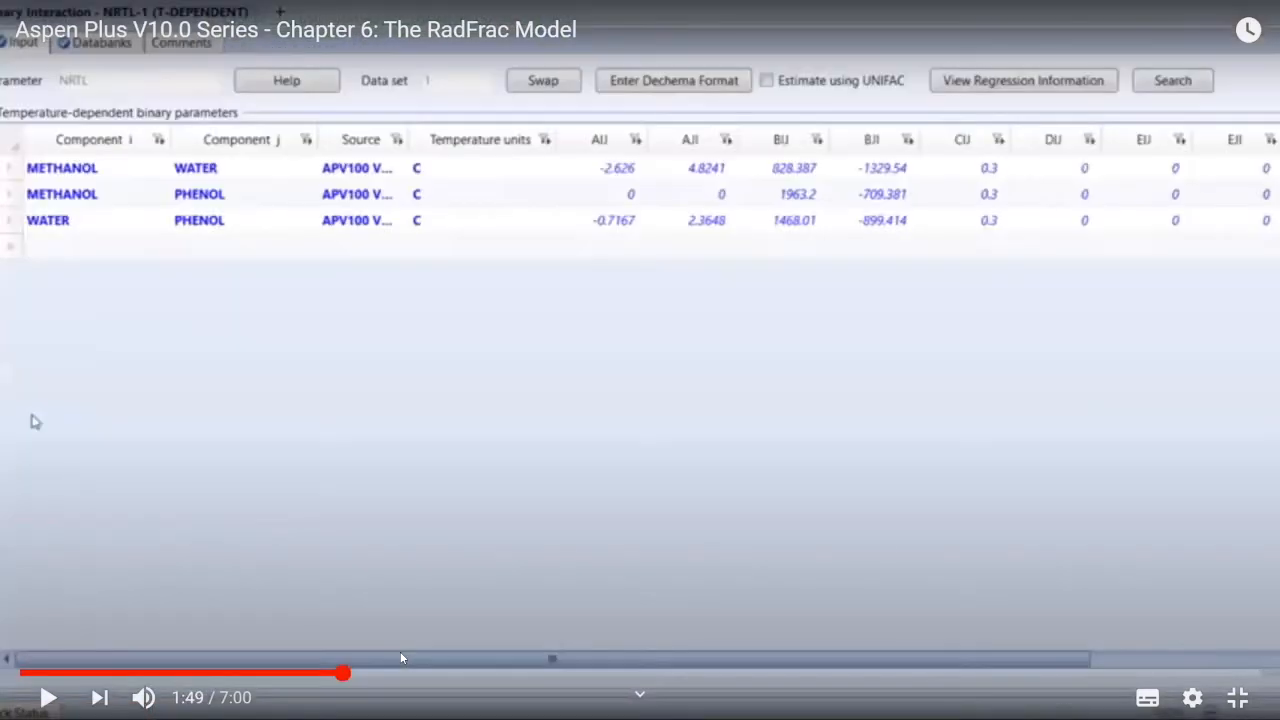
left_click(552, 676)
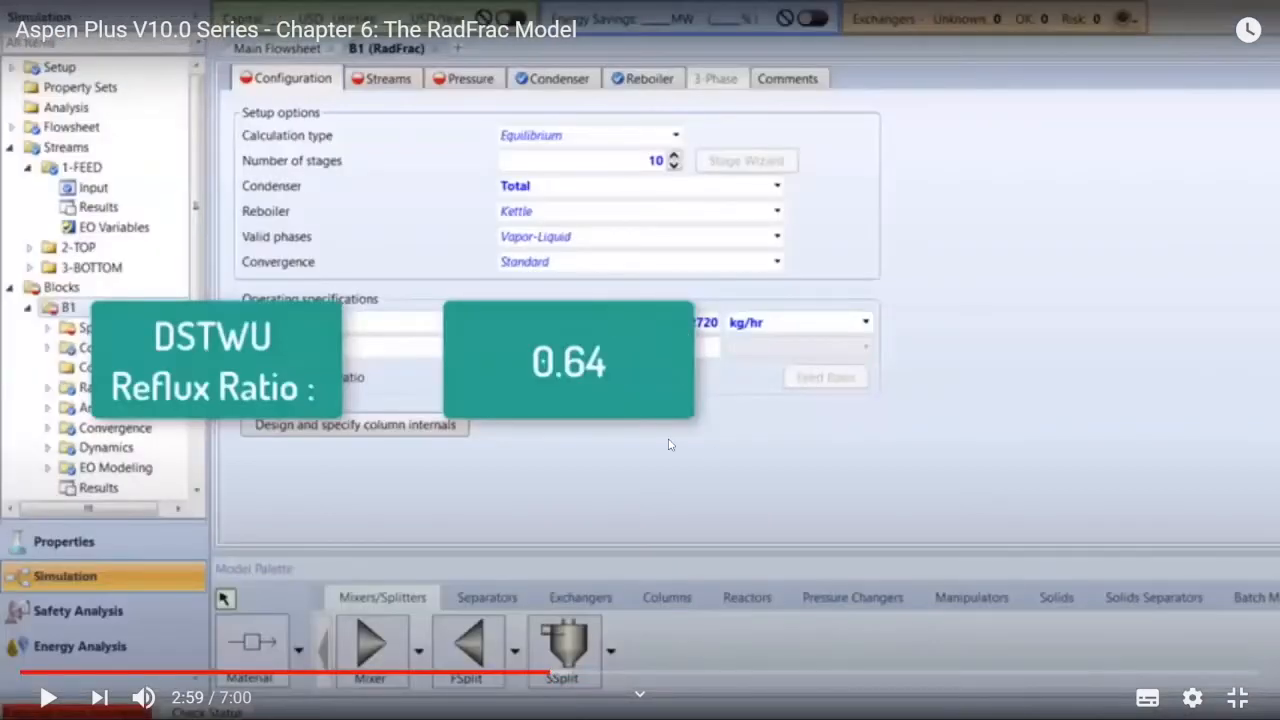
left_click(597, 676)
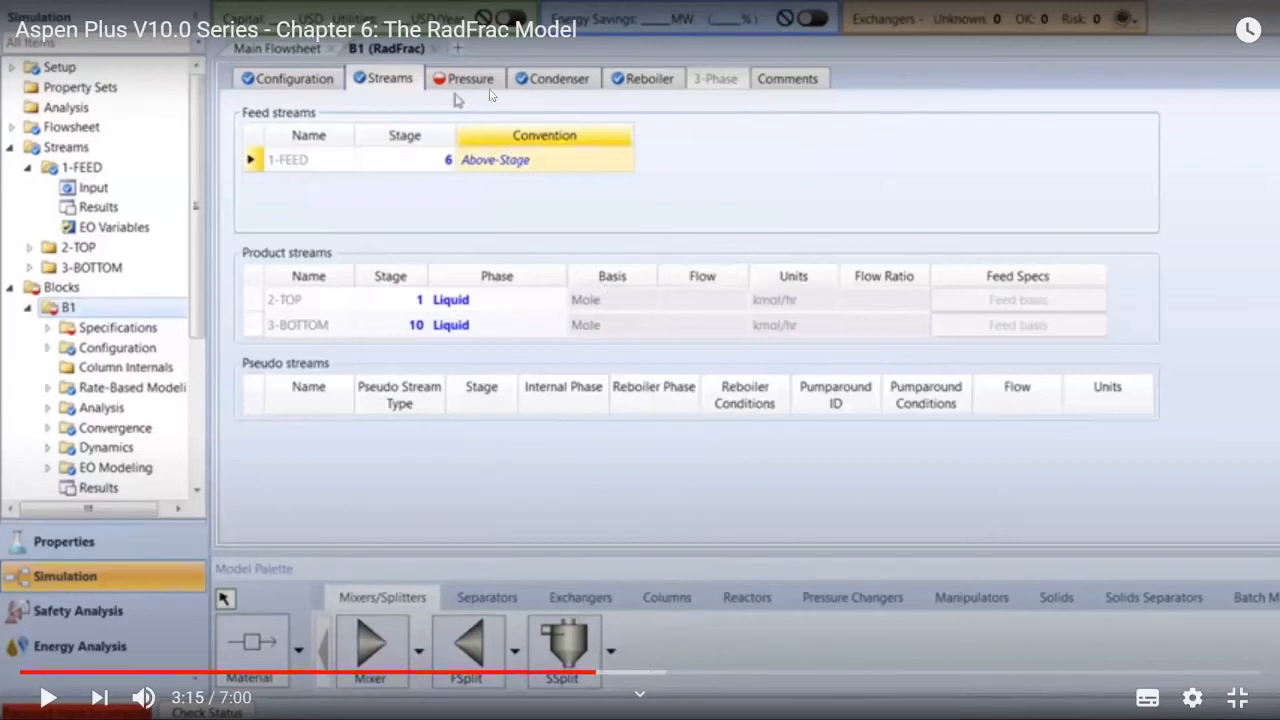
left_click(650, 674)
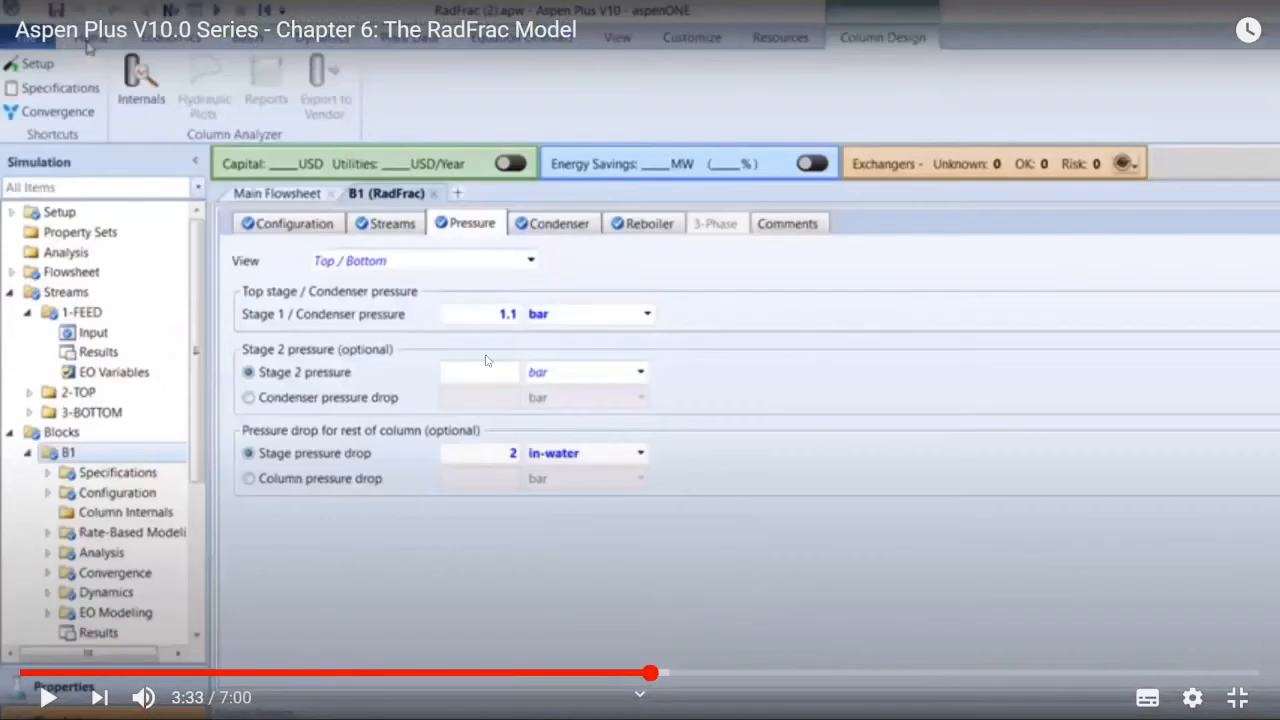
Step: Skip ahead to the B1 results summary, play it briefly and pause at 3:56 on the reboiler results
left_click(708, 676)
left_click(873, 260)
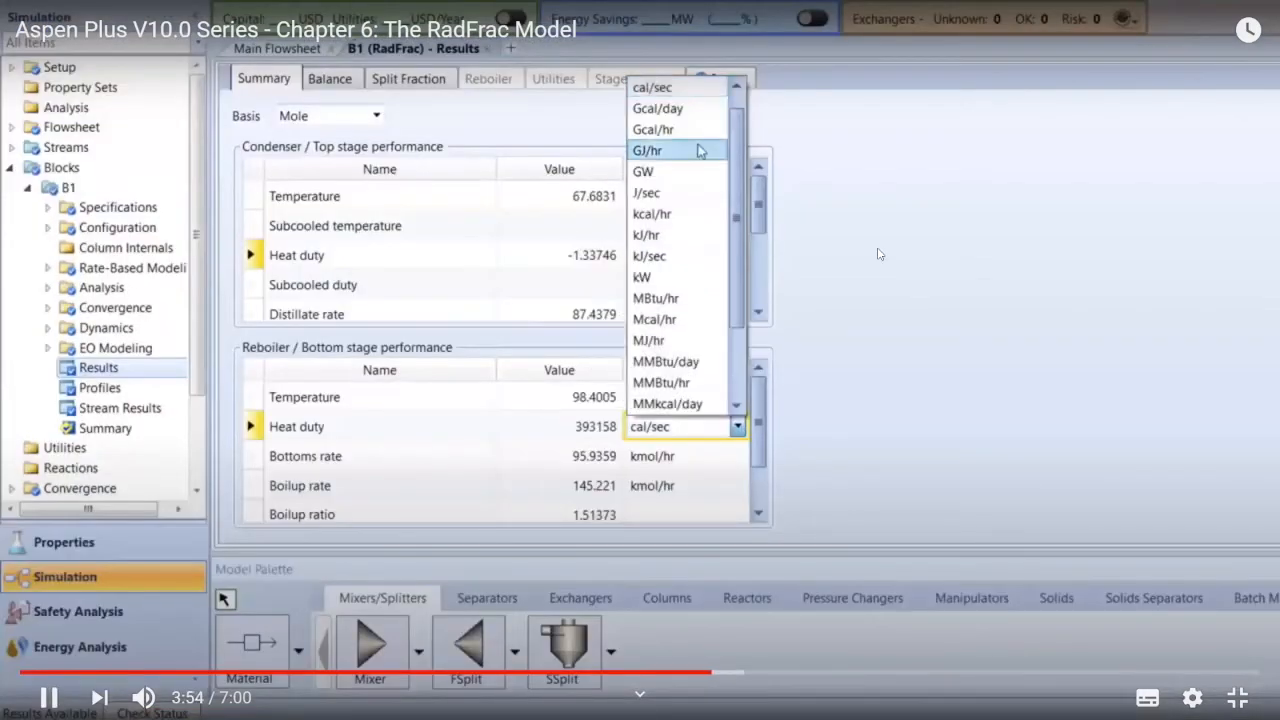
left_click(845, 371)
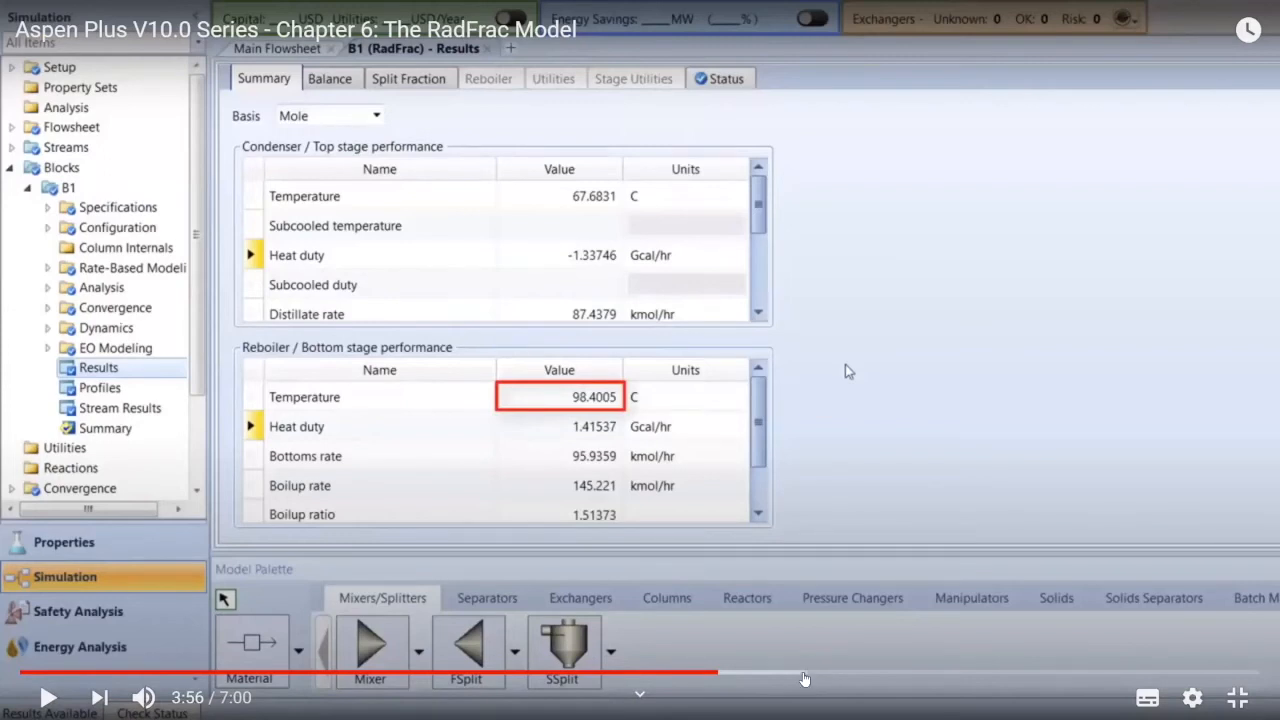
Step: Skip to the B1 stage profiles at 4:23, return to the 2-TOP stream results at 4:17 and move on to the stage compositions
left_click(801, 678)
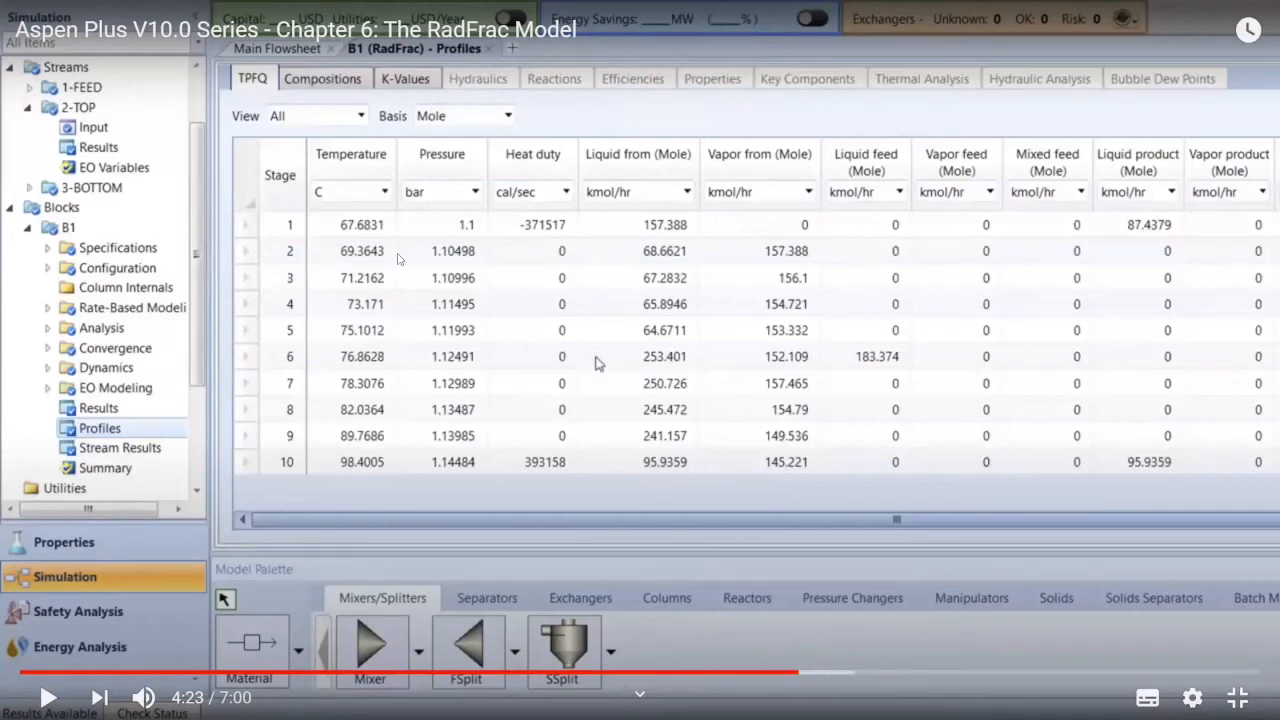
left_click(780, 672)
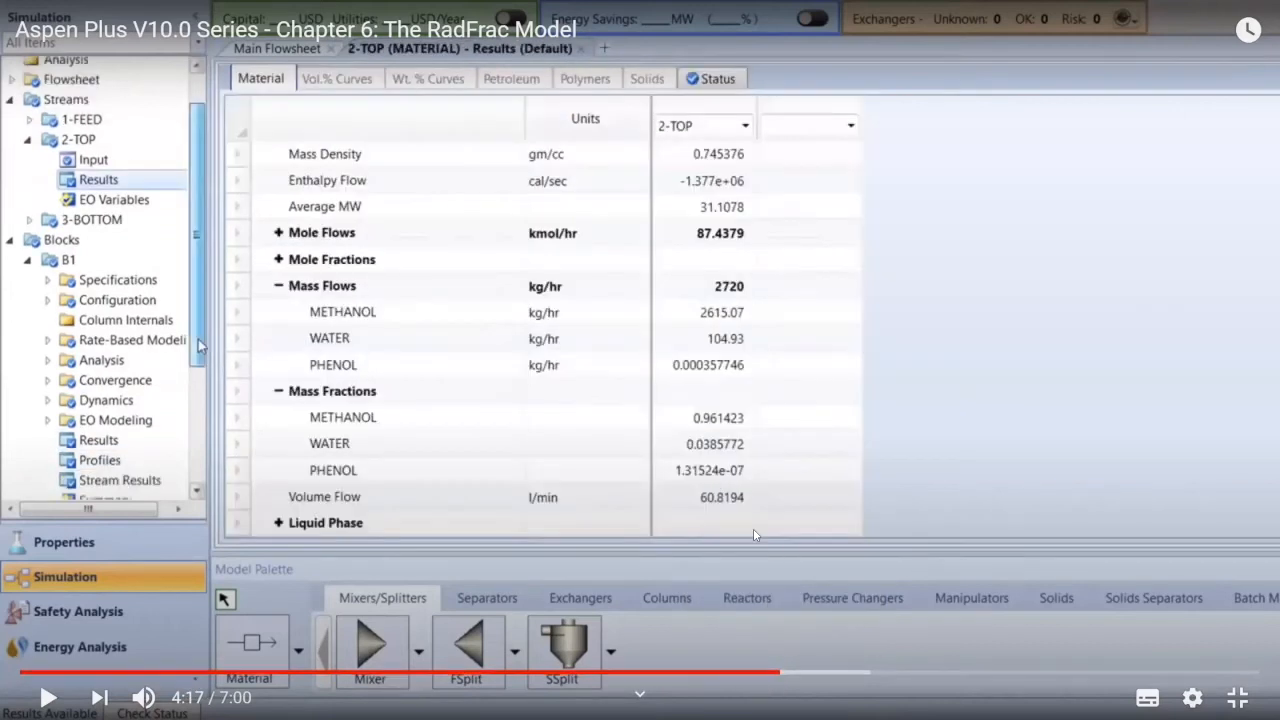
key("Right")
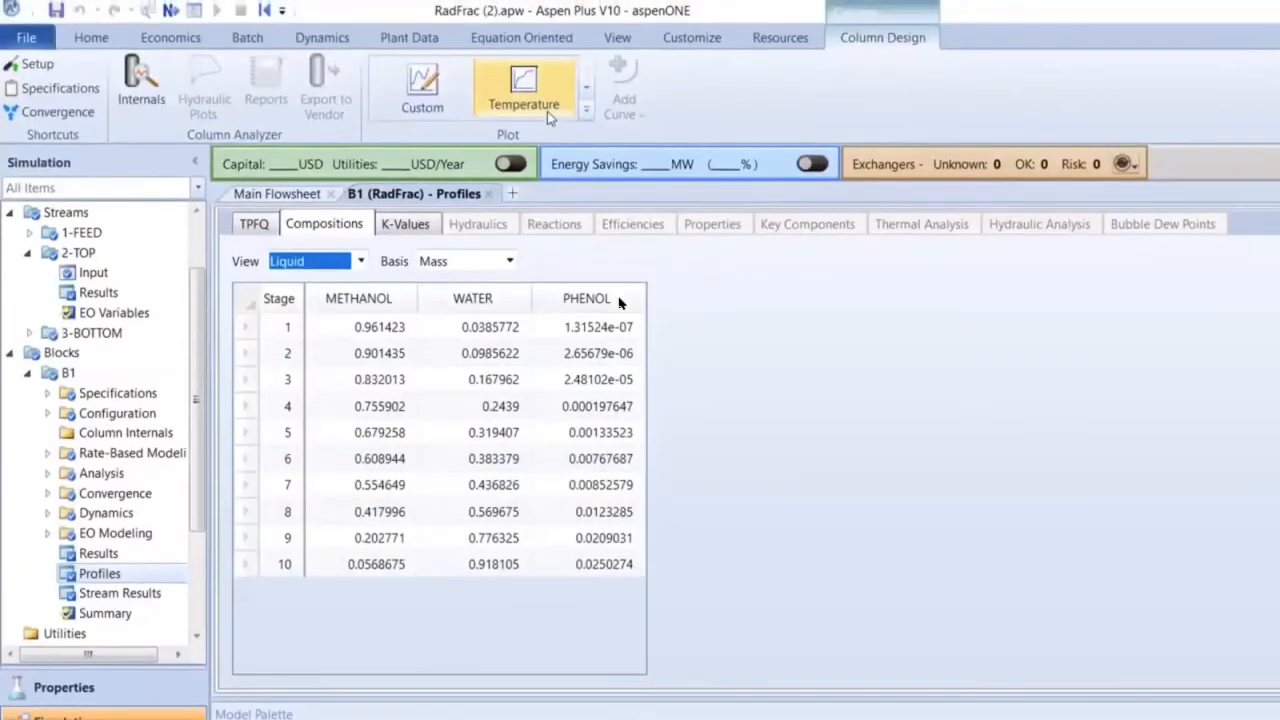
Step: Plot the B1 column's temperature profile and play through the design specification introduction, pausing at 4:58
left_click(547, 111)
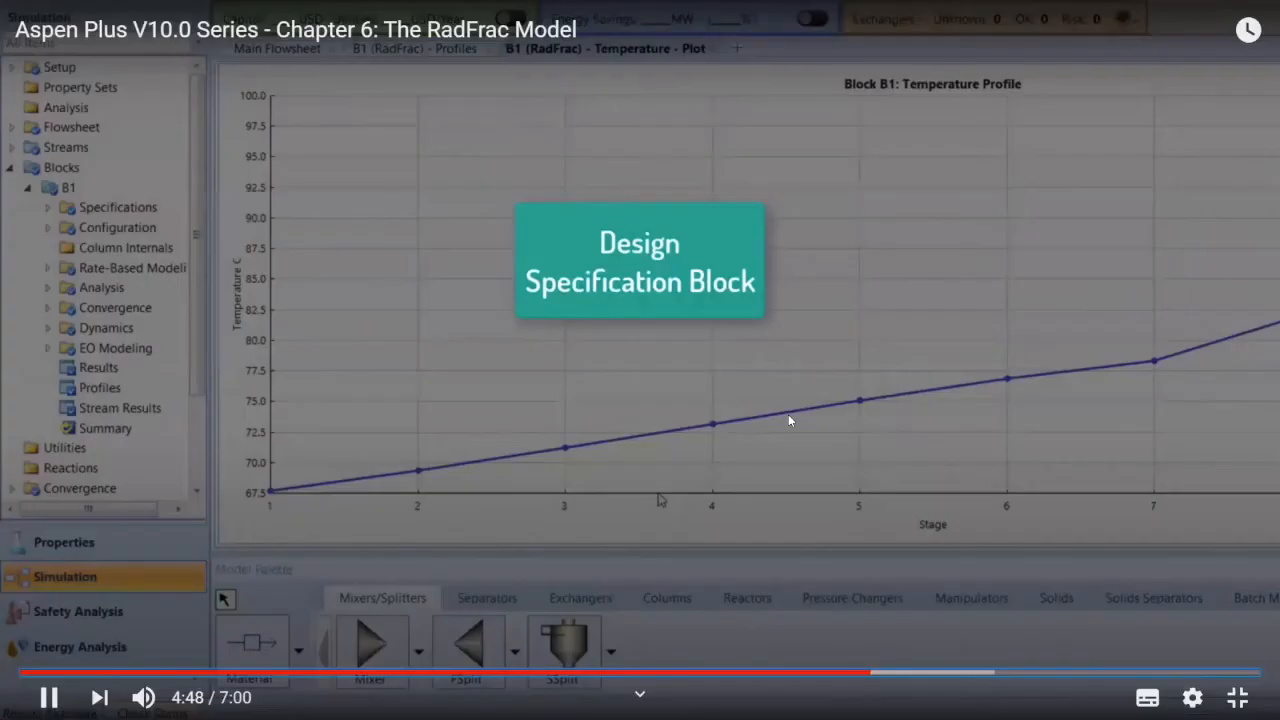
left_click(742, 344)
left_click(658, 500)
left_click(658, 500)
left_click(658, 500)
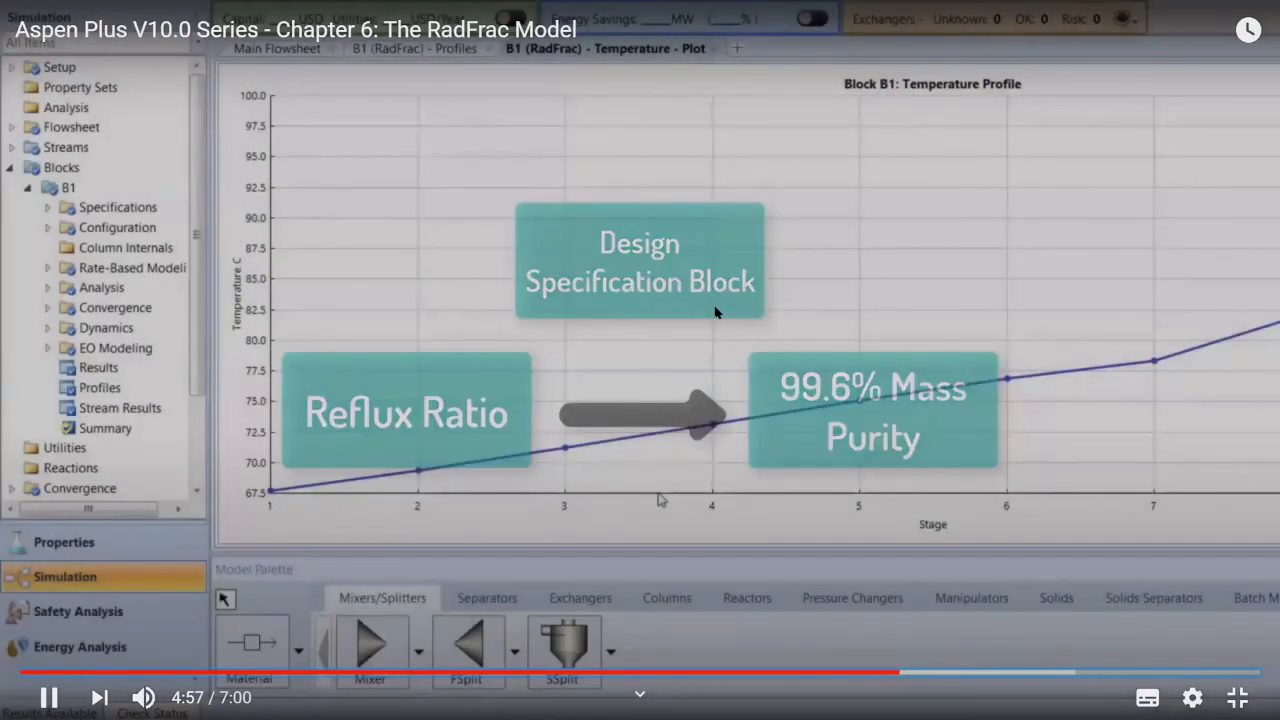
left_click(715, 312)
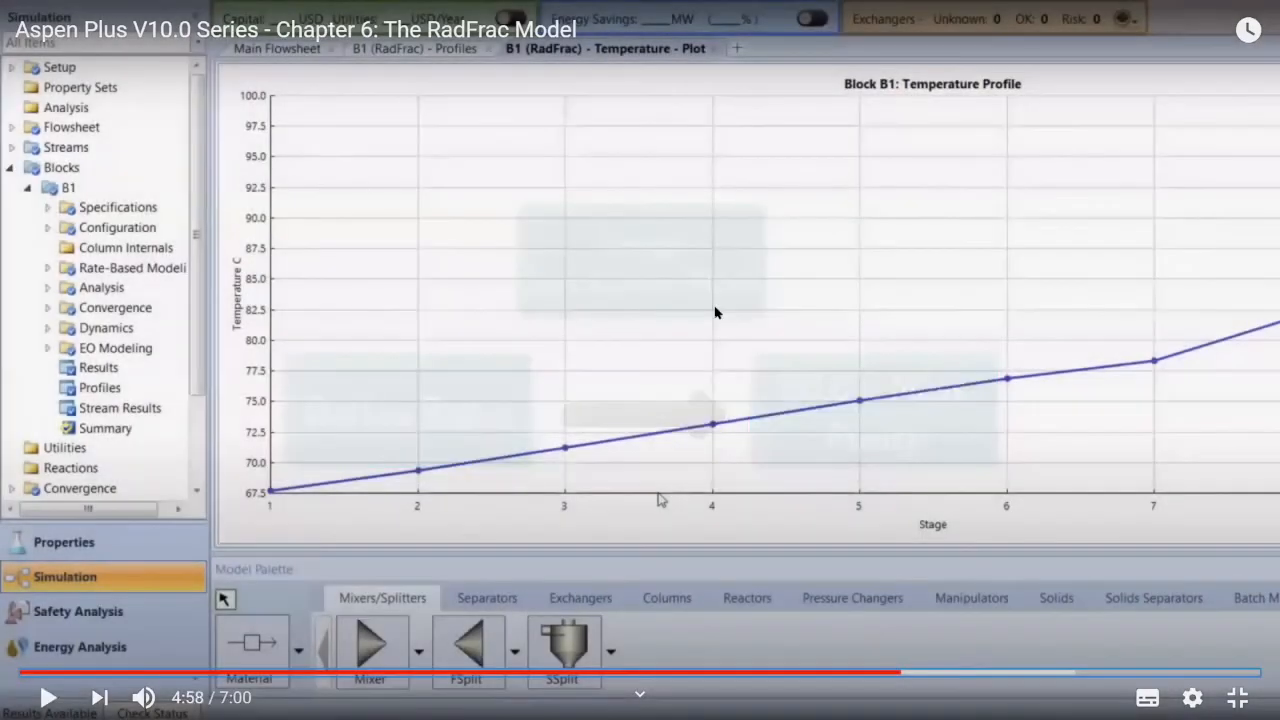
Step: Rewind to 4:53, review the graphic linking reflux ratio to 99.6% mass purity, and resume the video
key("Left")
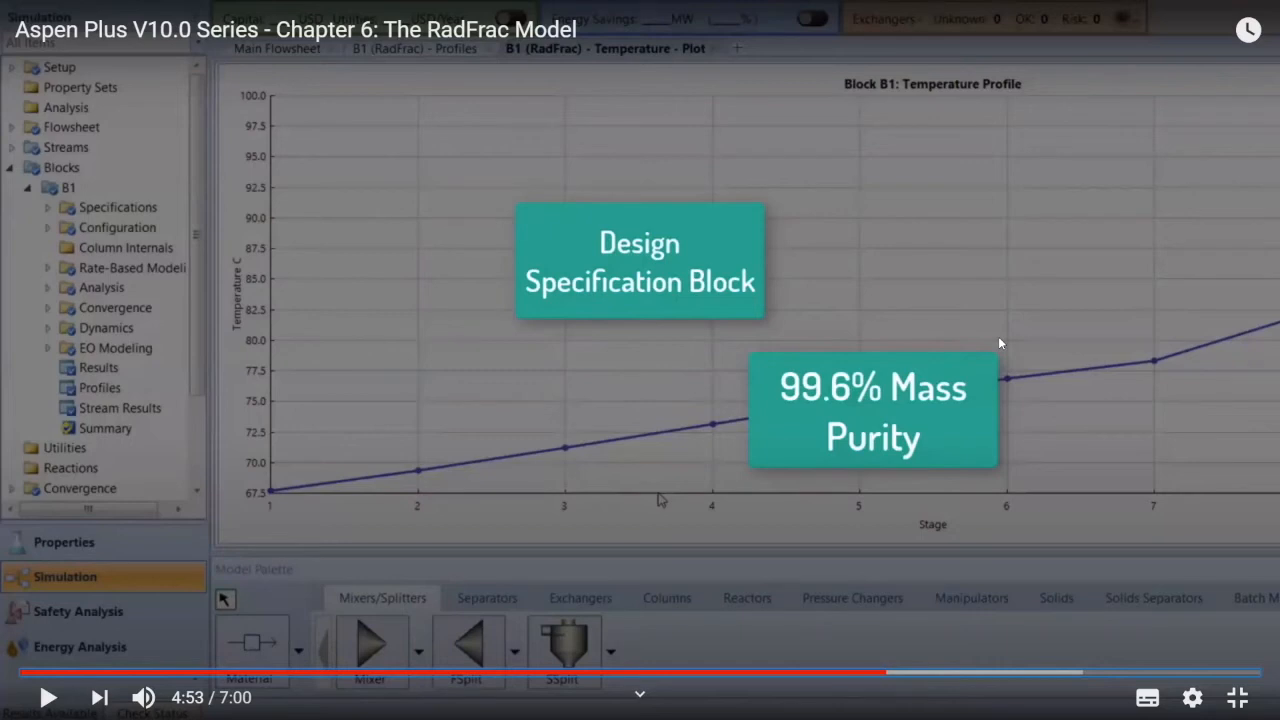
left_click(768, 322)
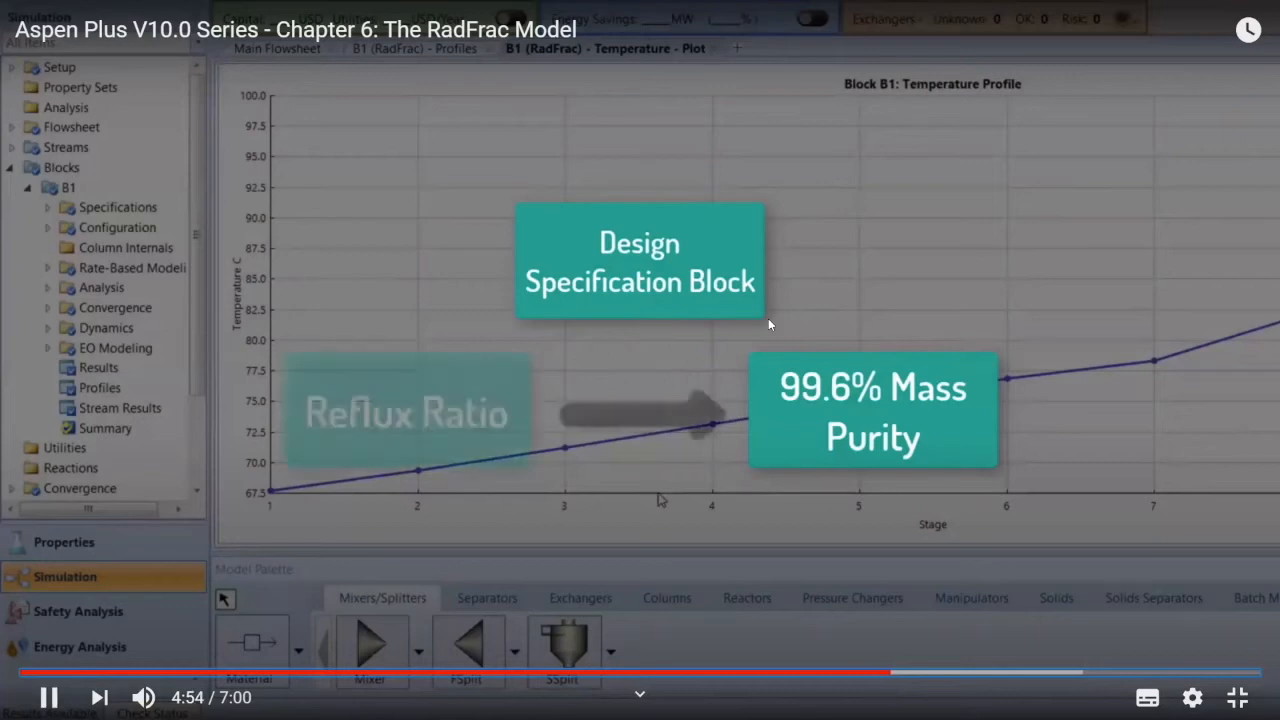
left_click(515, 443)
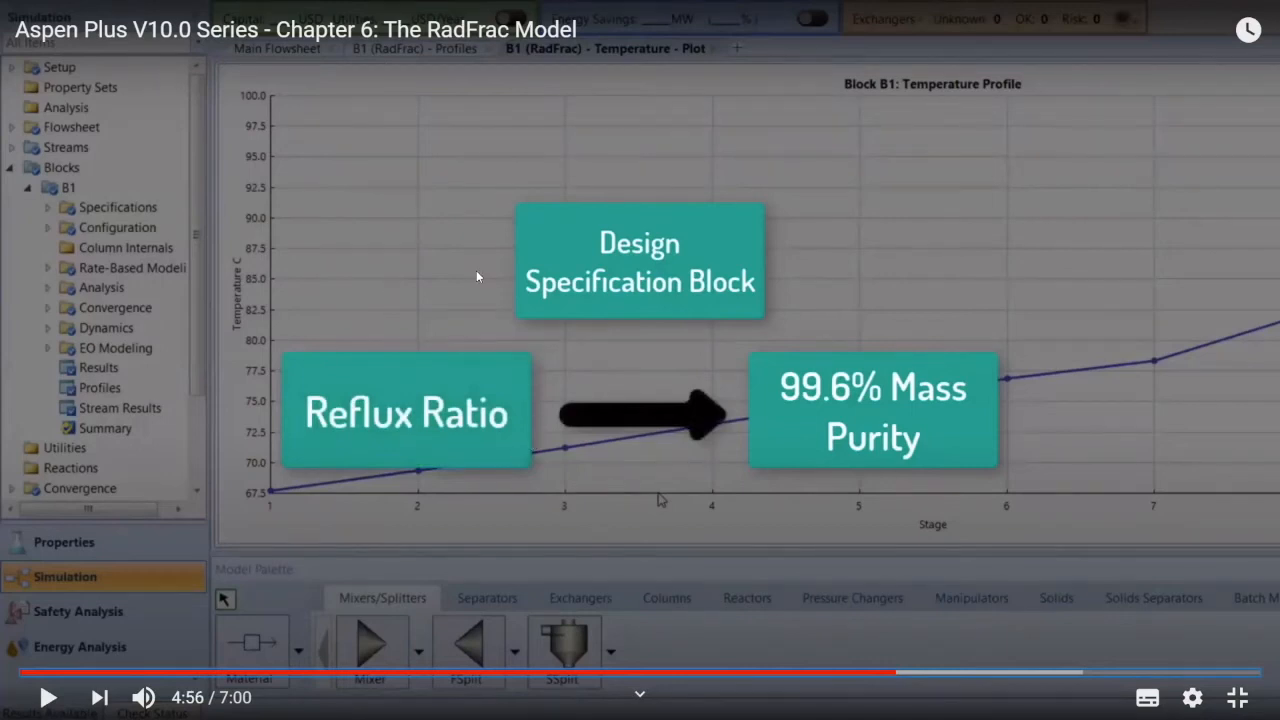
left_click(434, 268)
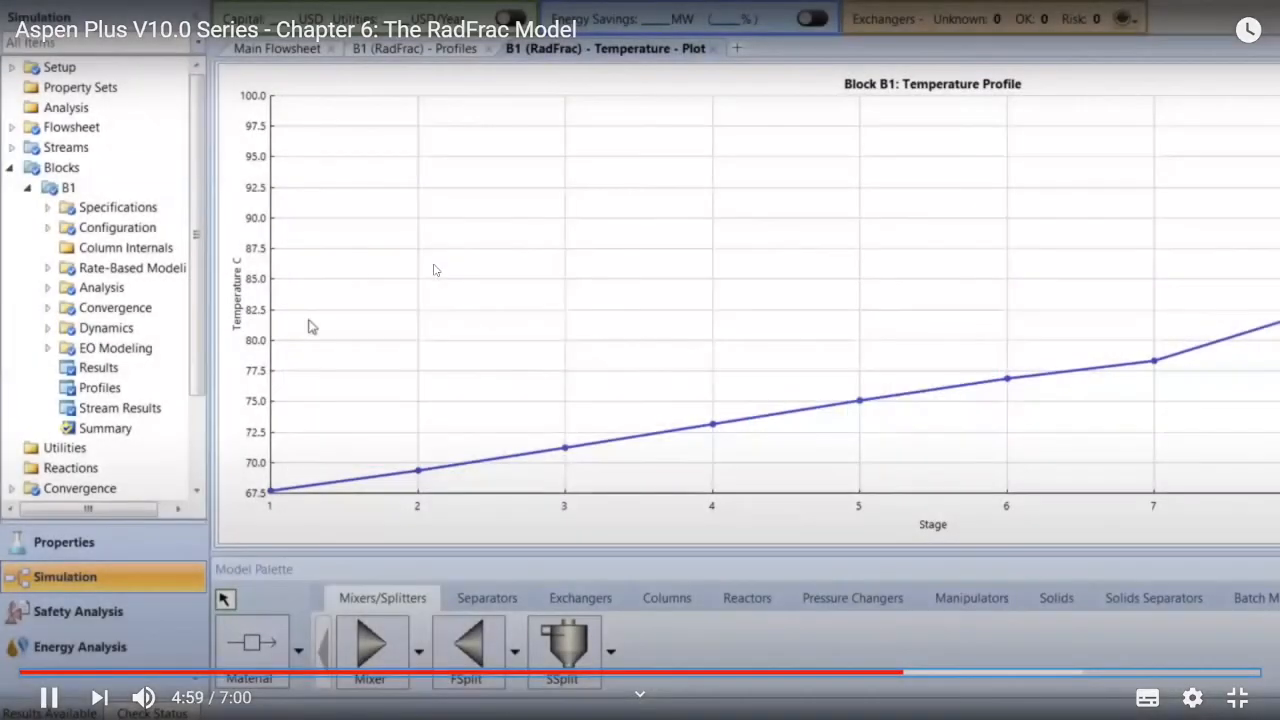
Step: Open the B1 column's Design Specifications and pause the tutorial at 5:04 before a new specification is added
left_click(434, 268)
left_click(197, 228)
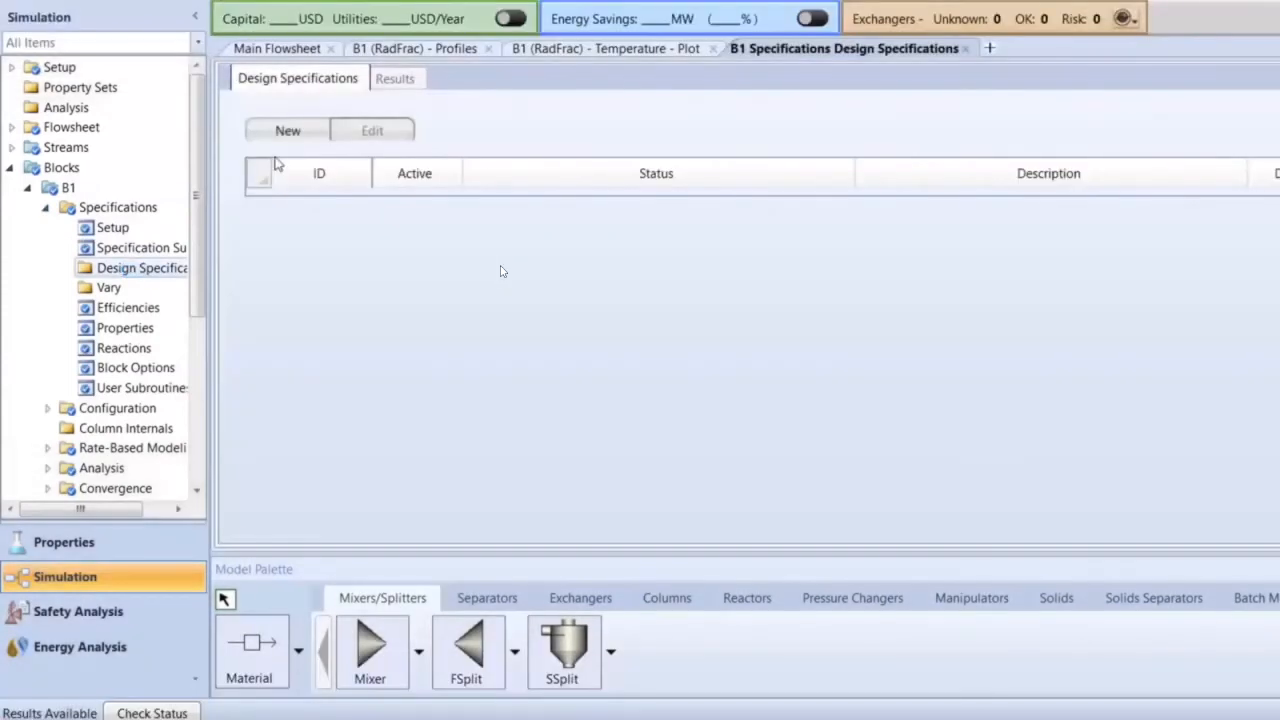
left_click(180, 131)
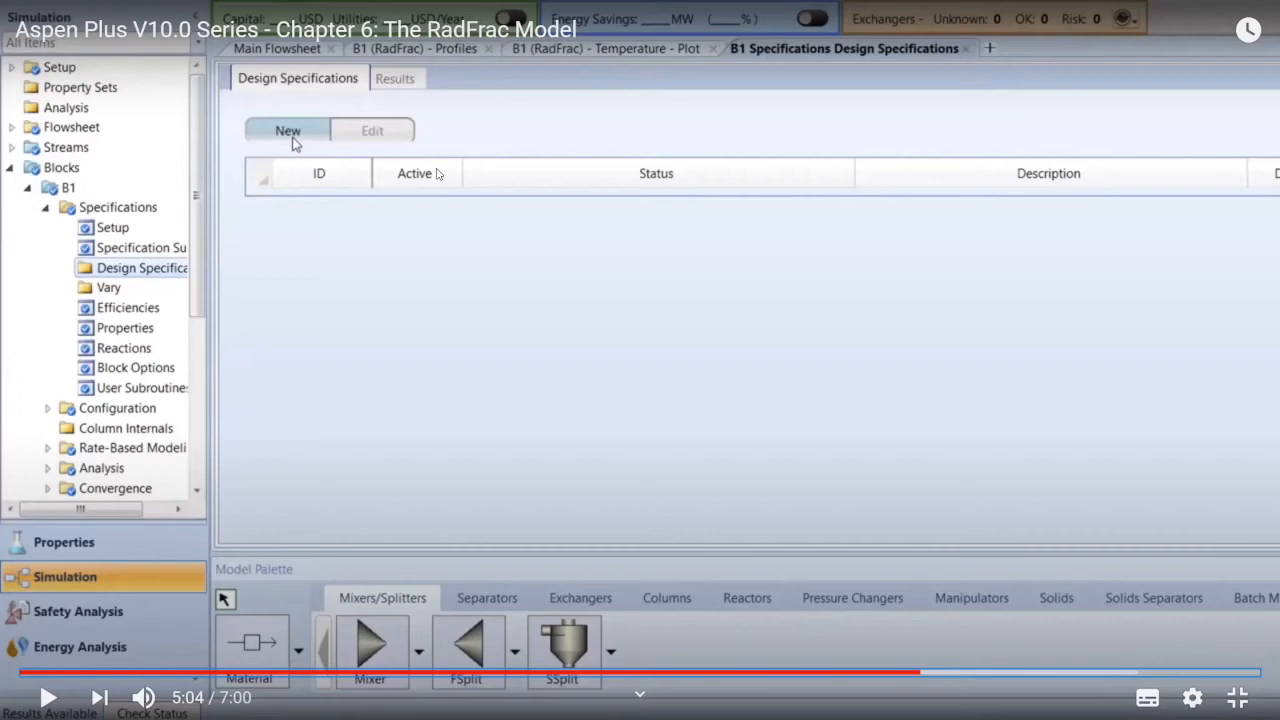
Step: Play to the 0.996 mass purity target, rewind to 5:08 and pause at 5:10 on the list of specification types
left_click(505, 260)
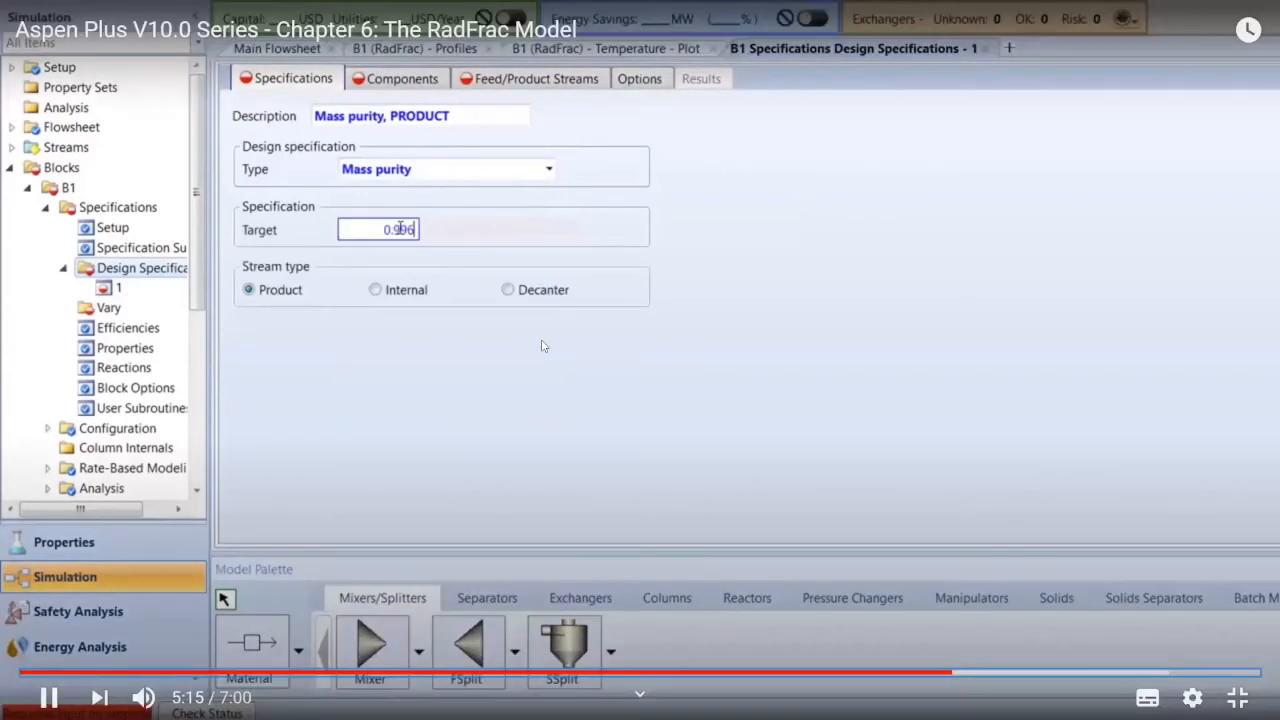
left_click(806, 299)
key("Left")
key("Left")
left_click(838, 275)
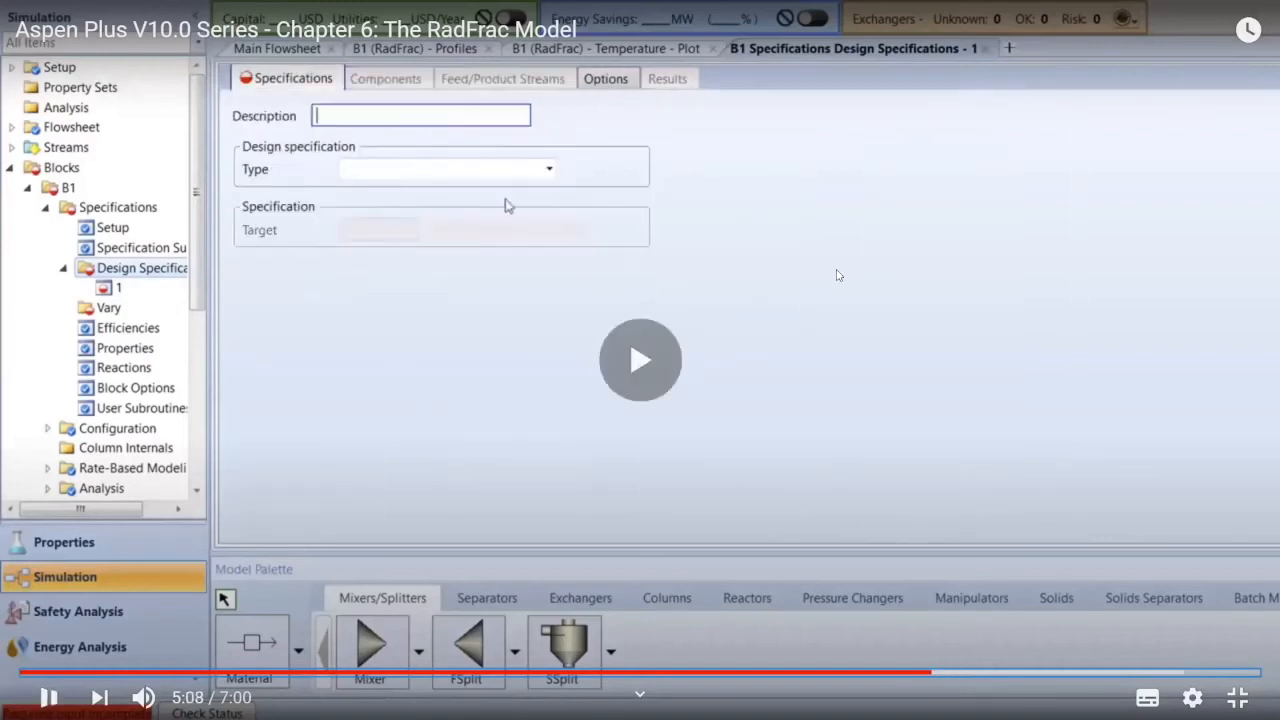
key("space")
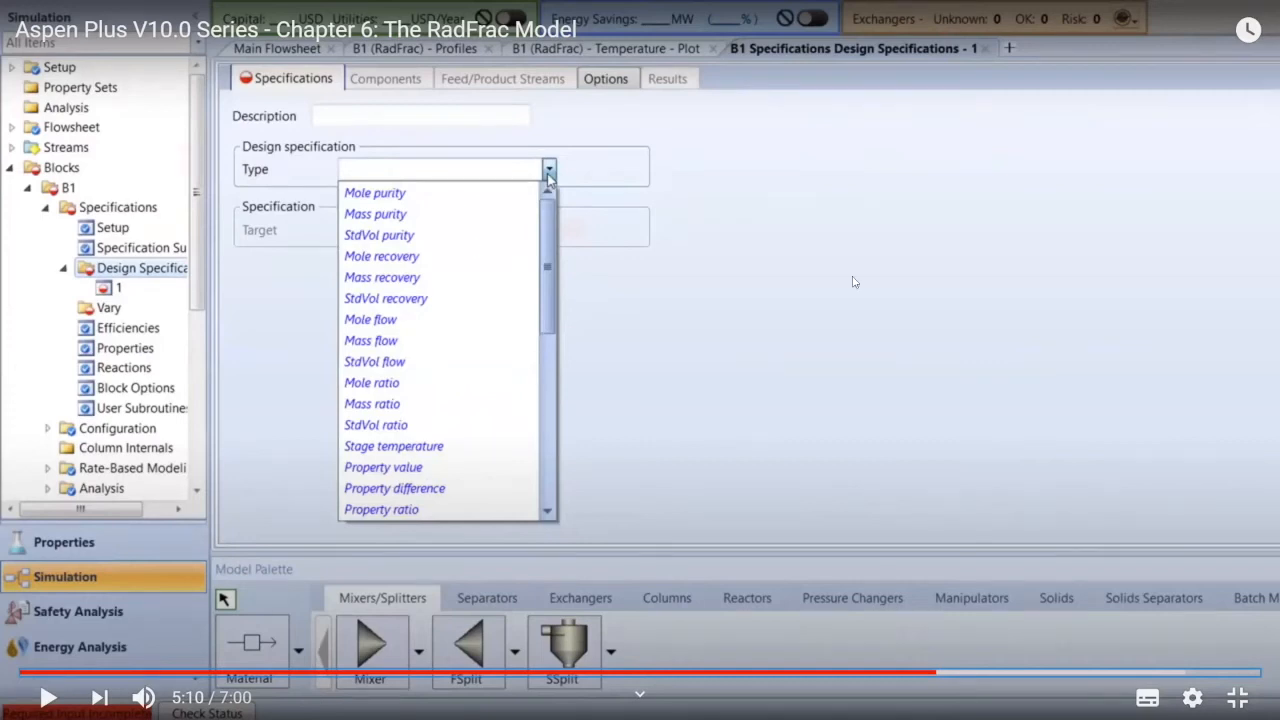
Step: Play through the selection of 2-TOP as the specification's product stream and pause at 5:47, just after the Vary Block introduction
left_click(863, 237)
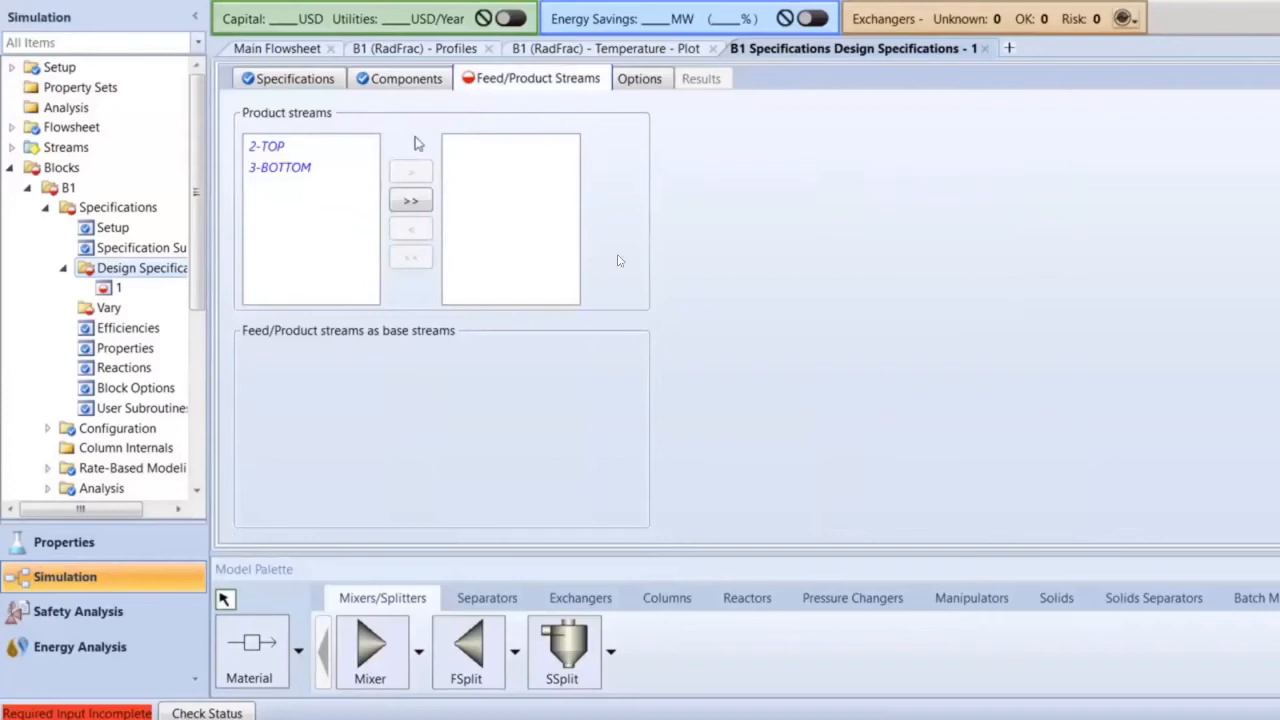
mouse_move(618, 260)
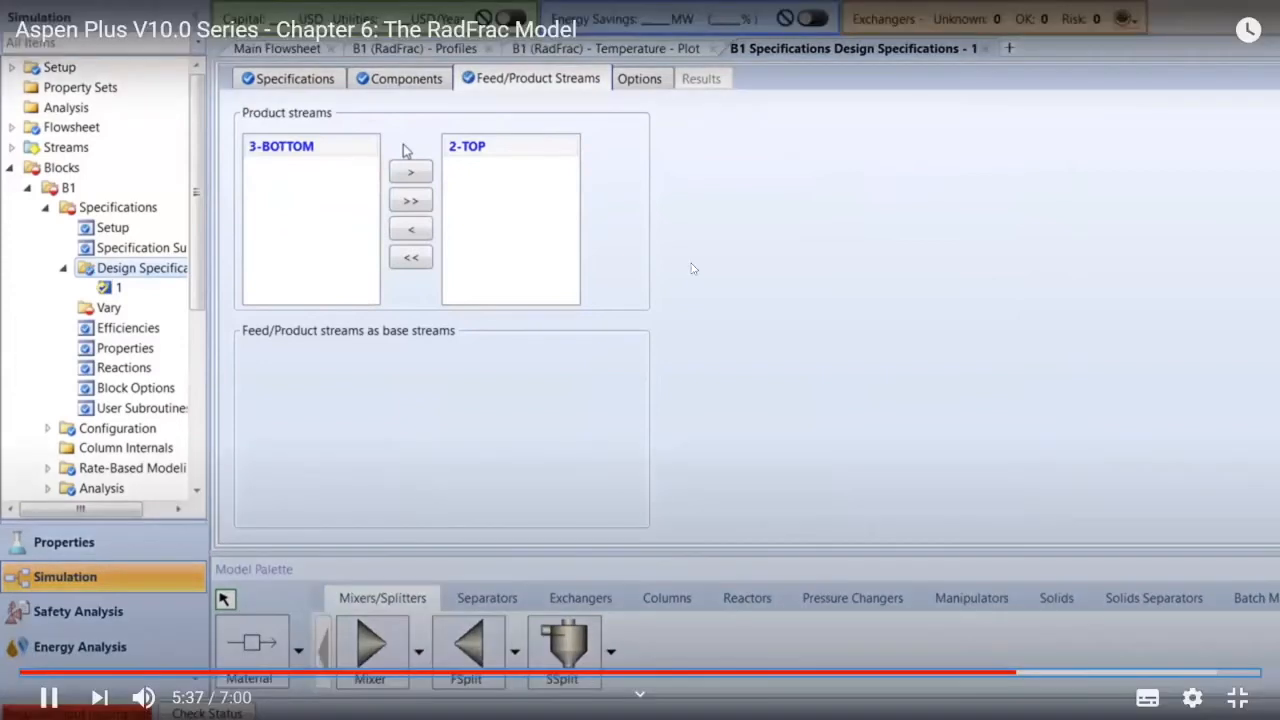
left_click(595, 167)
left_click(597, 150)
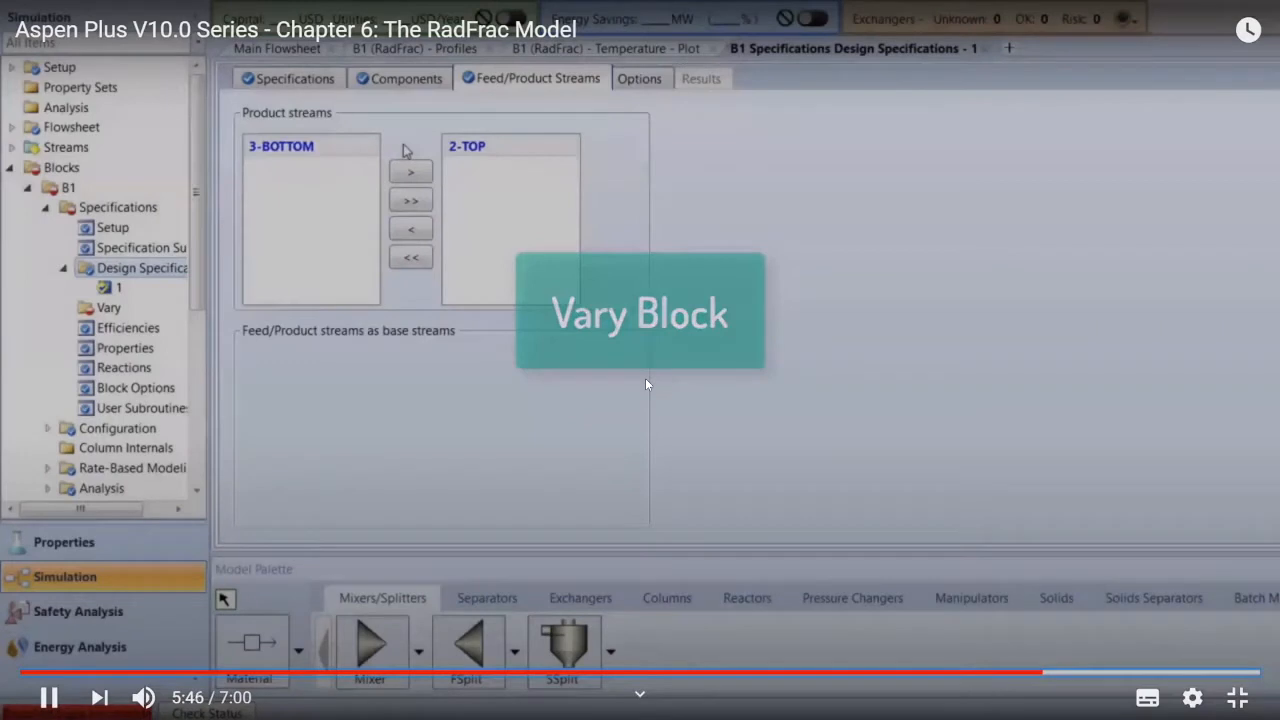
left_click(403, 95)
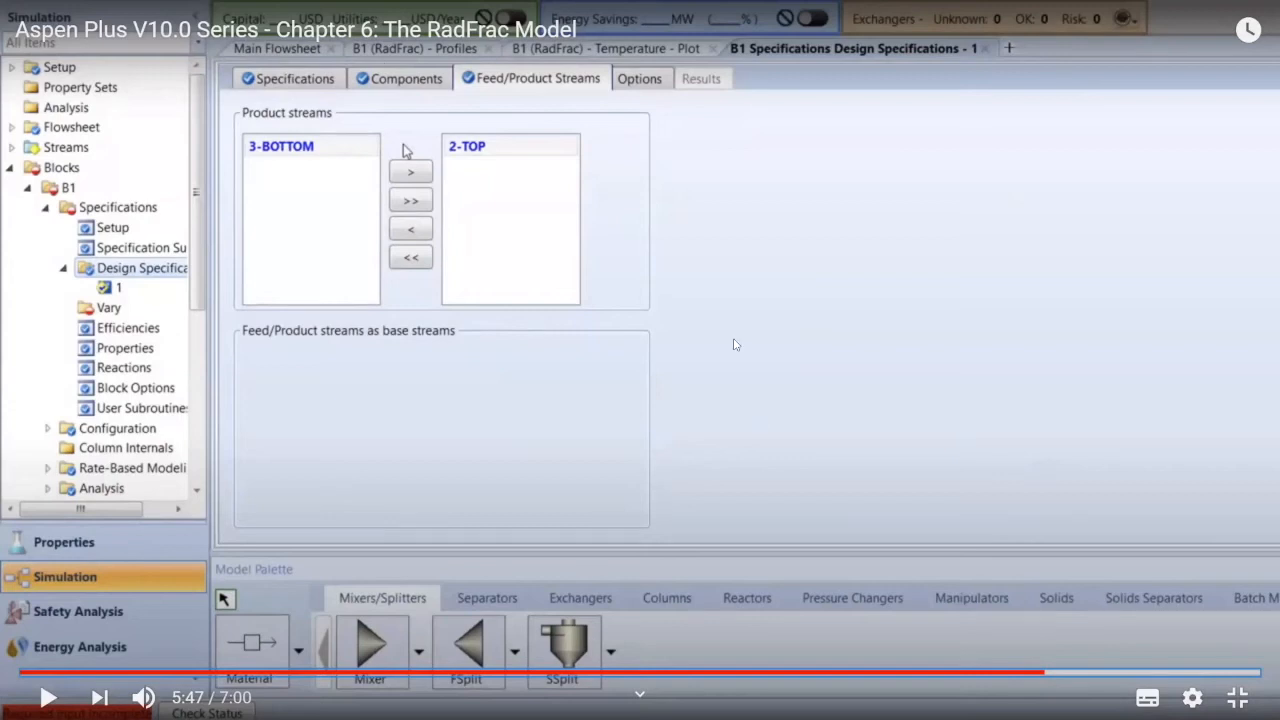
Step: Play the Vary setup for reflux ratio with bounds 0.5 and 8, pausing at 6:06 before resuming
key("space")
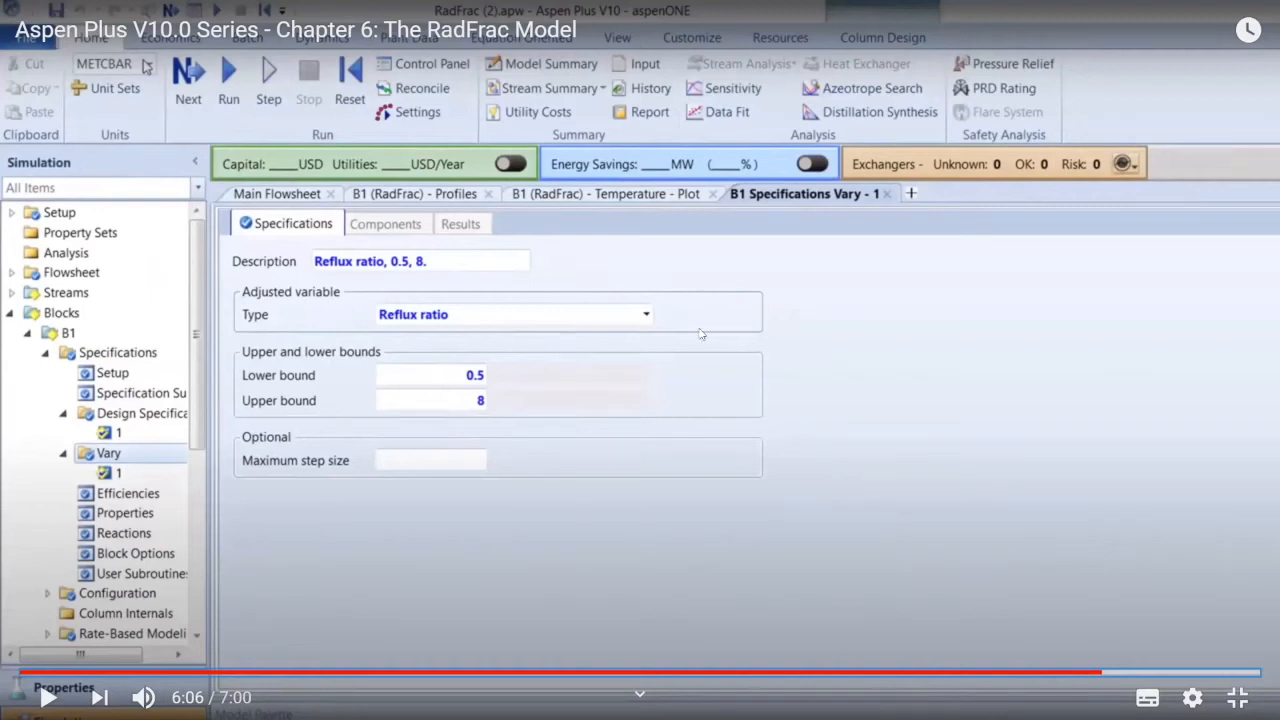
left_click(798, 367)
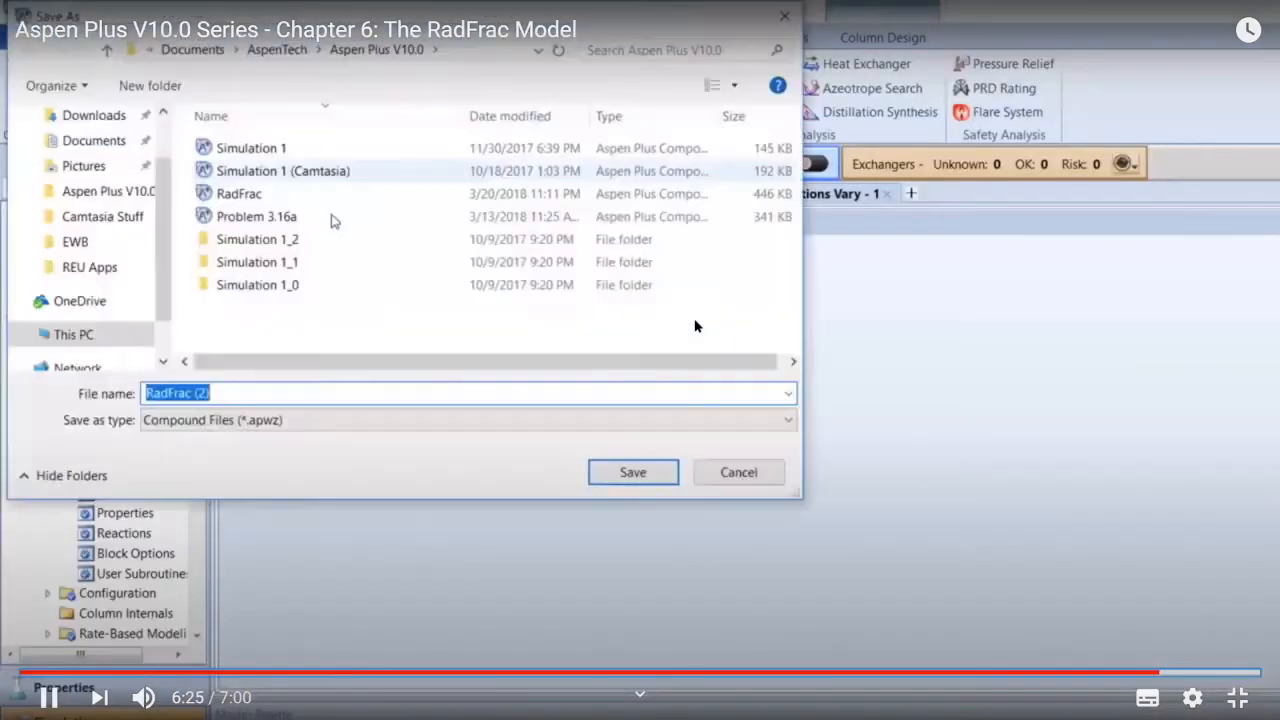
Step: Change the file name in the Save As dialog to RadFrac, keeping the Compound Files (*.apwz) type
left_click(276, 392)
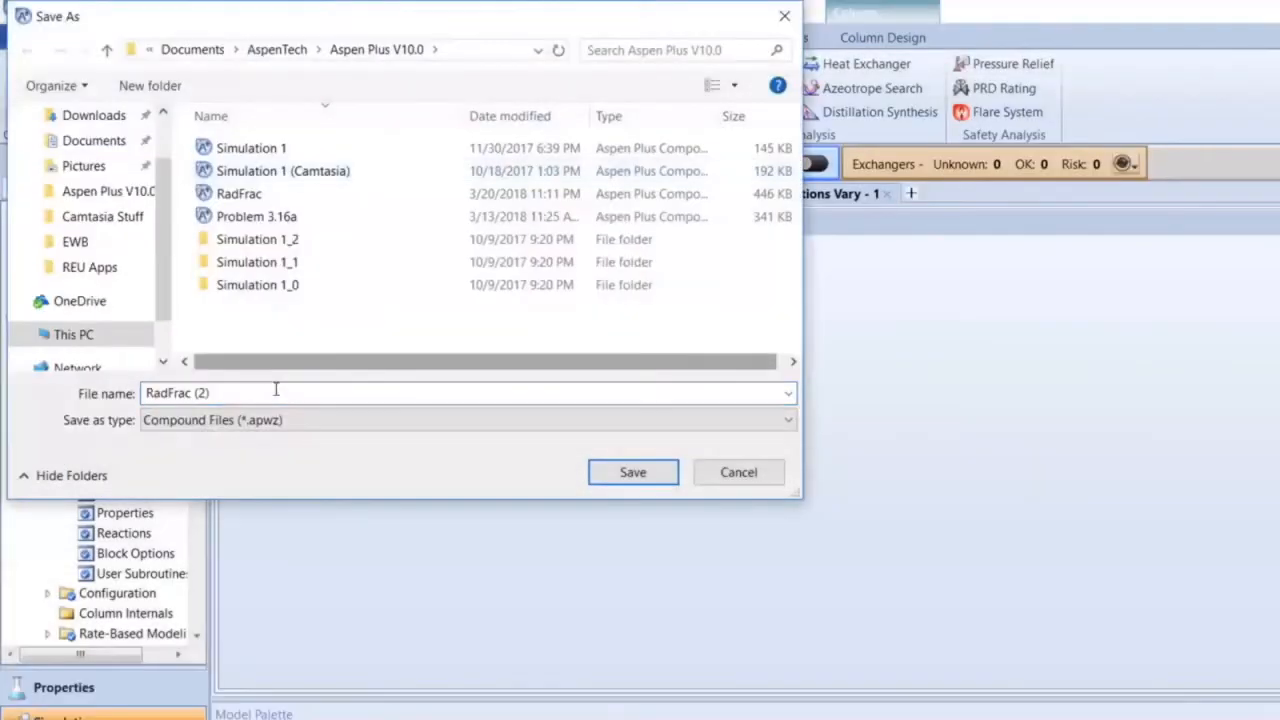
key("BackSpace")
key("BackSpace")
key("BackSpace")
key("BackSpace")
key("BackSpace")
key("BackSpace")
key("BackSpace")
key("BackSpace")
type("Frac")
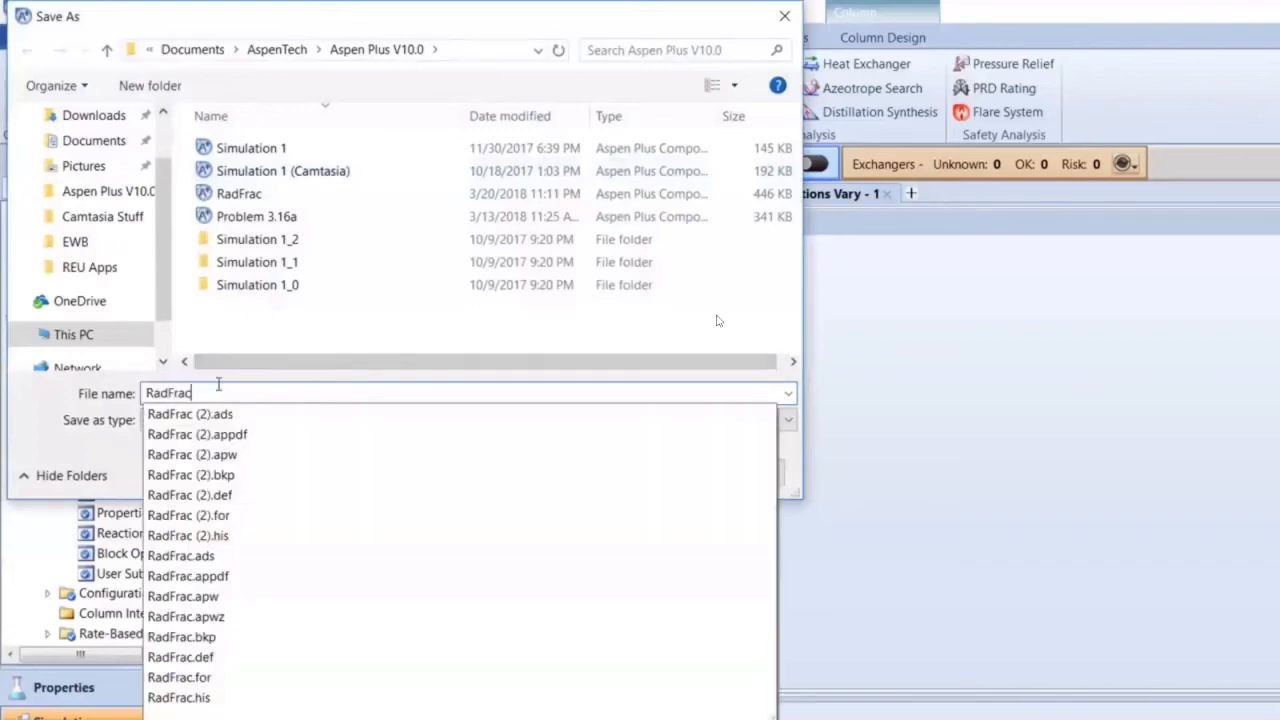
left_click(287, 337)
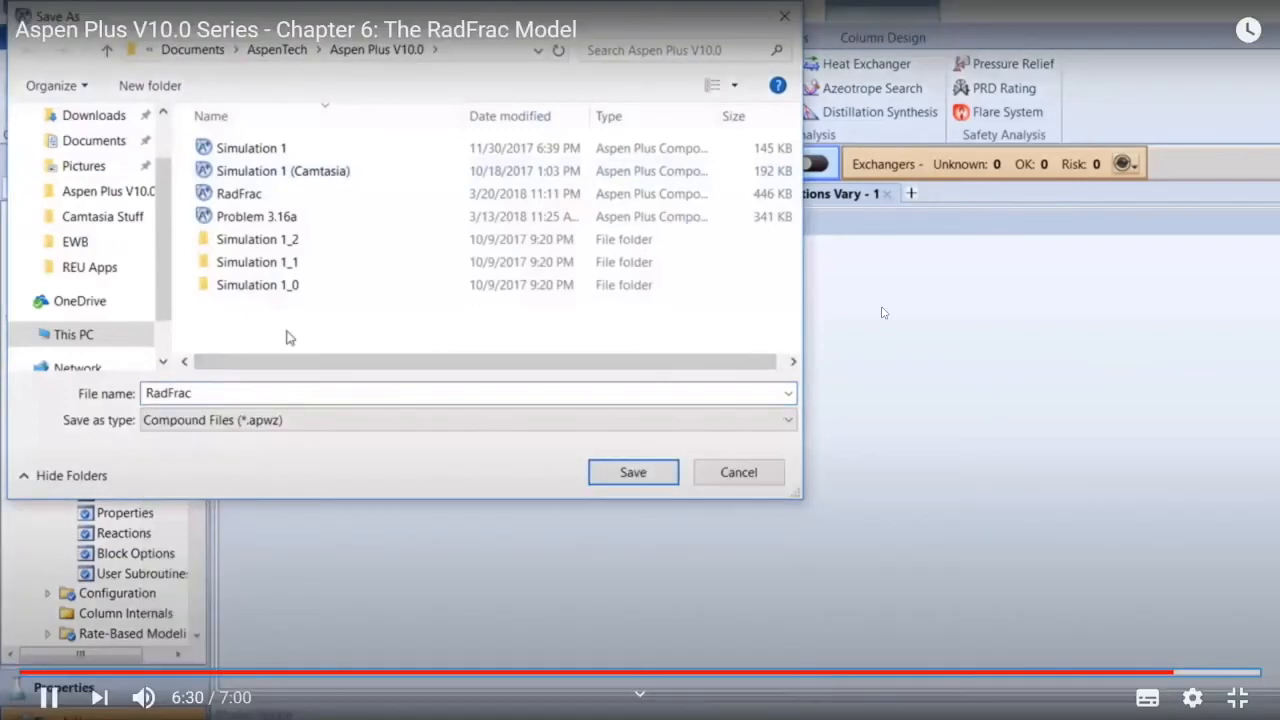
Step: Play through the Save As file type choices in the RadFrac tutorial, pause near 6:36 and exit full screen
left_click(318, 421)
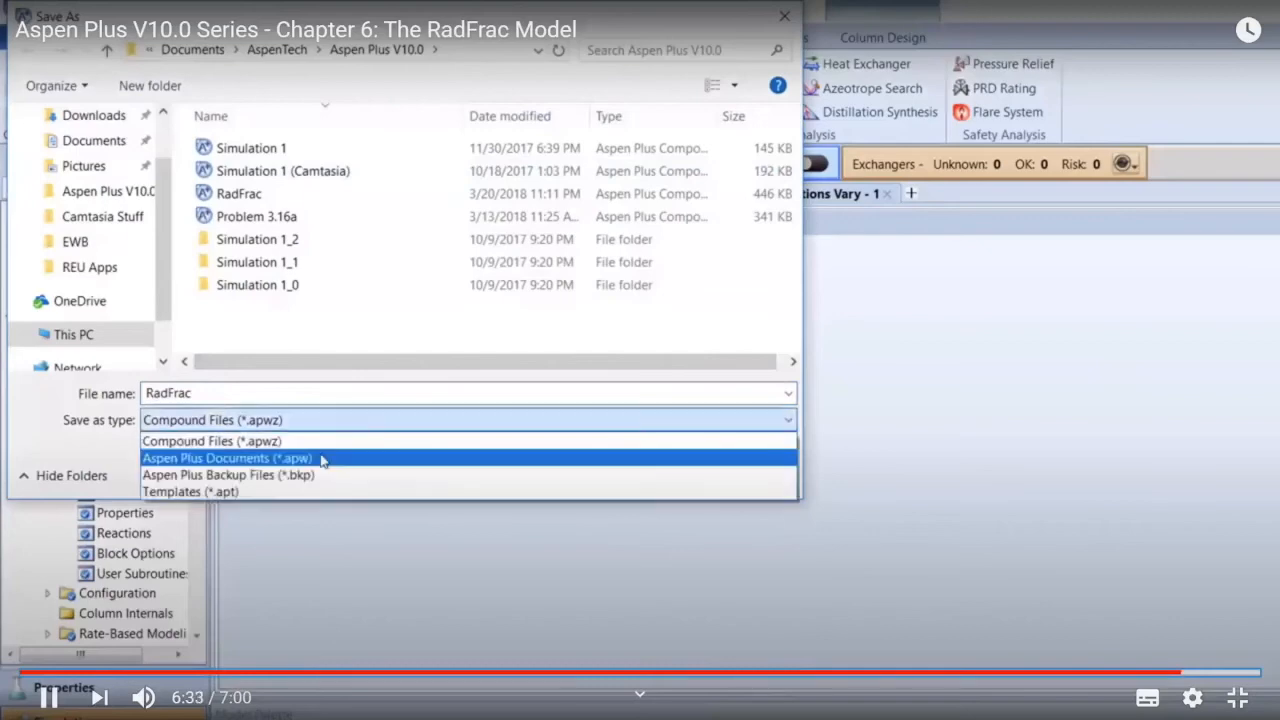
left_click(322, 458)
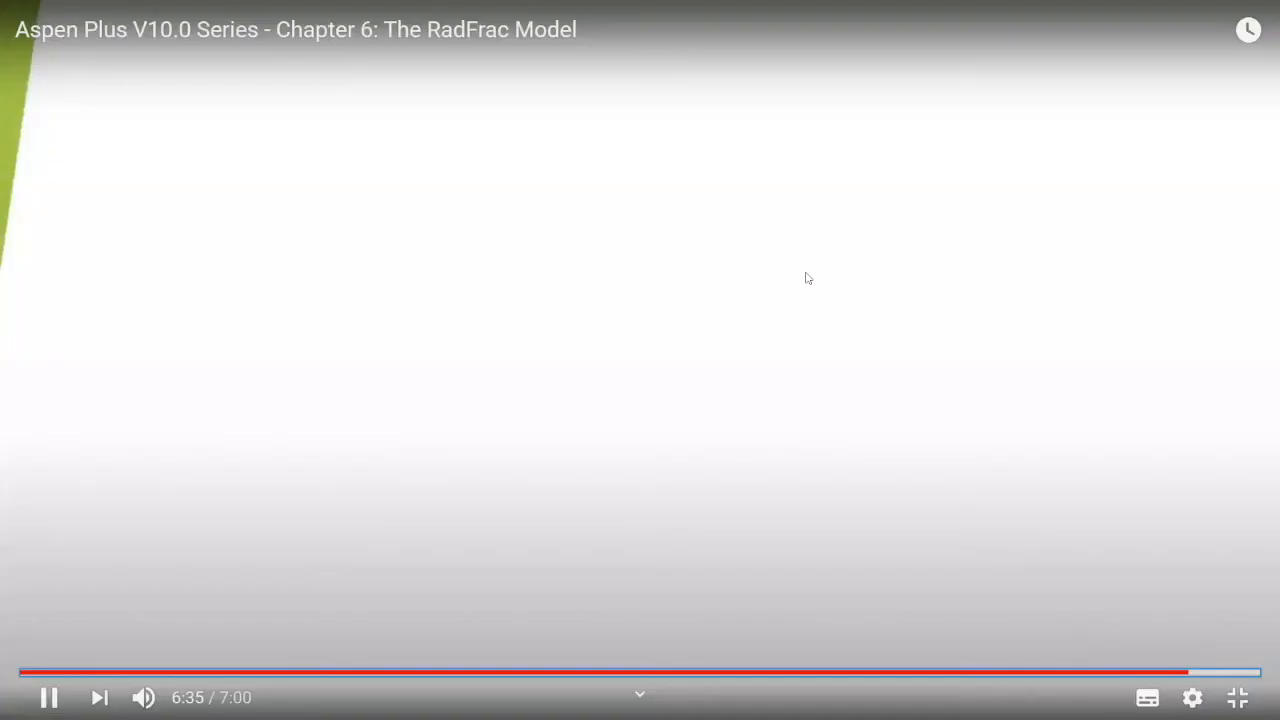
left_click(808, 278)
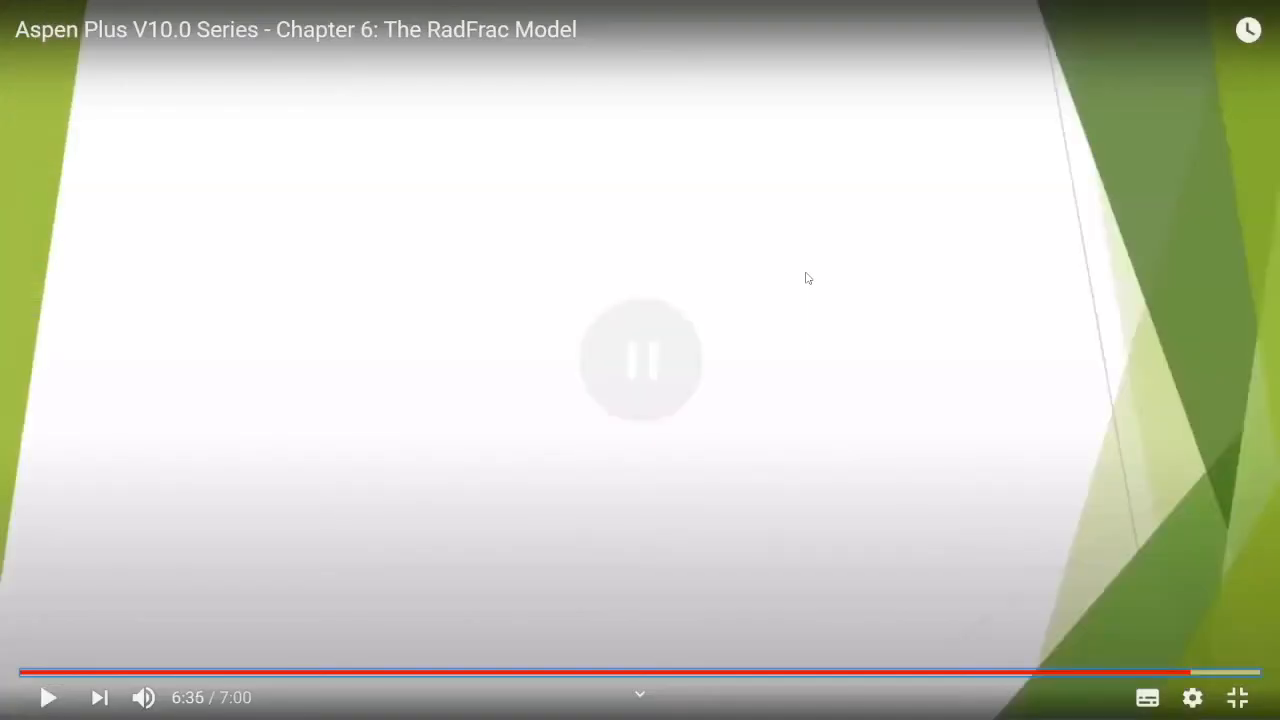
key("Escape")
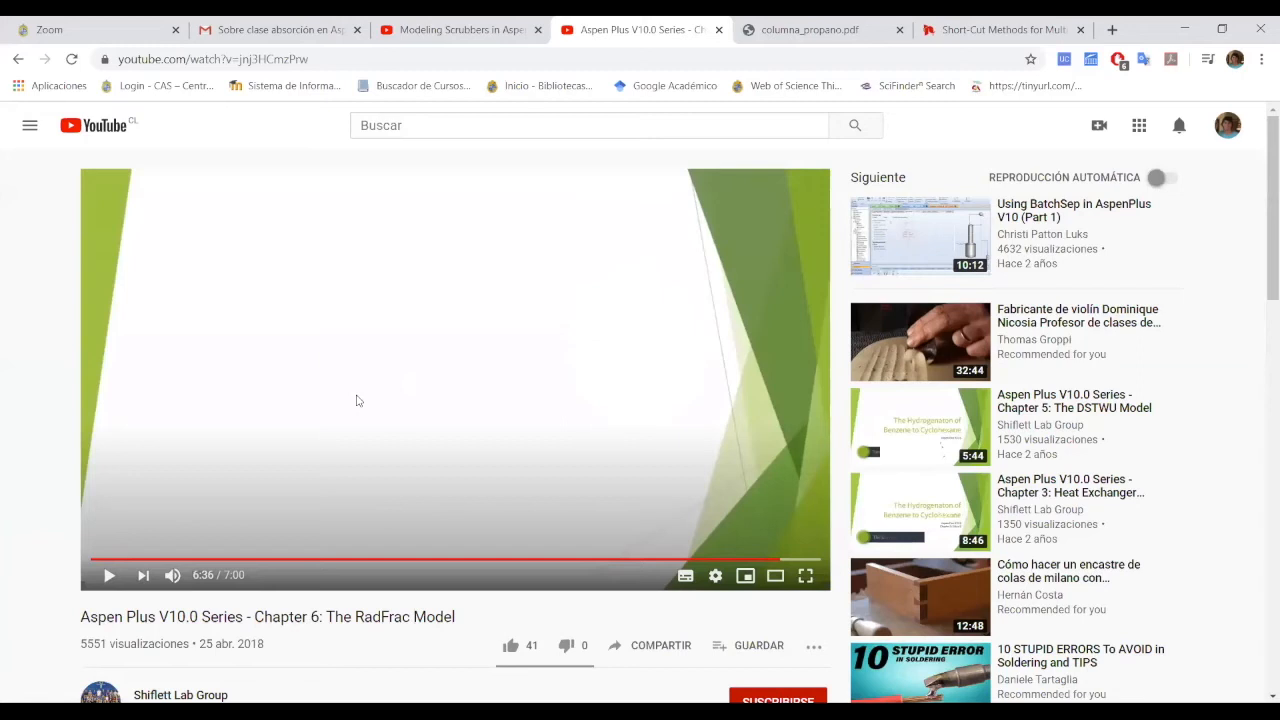
Step: Close the Short-Cut Methods browser tab and return to the top of the RadFrac video page
left_click(1080, 30)
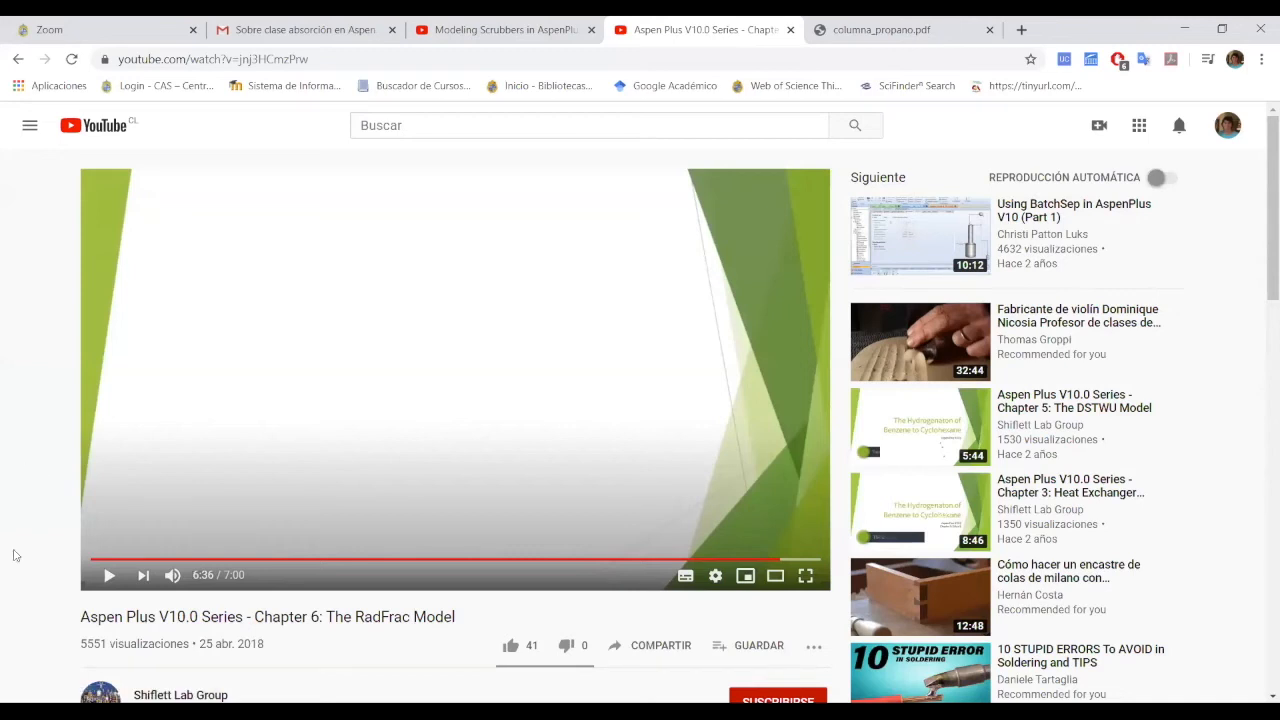
scroll(14, 555, "down", 12)
scroll(340, 529, "up", 12)
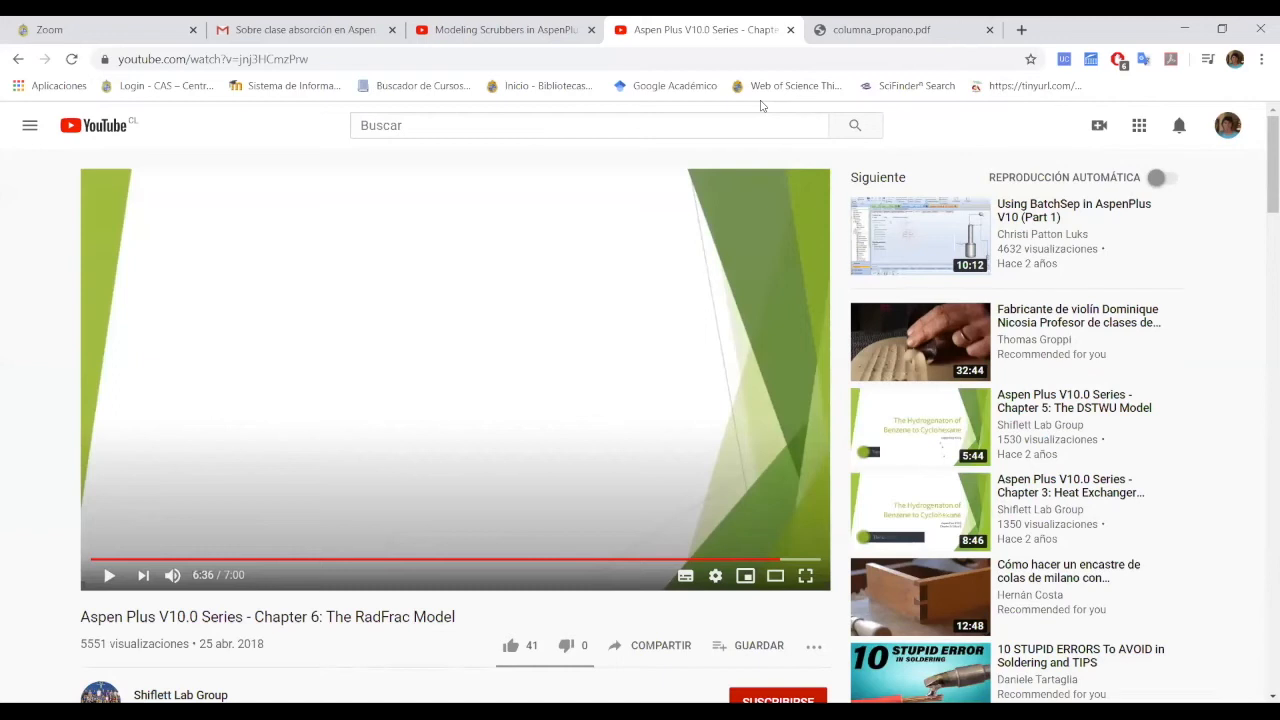
Step: Switch to the Modeling Scrubbers in AspenPlus using RADFRAC video and move its playback position to 1:21
left_click(460, 40)
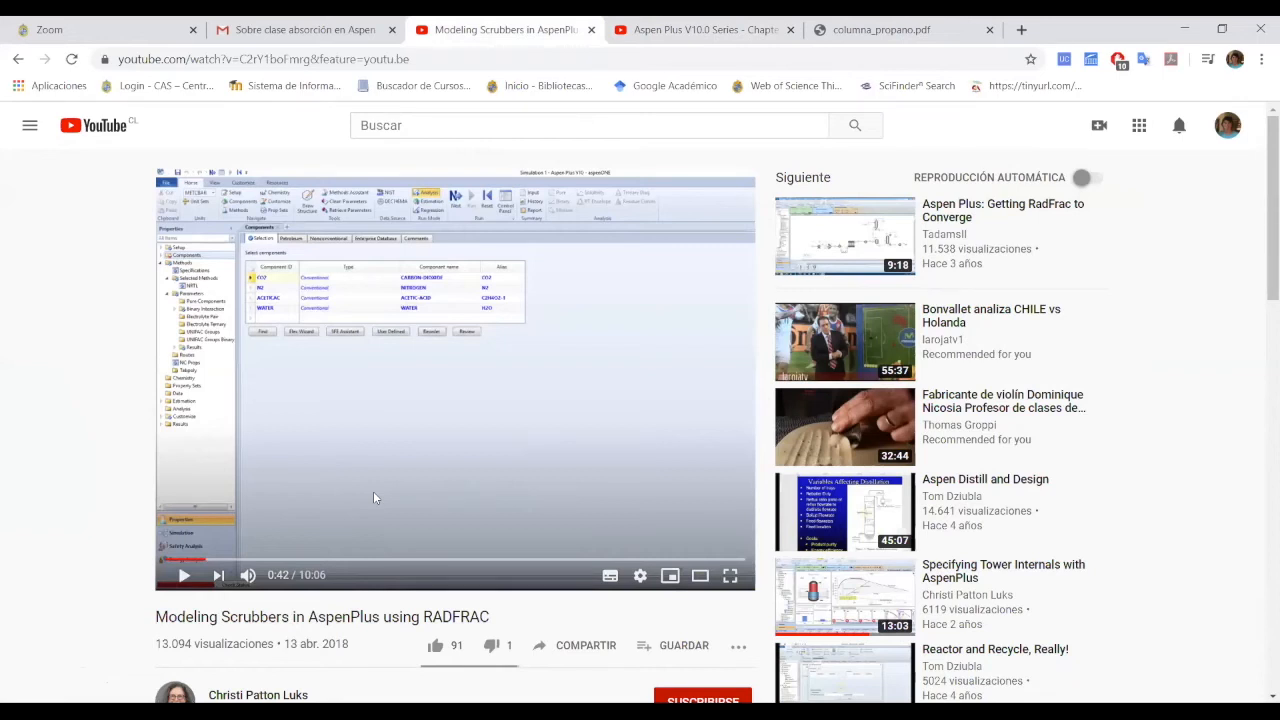
left_click(185, 561)
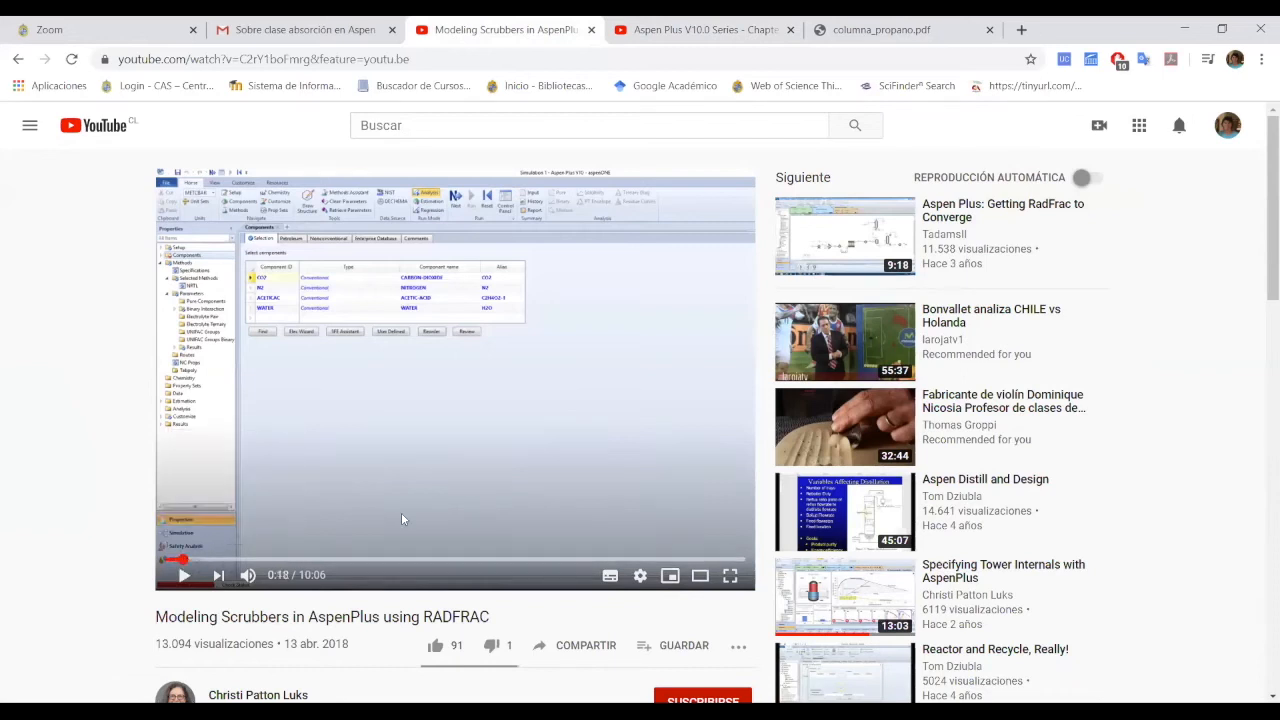
left_click(206, 559)
left_click(244, 560)
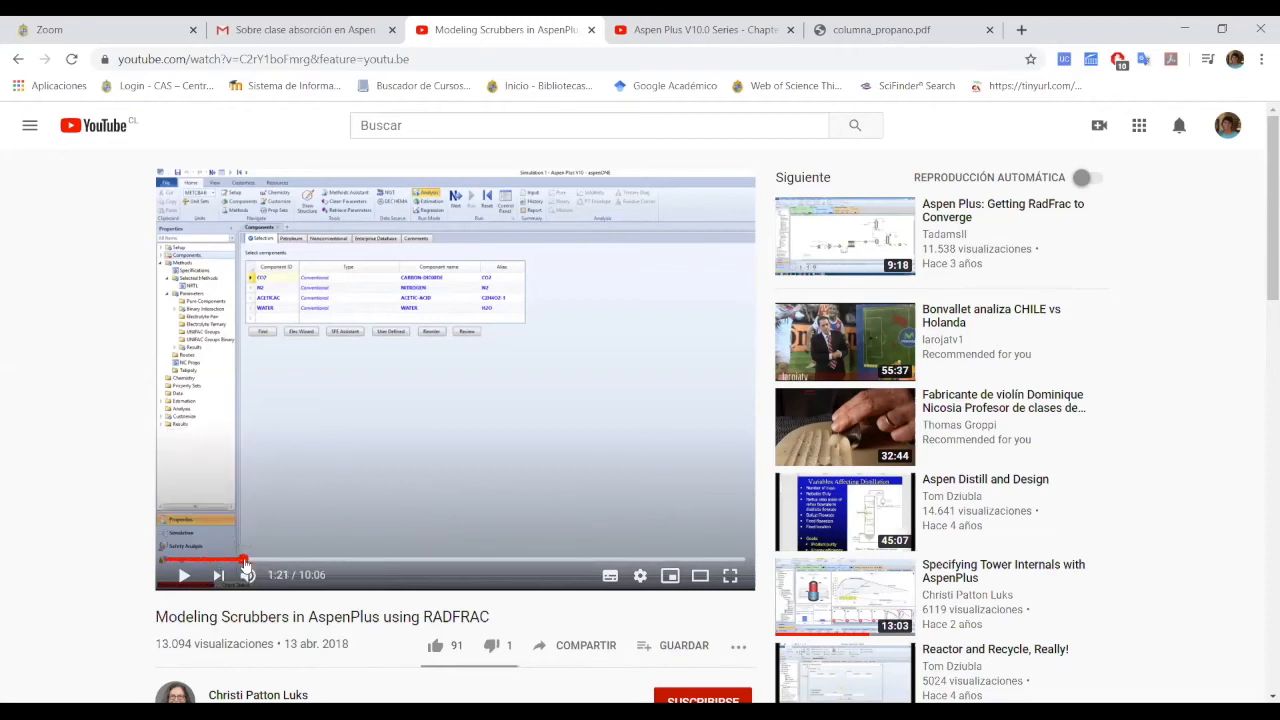
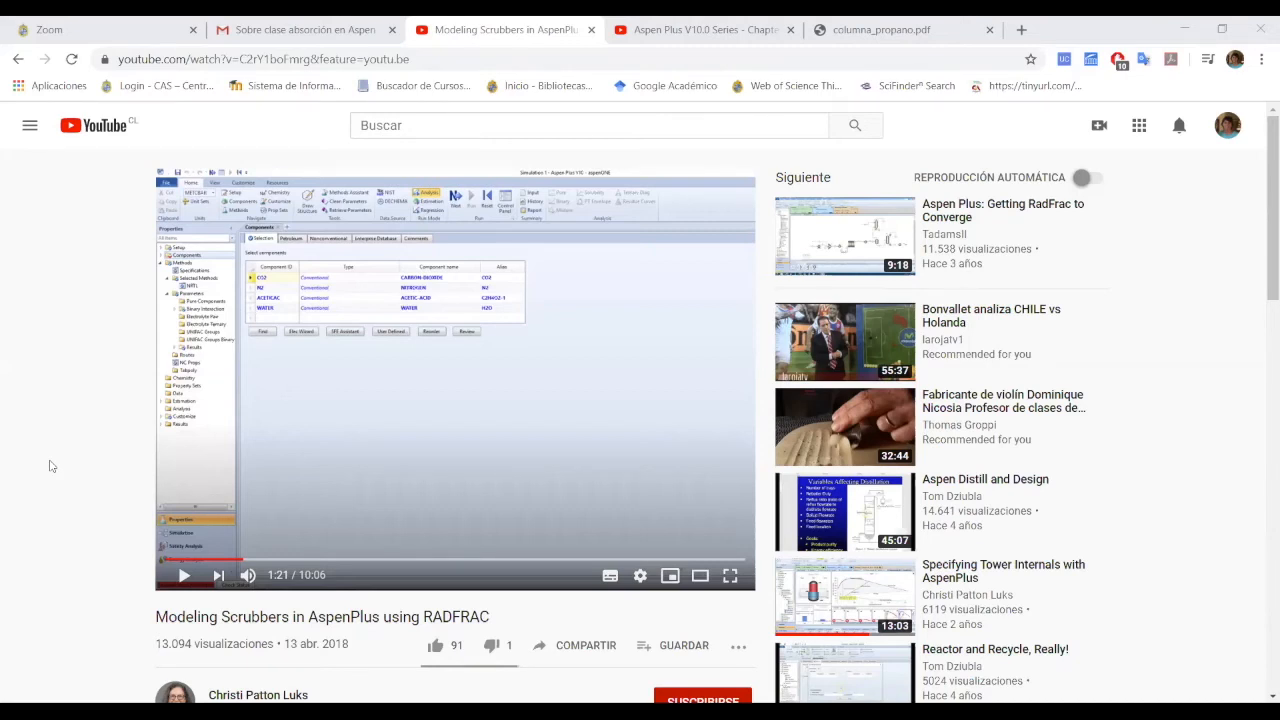
Step: Skip the scrubber video to the column configuration at 6:38 and on to the pressure specifications at 7:21
left_click(492, 567)
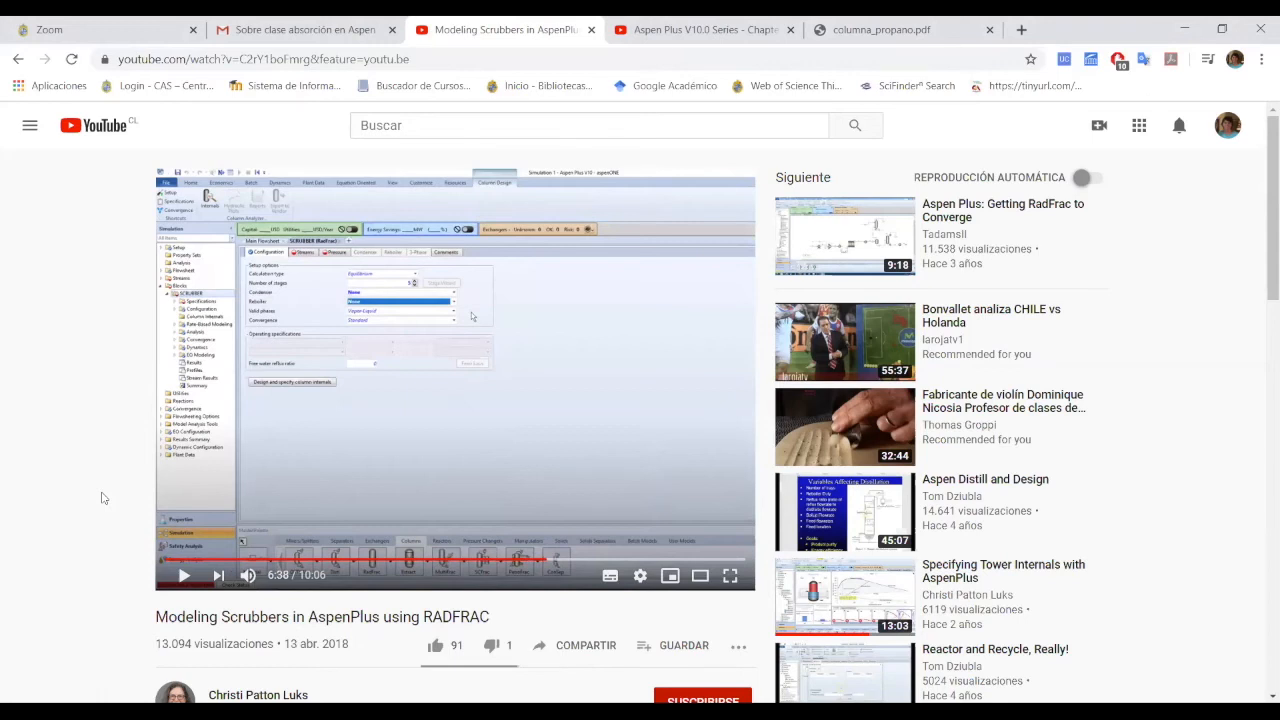
left_click(589, 560)
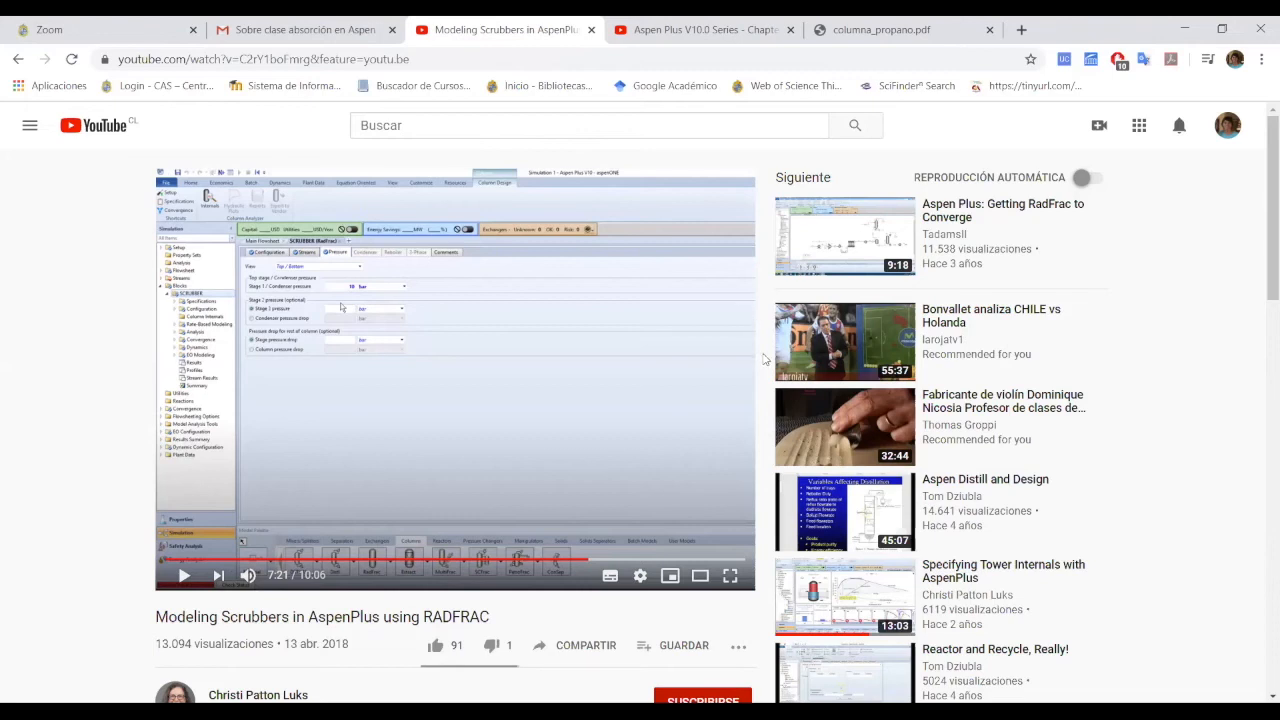
scroll(763, 358, "down", 5)
scroll(763, 358, "up", 5)
mouse_move(1262, 219)
left_mouse_down()
mouse_move(1262, 550)
mouse_move(1262, 213)
left_mouse_up()
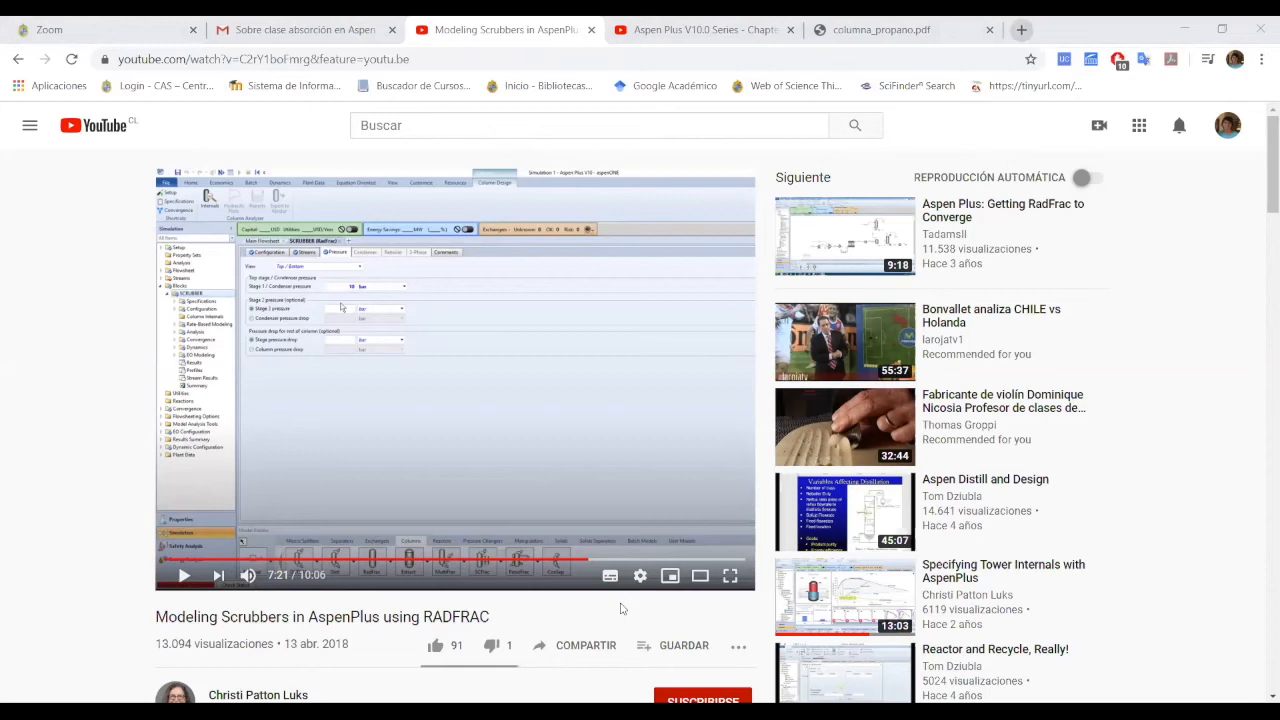
key("ctrl+t")
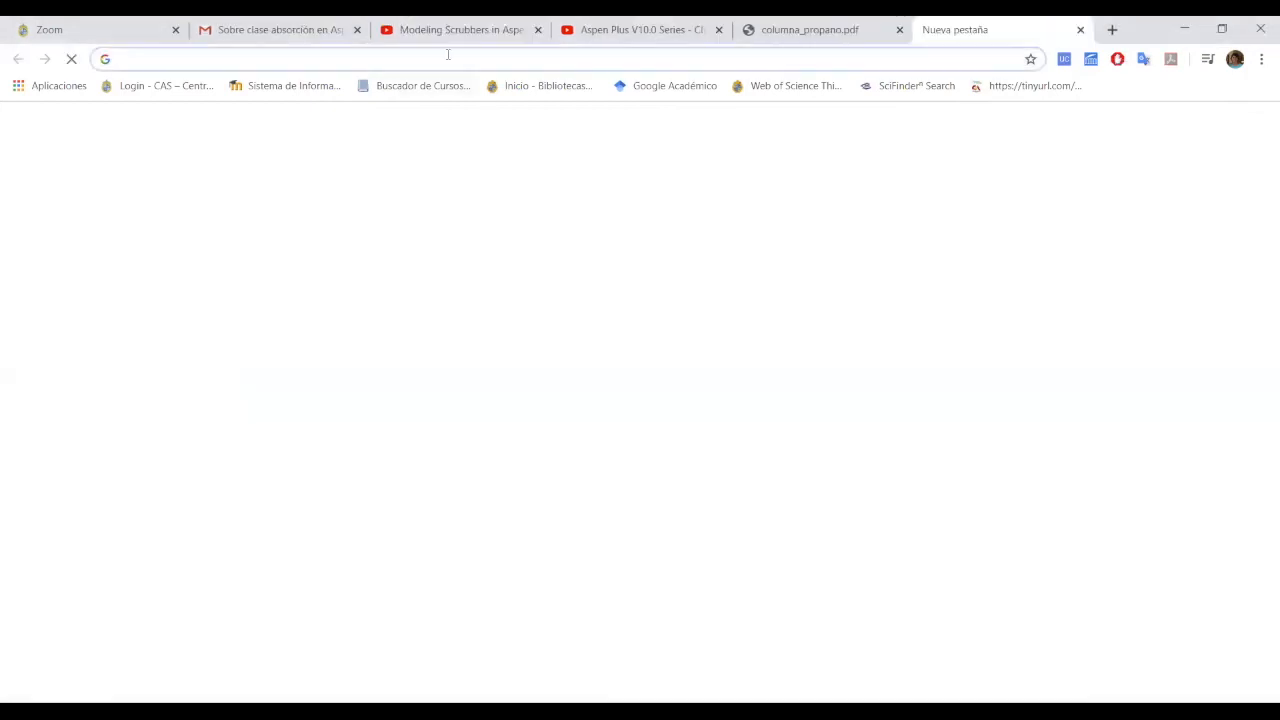
type("https://youtu.be/zRr6h7uo-WU")
key("Return")
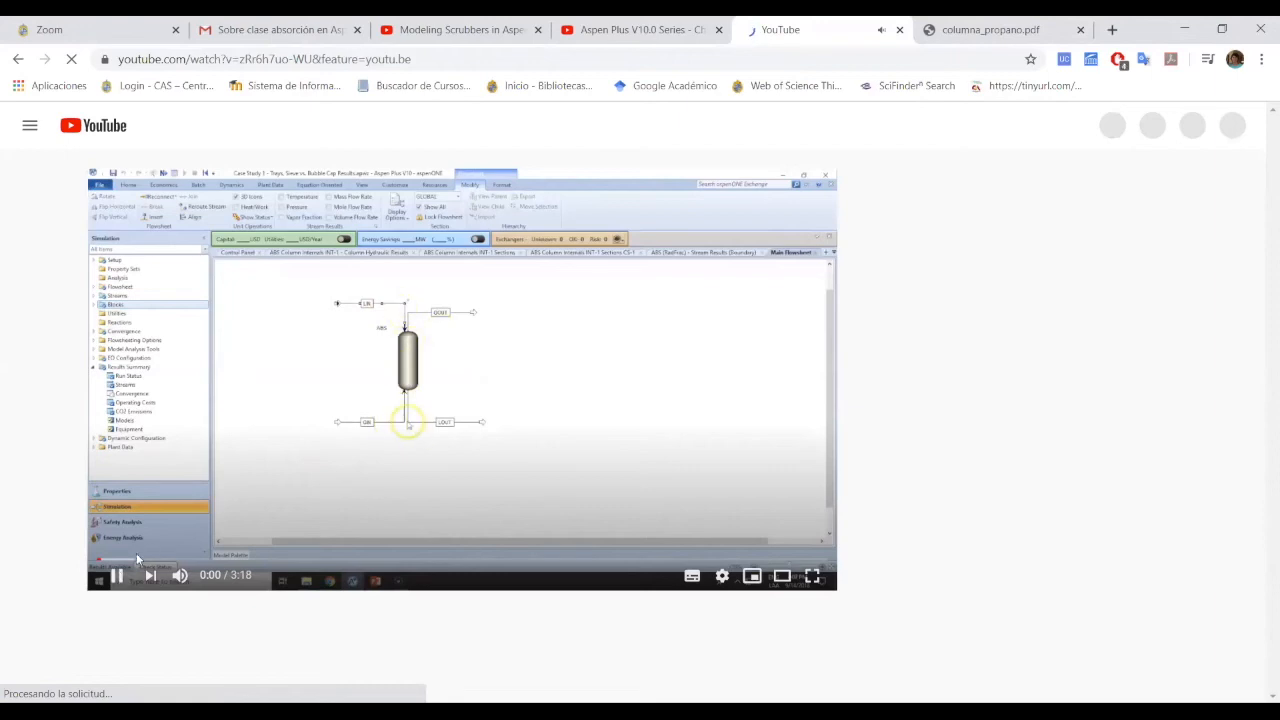
scroll(136, 553, "down", 2)
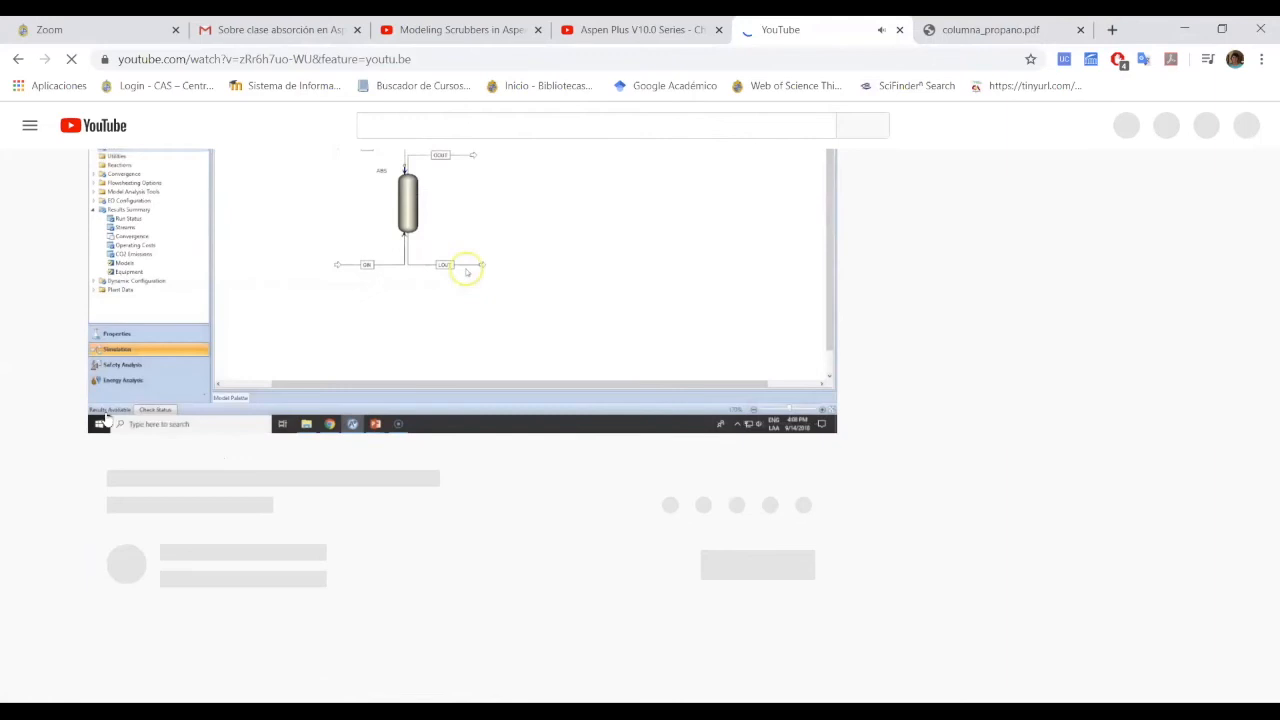
left_click(114, 420)
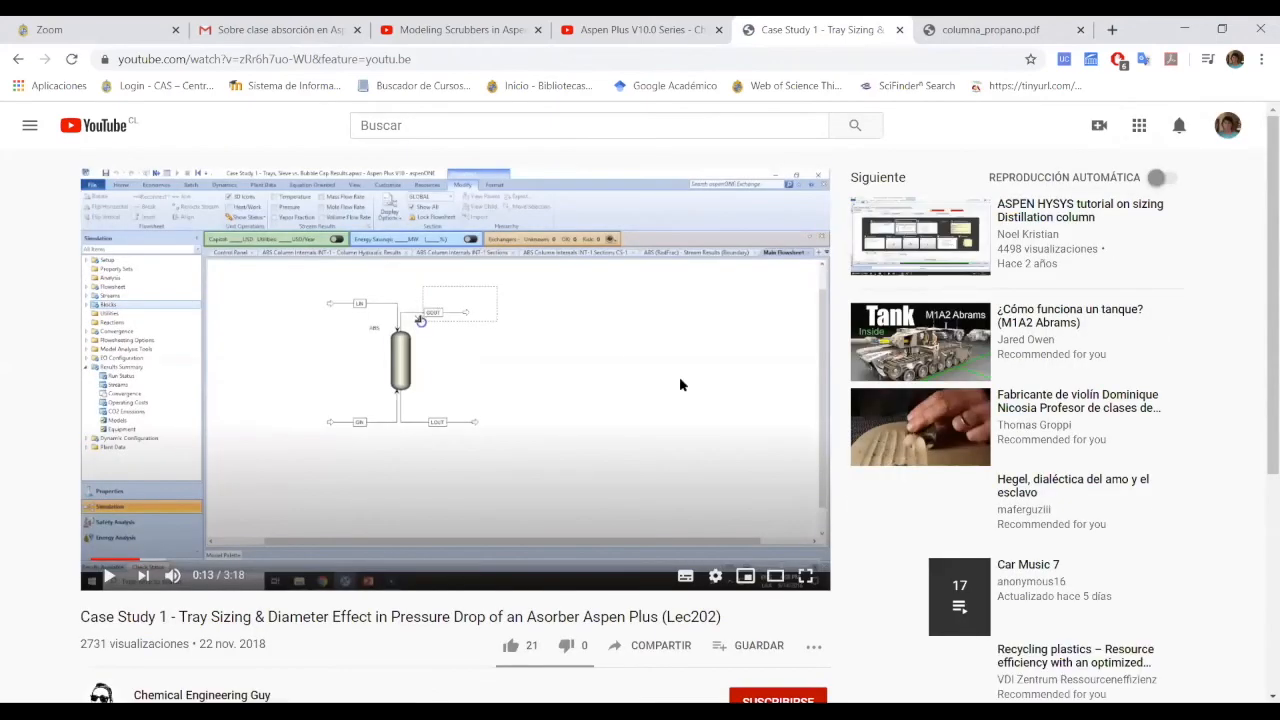
Step: Show the tray sizing video full screen and play to the INT-1 column internals, pausing at 0:15 and 0:26
left_click(806, 576)
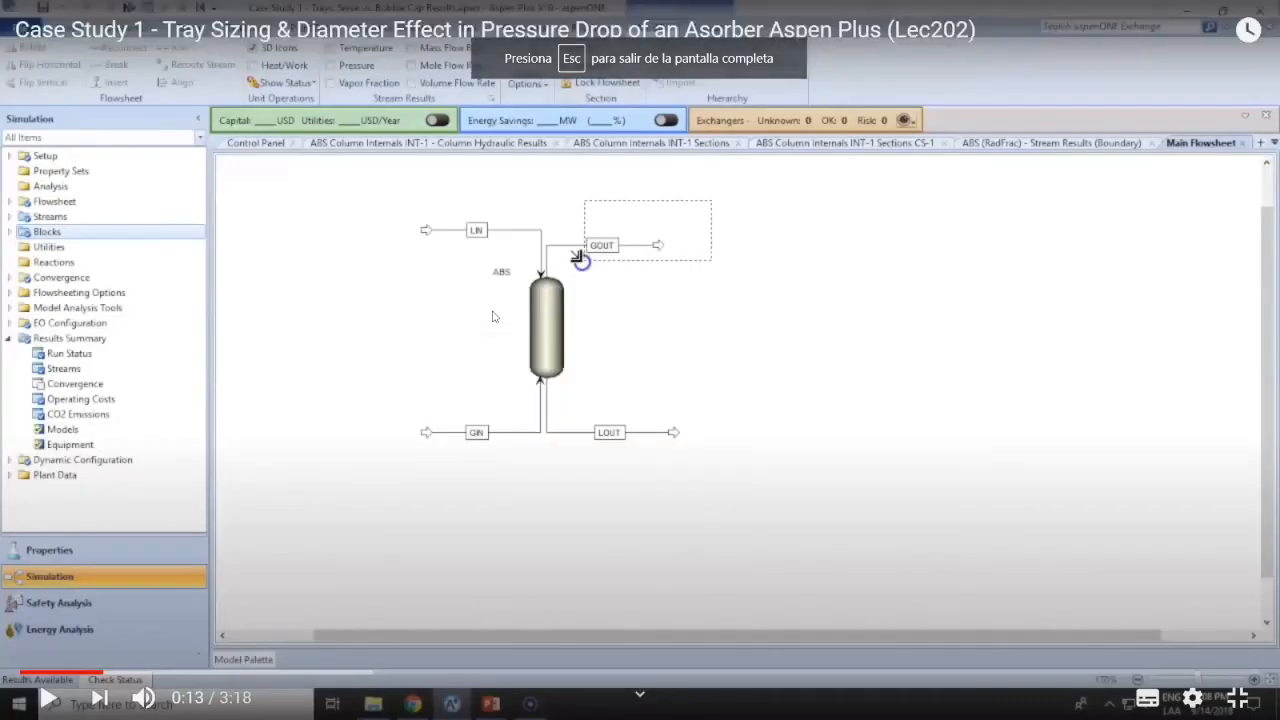
left_click(250, 394)
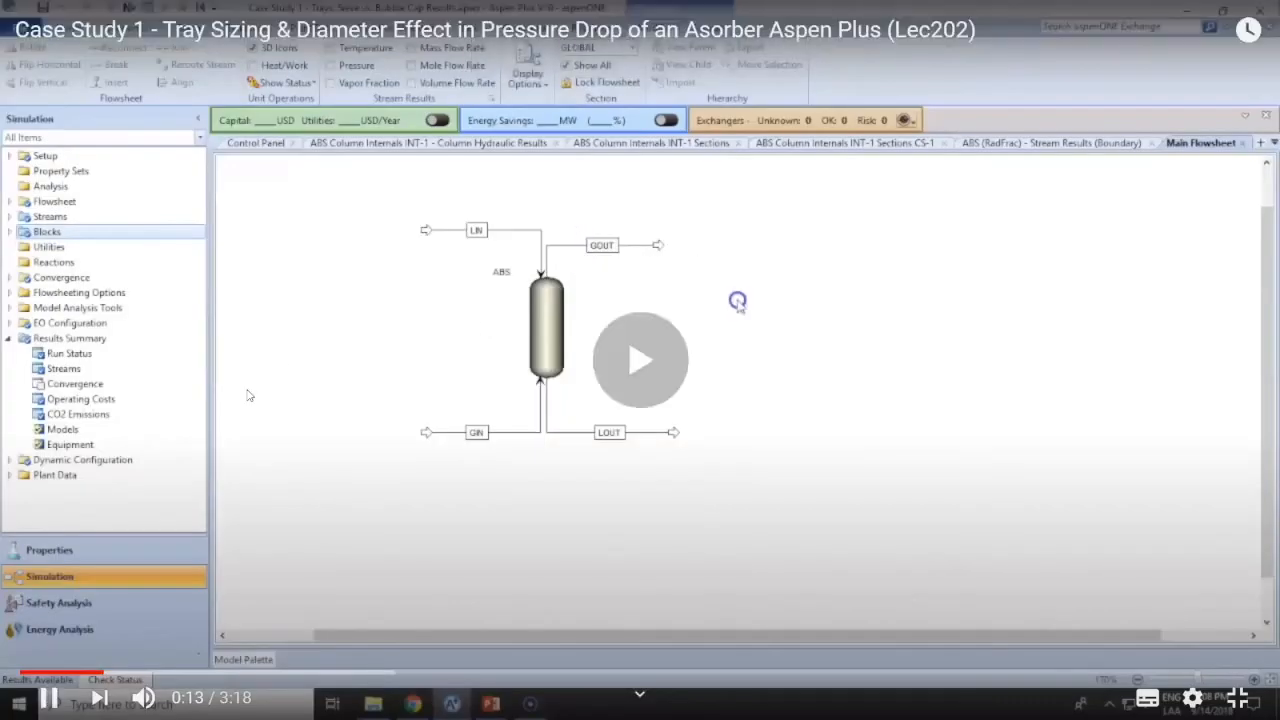
left_click(437, 357)
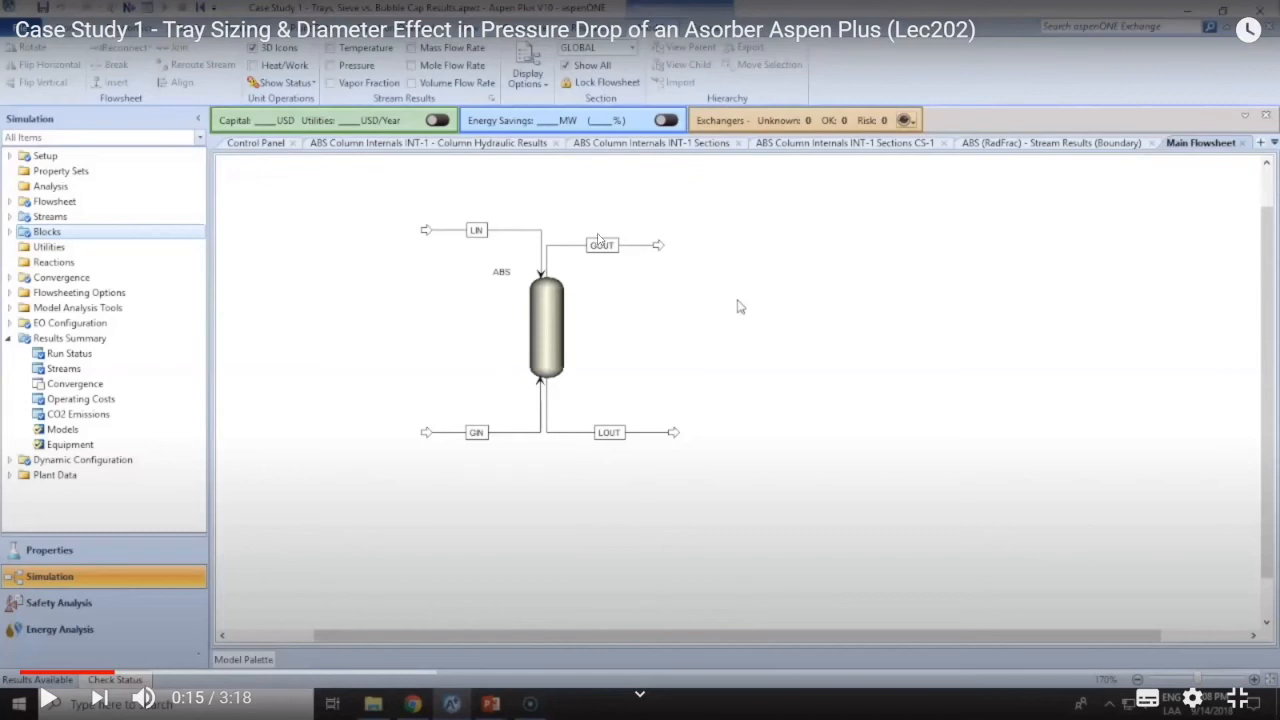
left_click(331, 419)
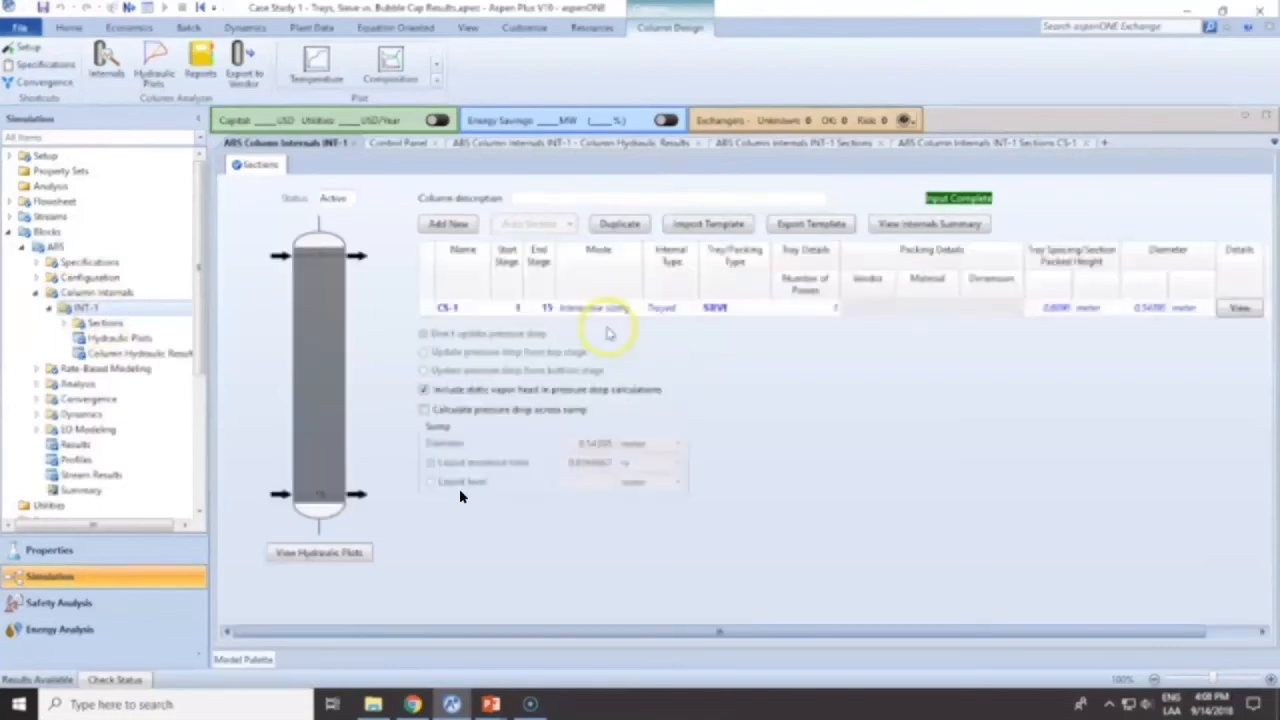
mouse_move(236, 351)
left_click(314, 378)
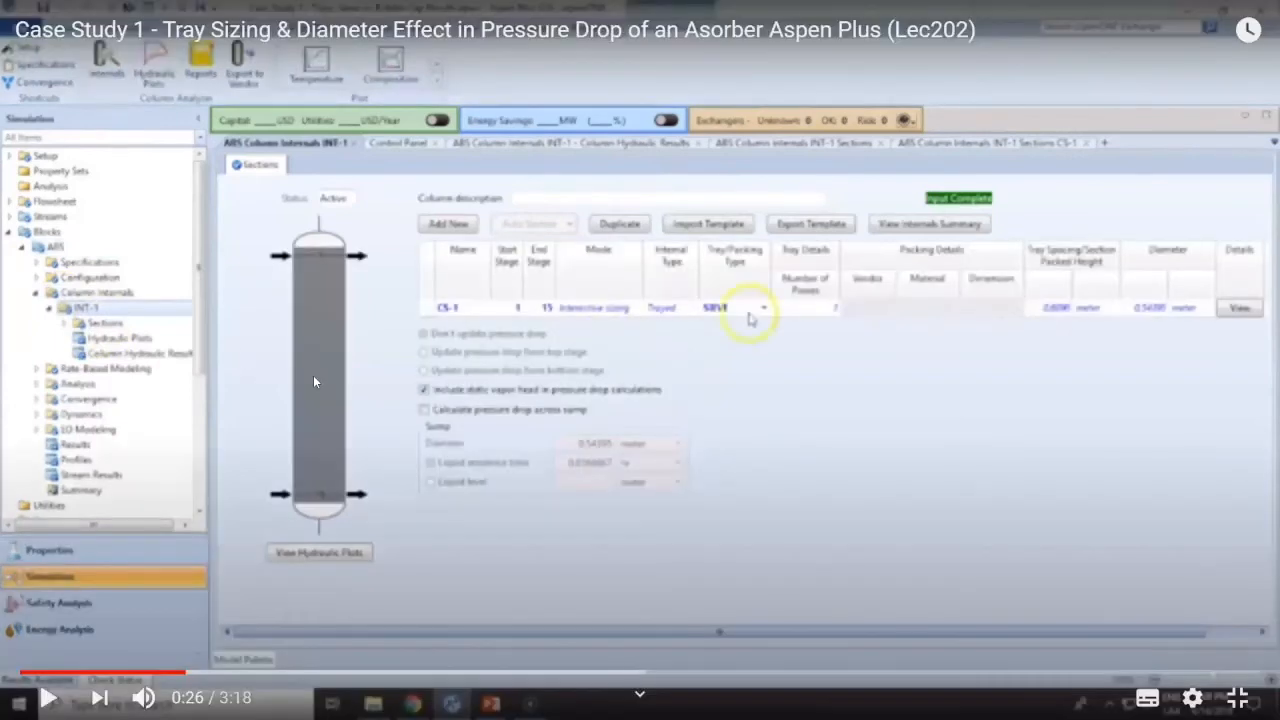
Step: Rewind to the ABS block configuration and play to 0:21, pausing at 0:20 before the column internals expand
left_click(136, 680)
key("space")
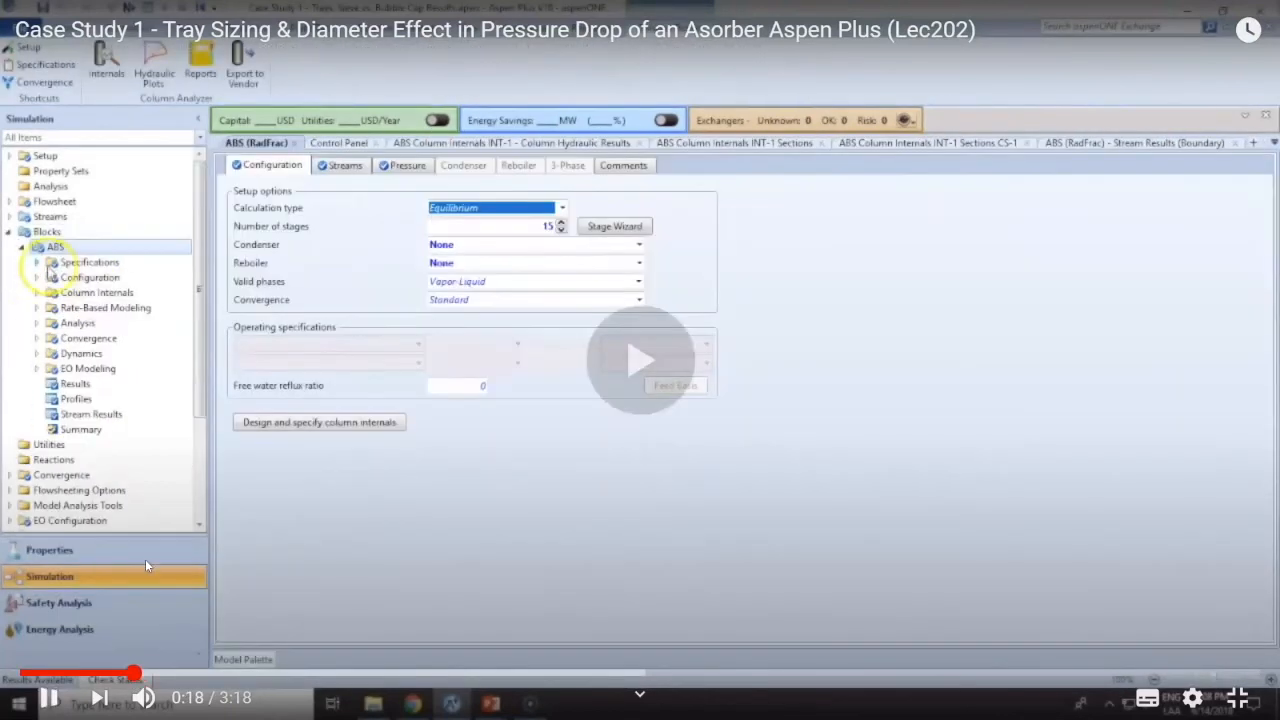
key("space")
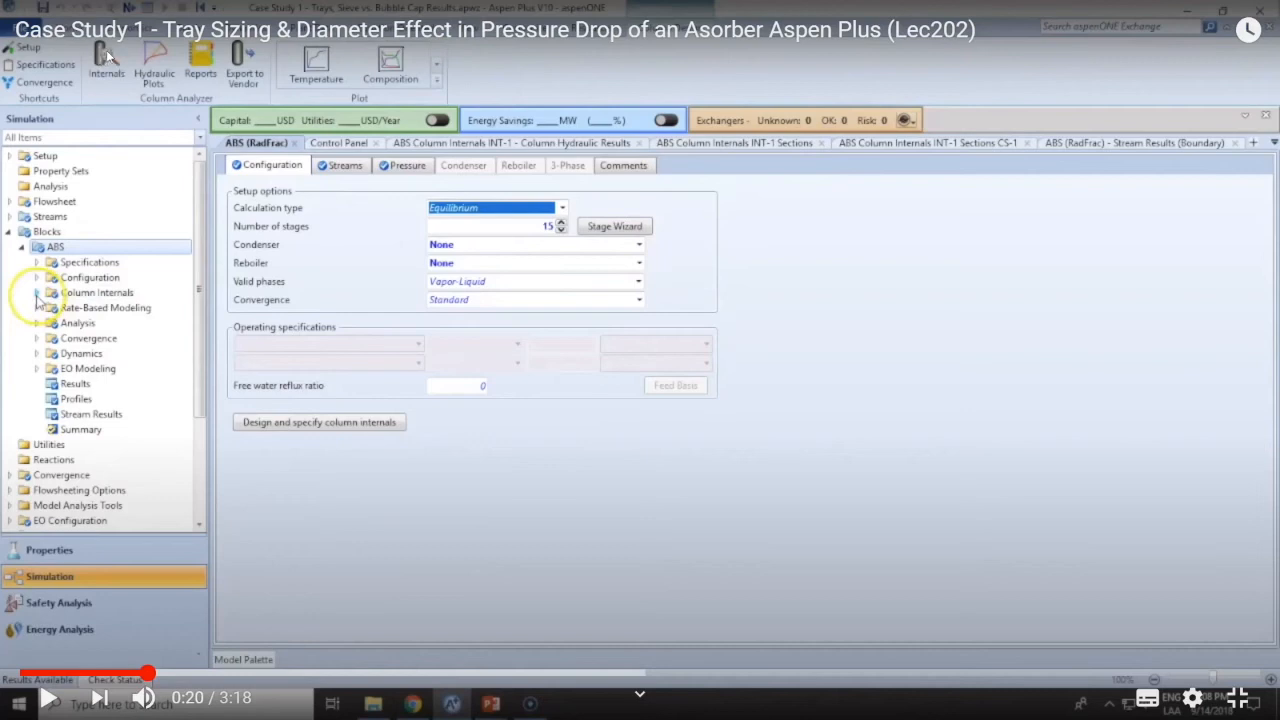
key("space")
left_click(120, 138)
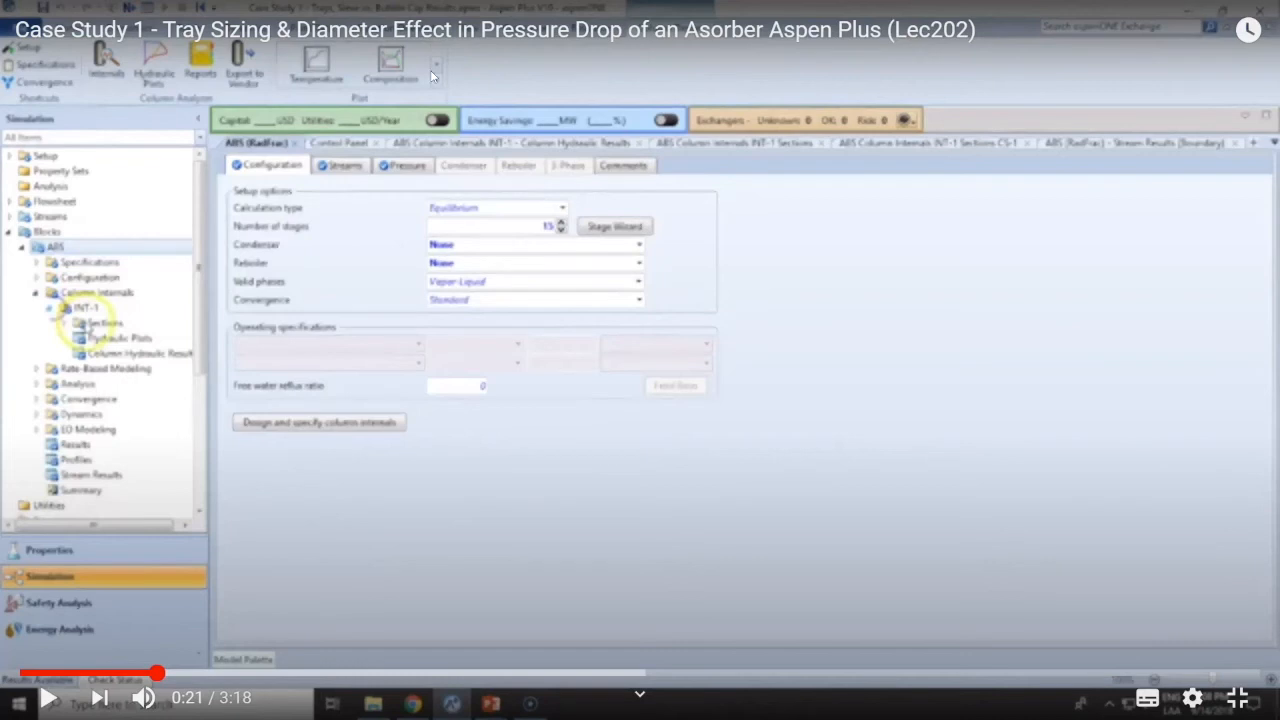
Step: Play from the expanded INT-1 branch to its sections table, pausing at 0:25 before resuming
left_click(328, 337)
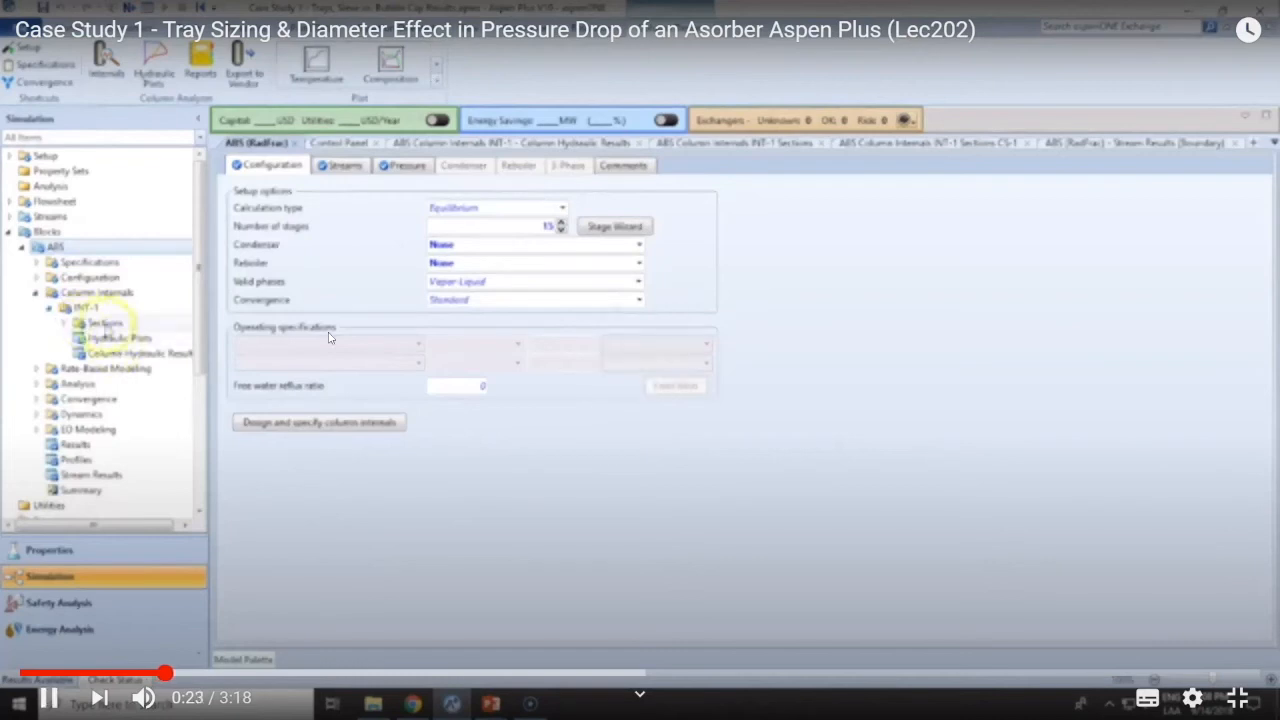
left_click(328, 337)
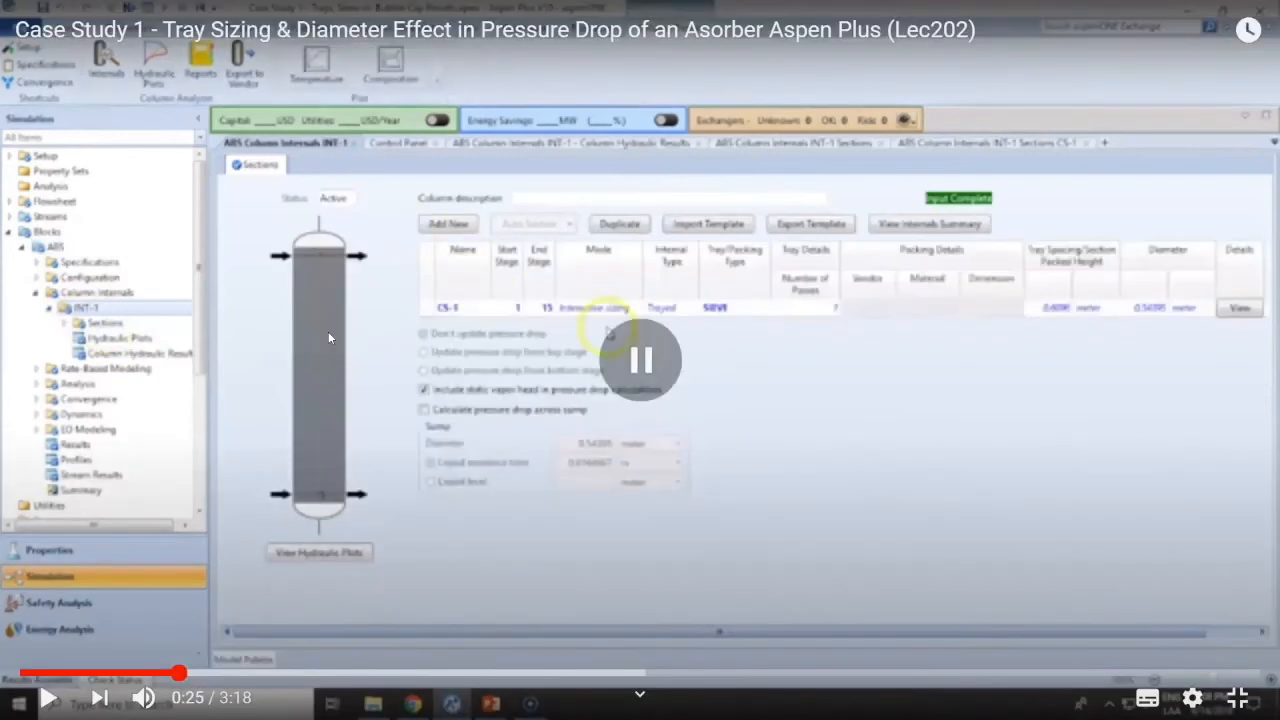
left_click(328, 337)
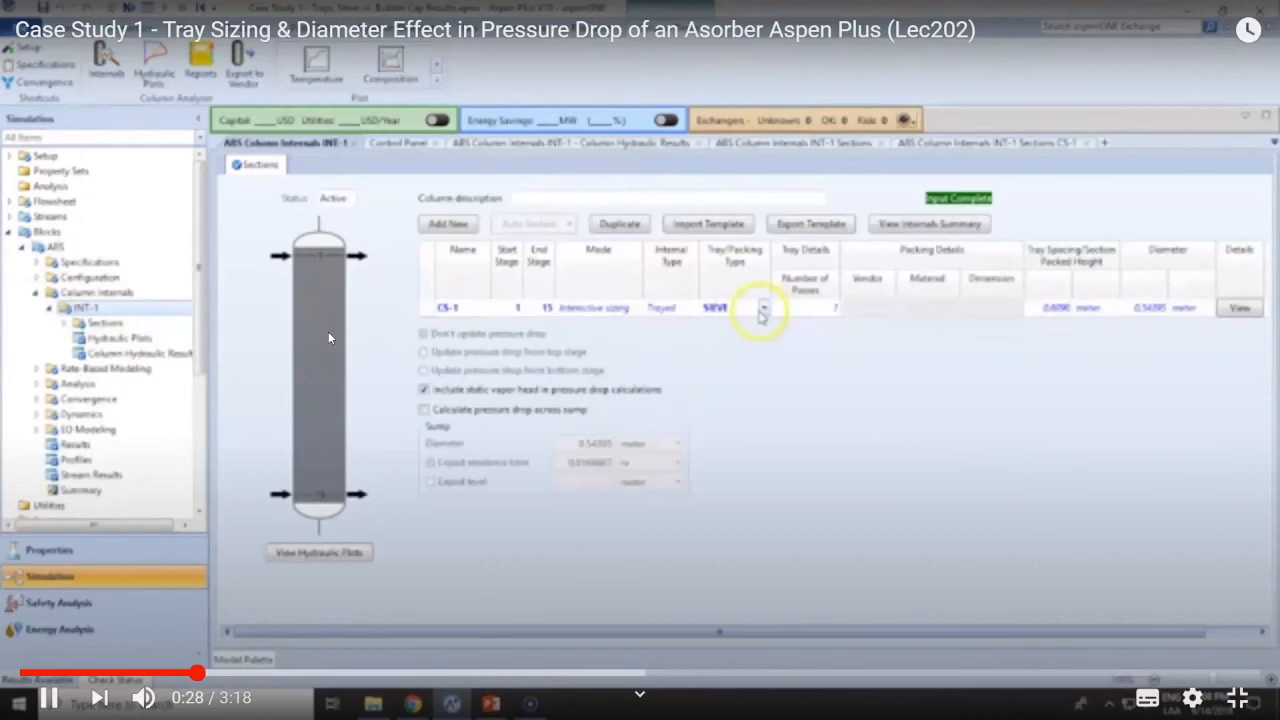
Step: Jump back to the start of the INT-1 sections table, then play and pause over the SIEVE tray type
key("Left")
left_click(328, 331)
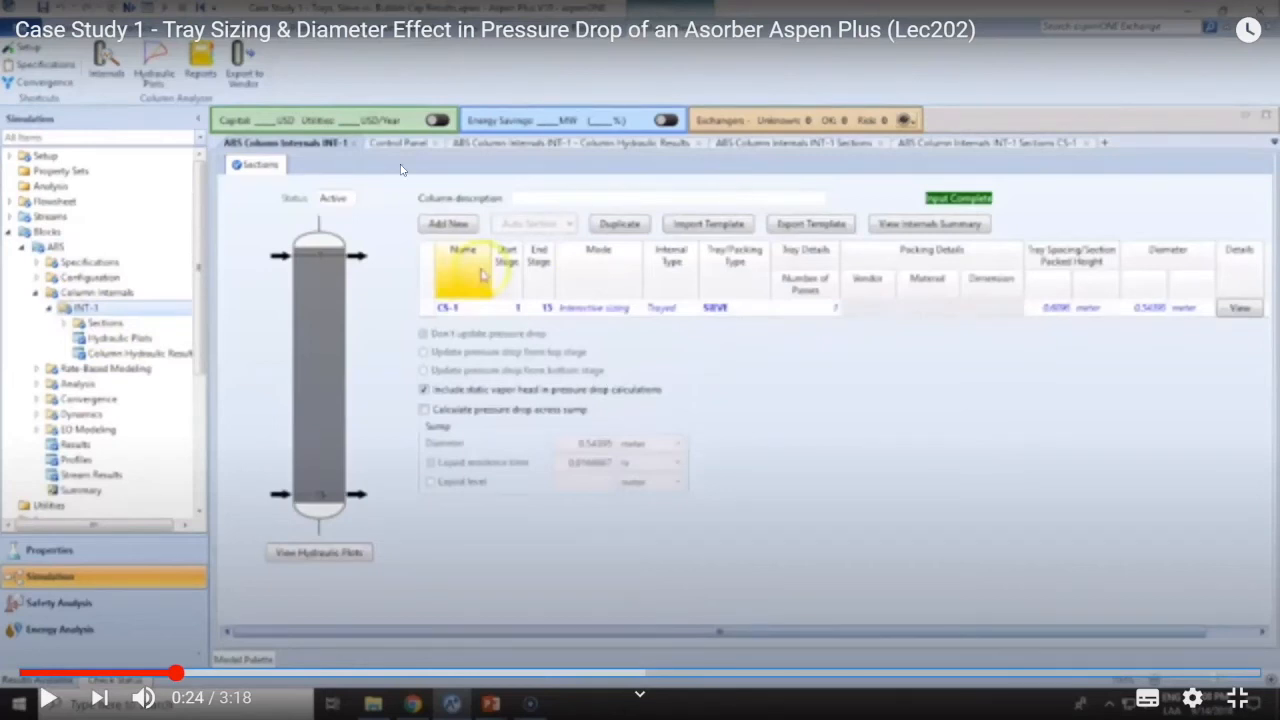
left_click(651, 411)
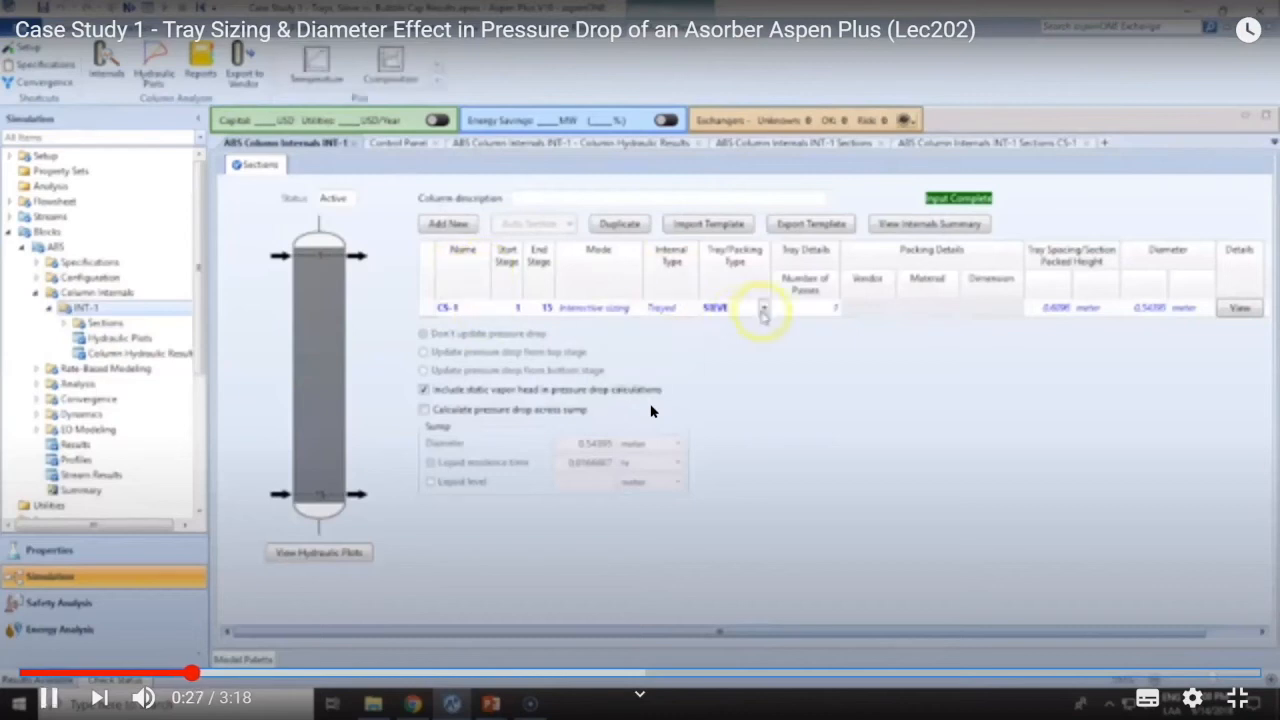
left_click(567, 348)
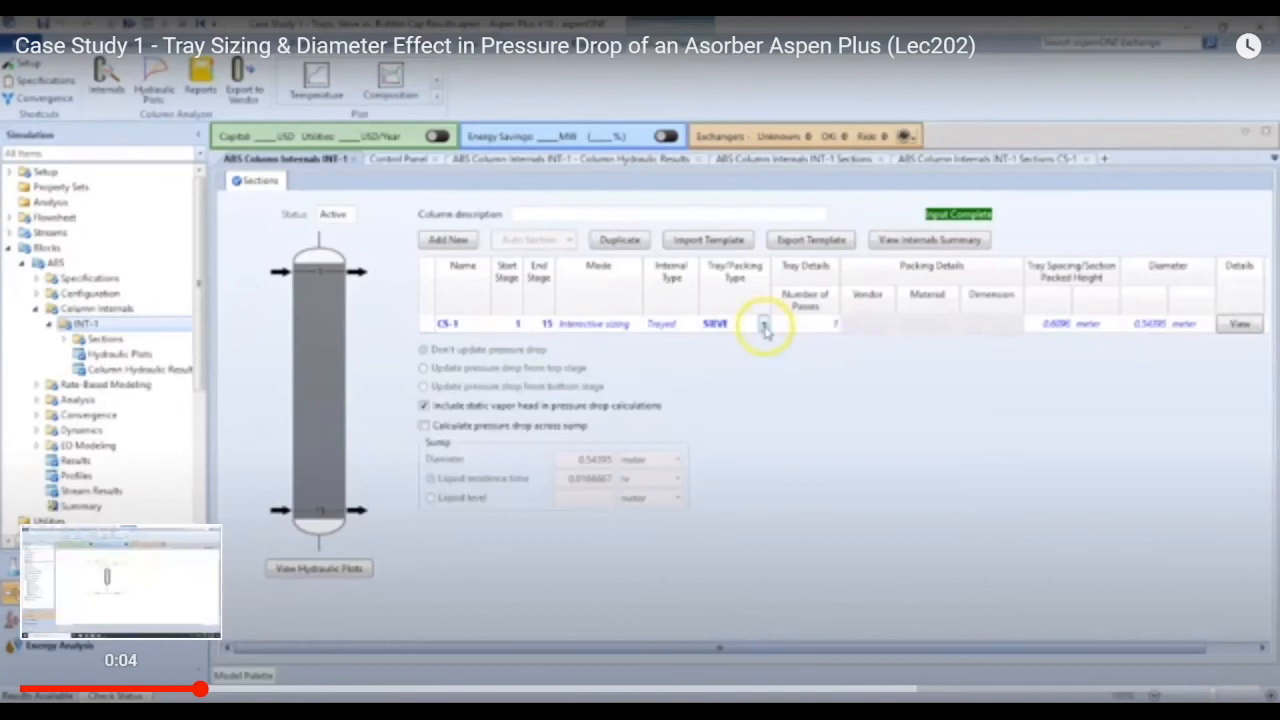
Step: Skip ahead to 0:33, step back through 0:29 to 0:24 and replay the tray type list
left_click(232, 688)
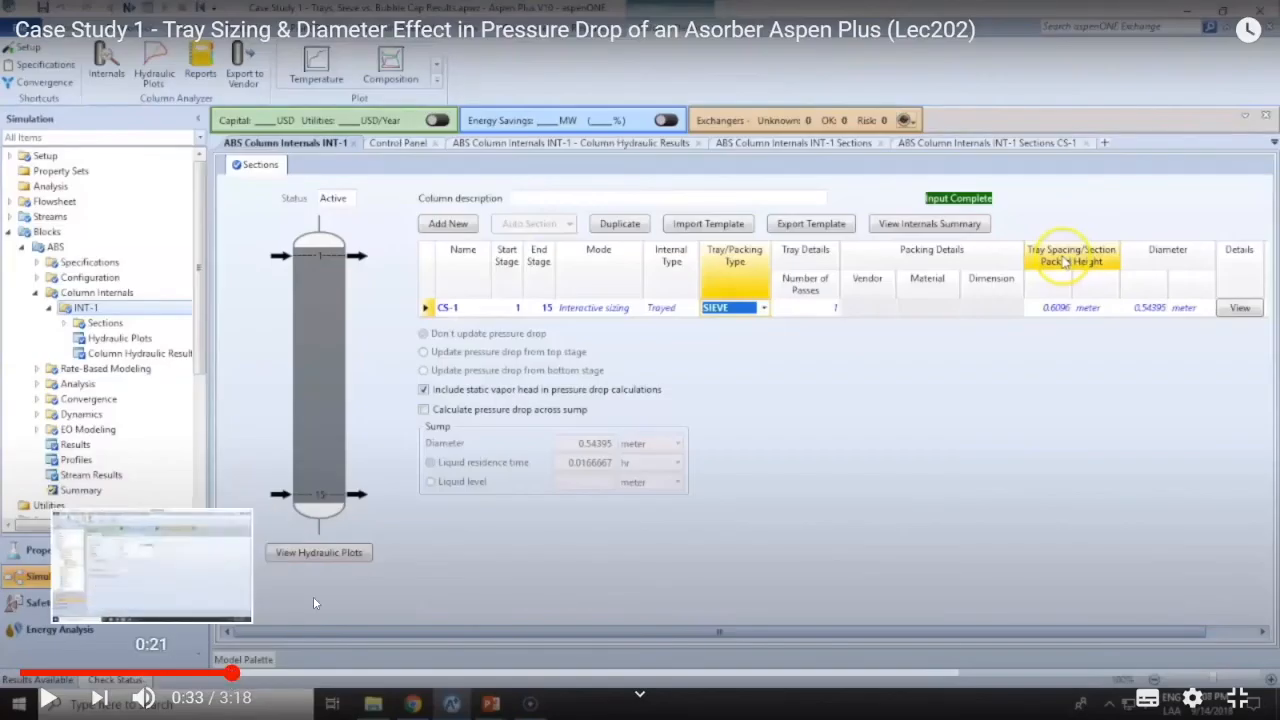
left_click(207, 673)
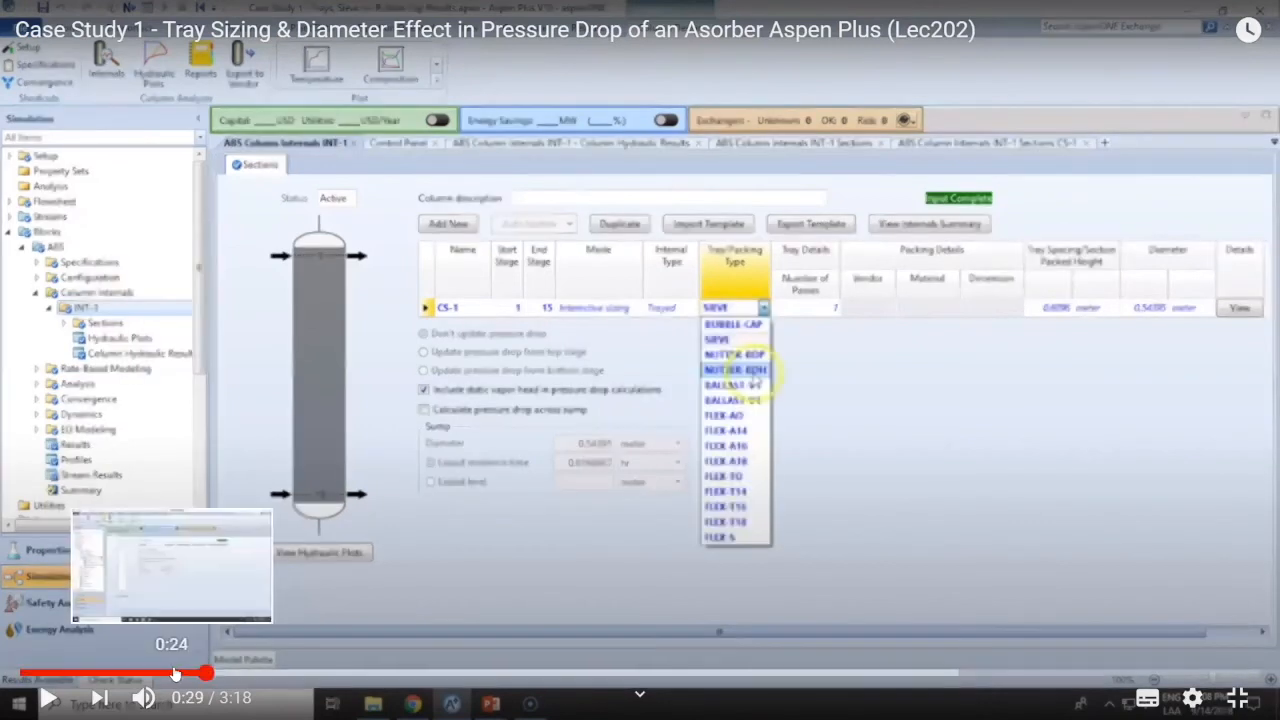
left_click(175, 673)
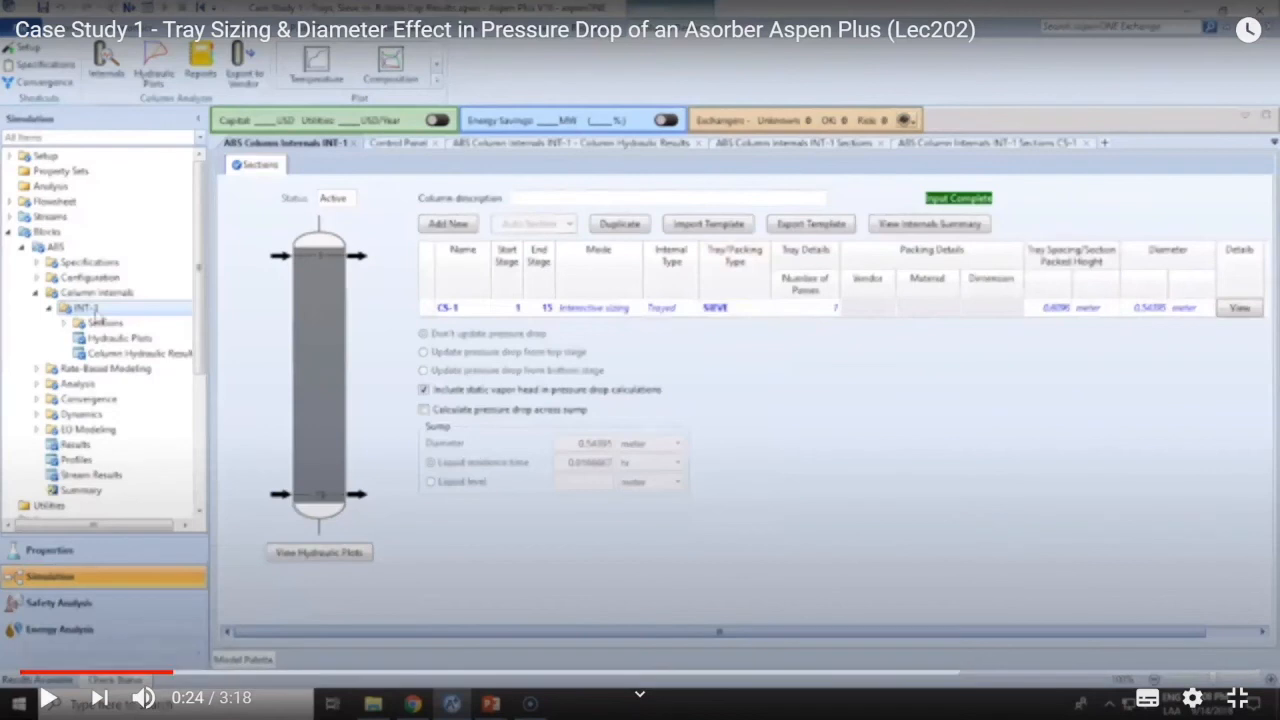
left_click(48, 697)
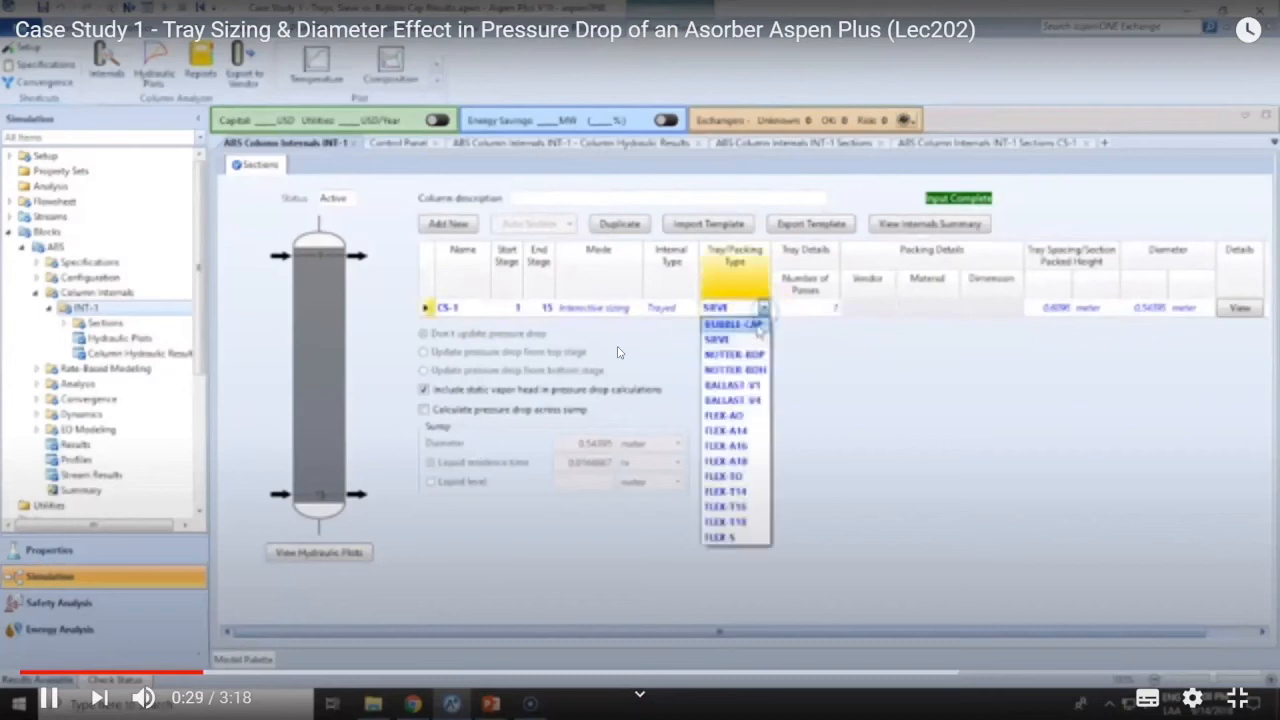
Step: Play the tray type and tray spacing explanation, pausing at 0:31 and 0:35 before resuming
left_click(664, 319)
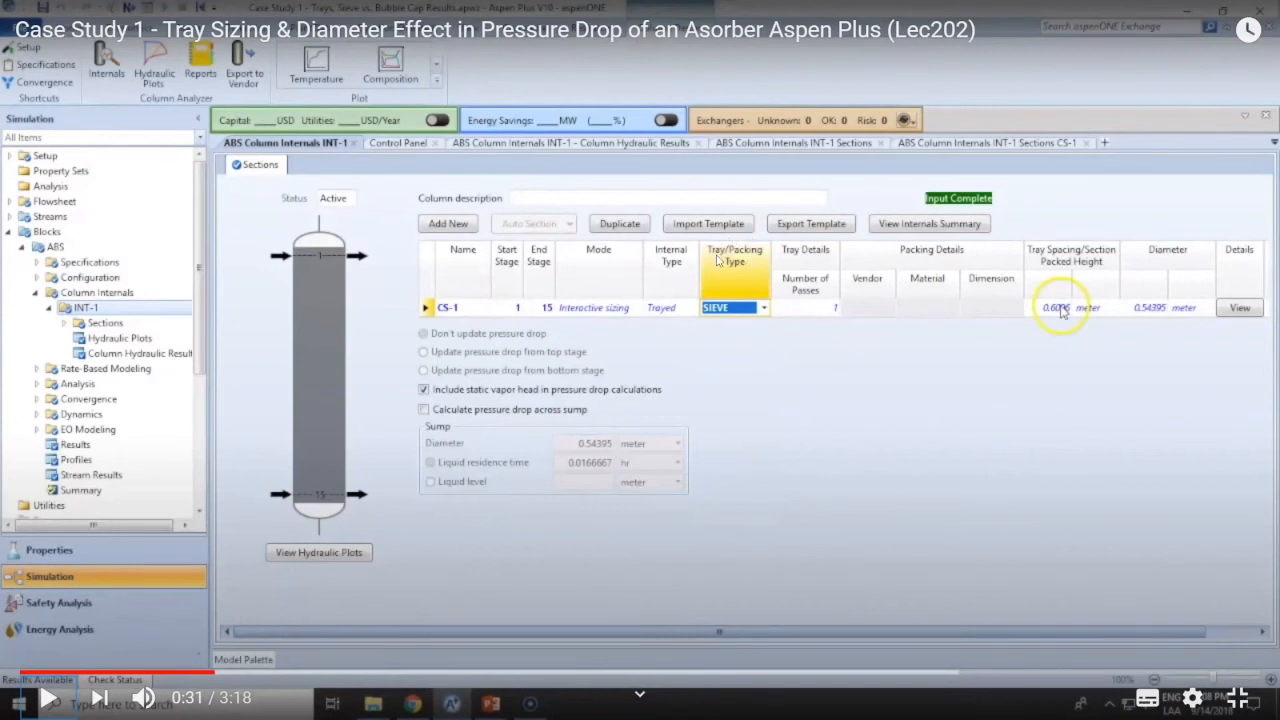
left_click(818, 378)
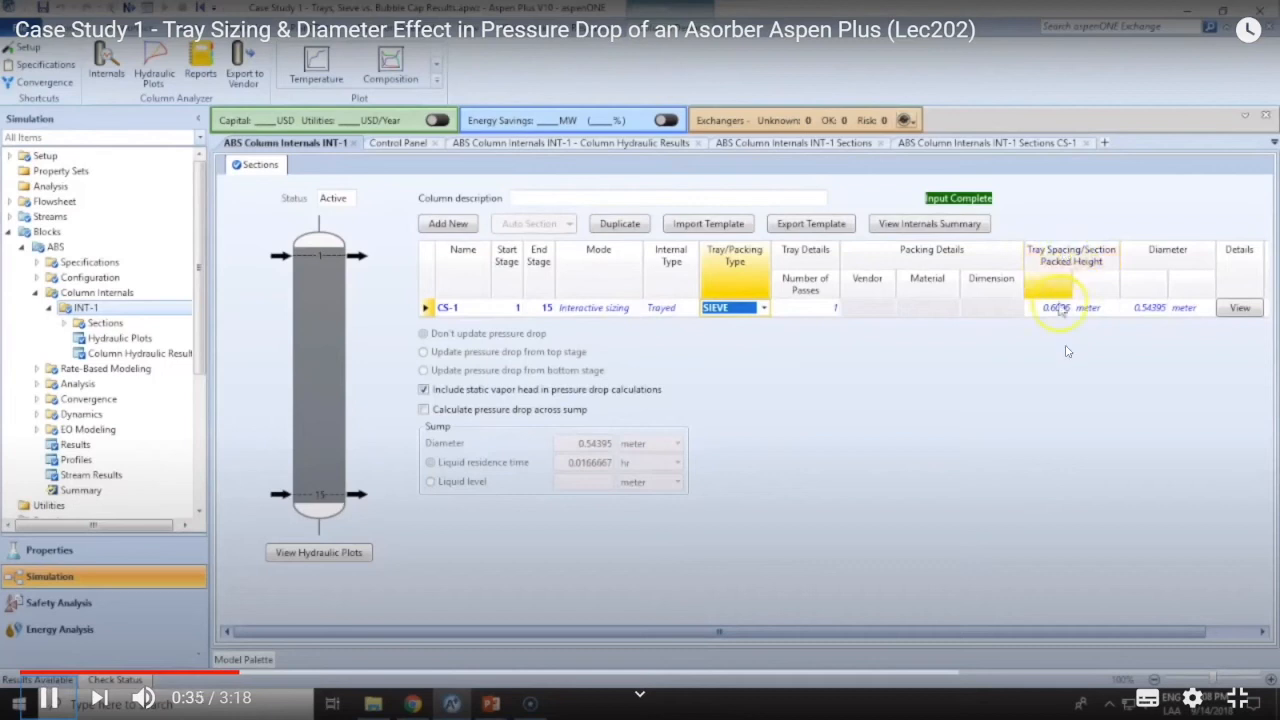
key("space")
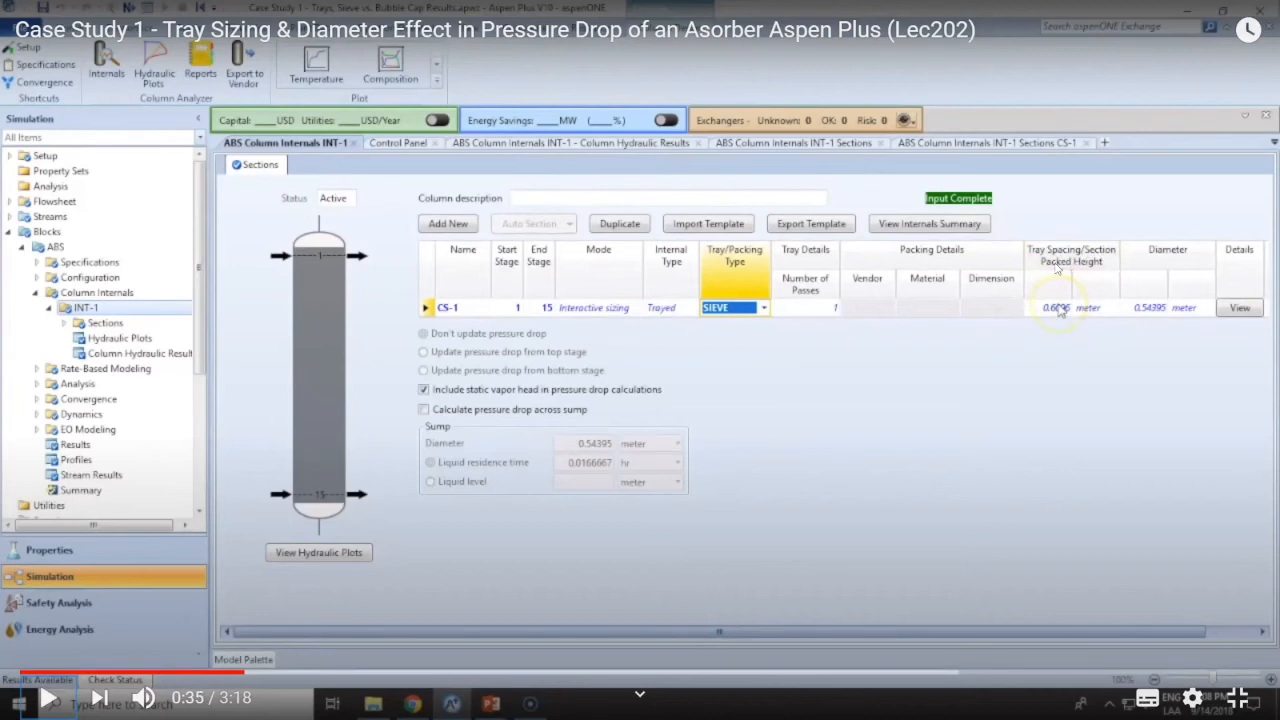
left_click(911, 435)
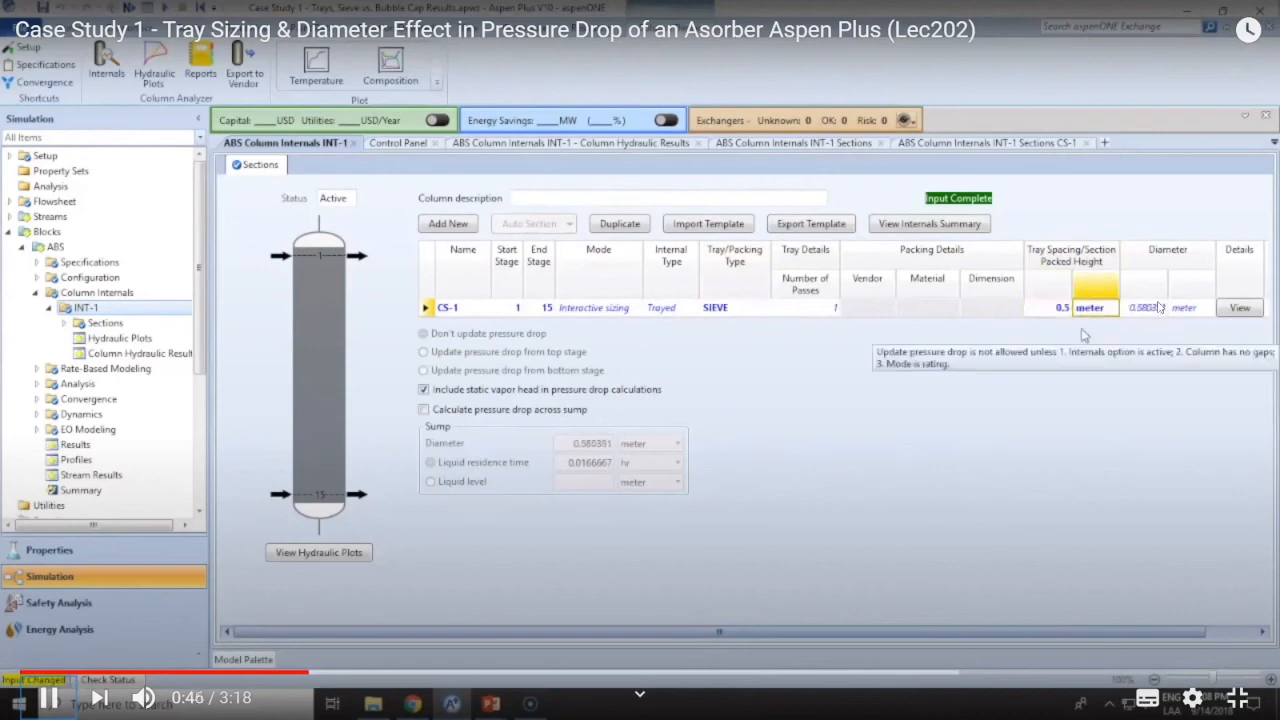
Step: Set the tray spacing of section CS-1 to 0.8 meter
left_click(1053, 304)
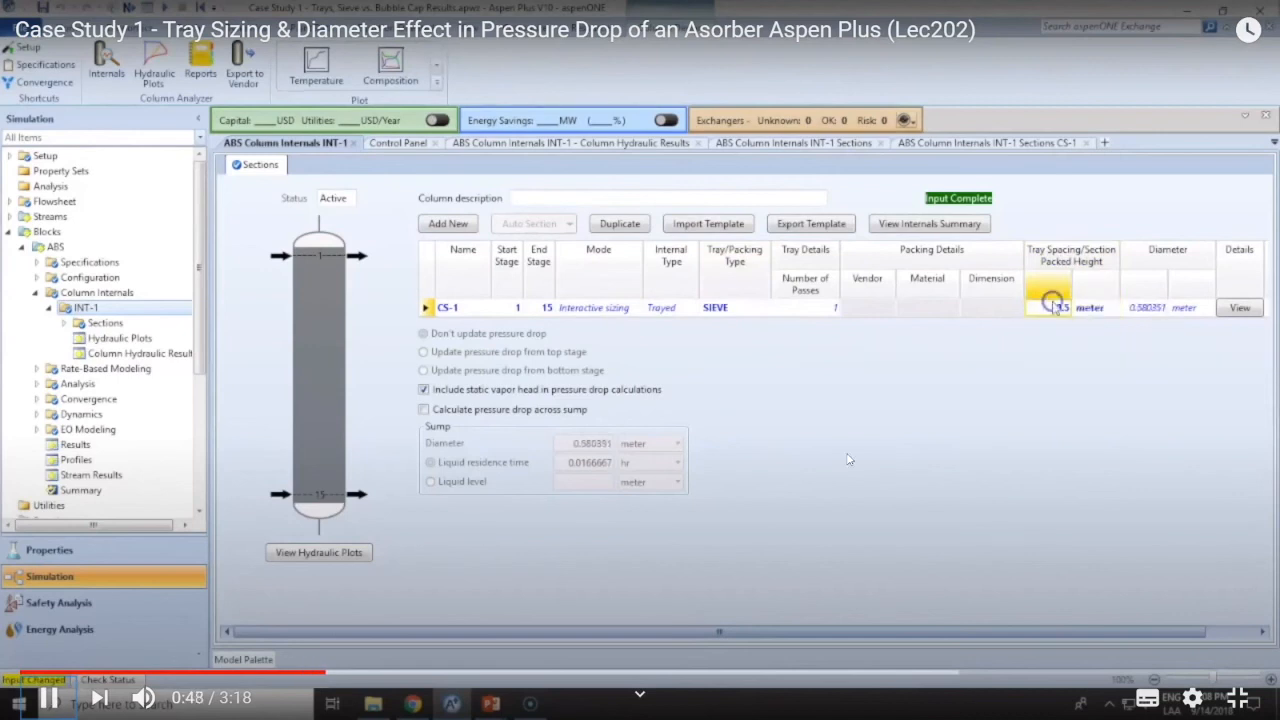
type("0.8")
left_click(1073, 308)
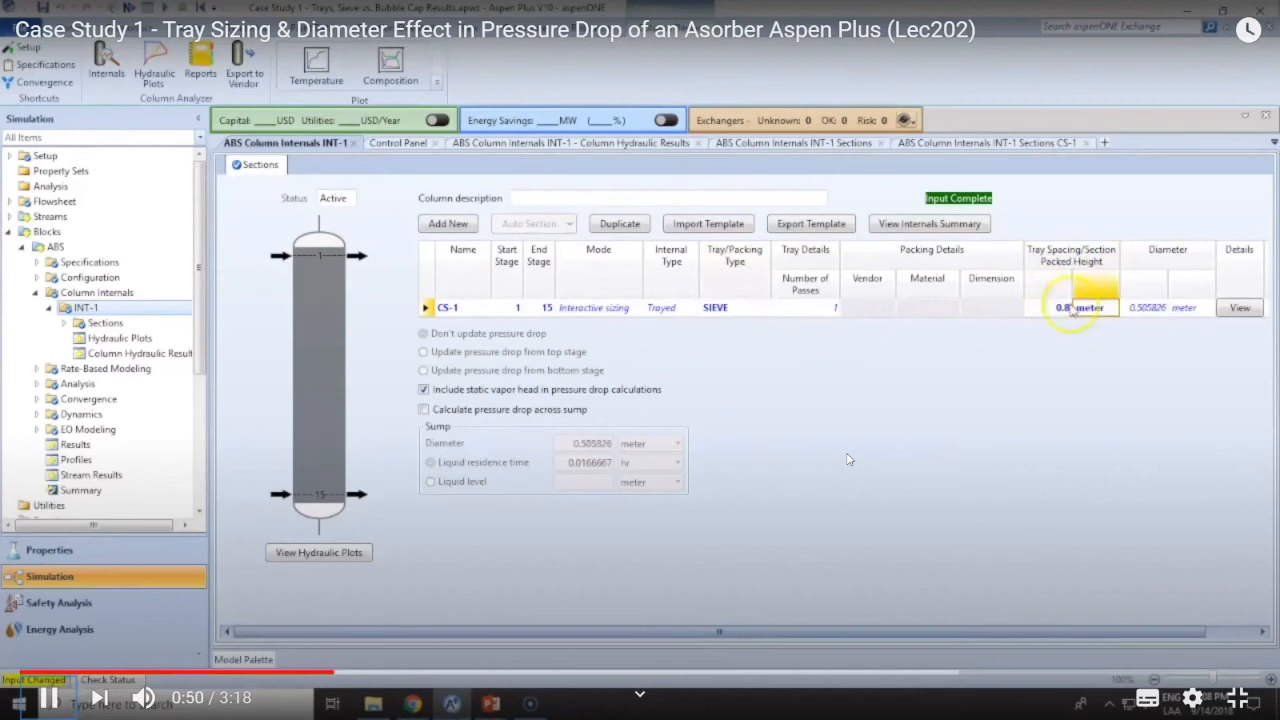
left_click(1048, 310)
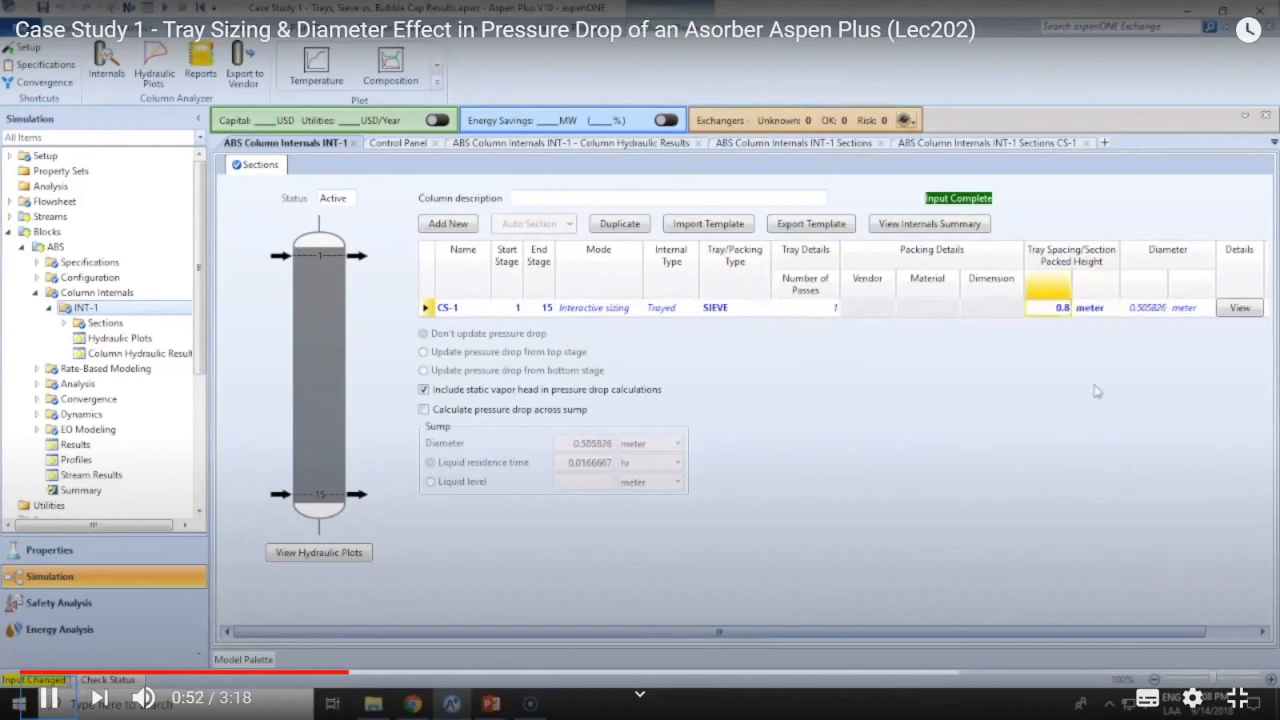
left_click(405, 144)
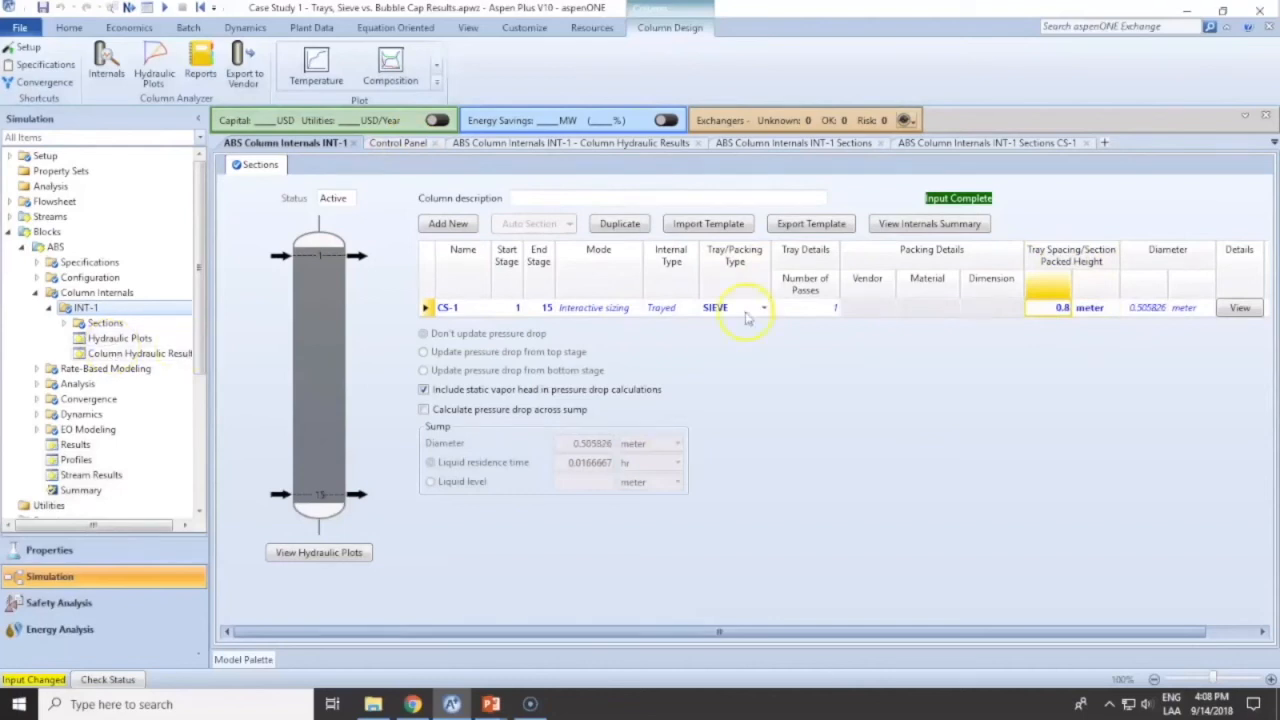
Step: Open the CS-1 section details and play through its design parameters, pausing at 1:06 before resuming
left_click(1248, 308)
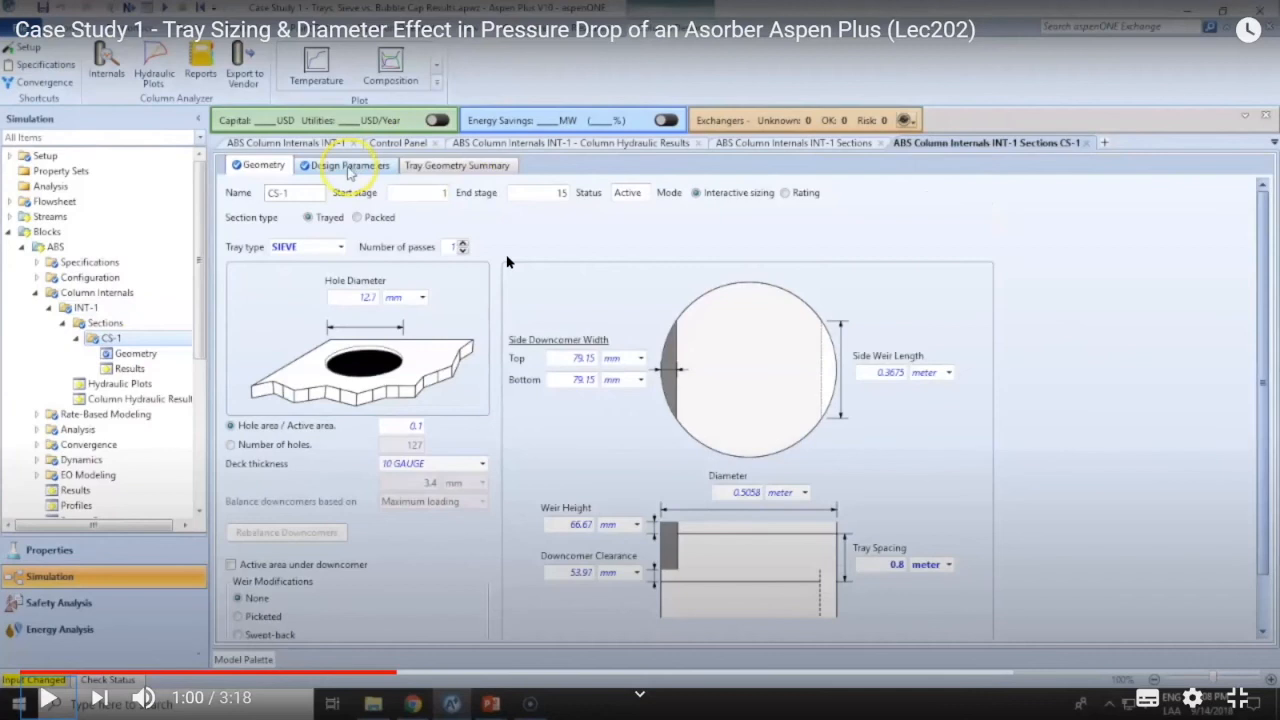
key("space")
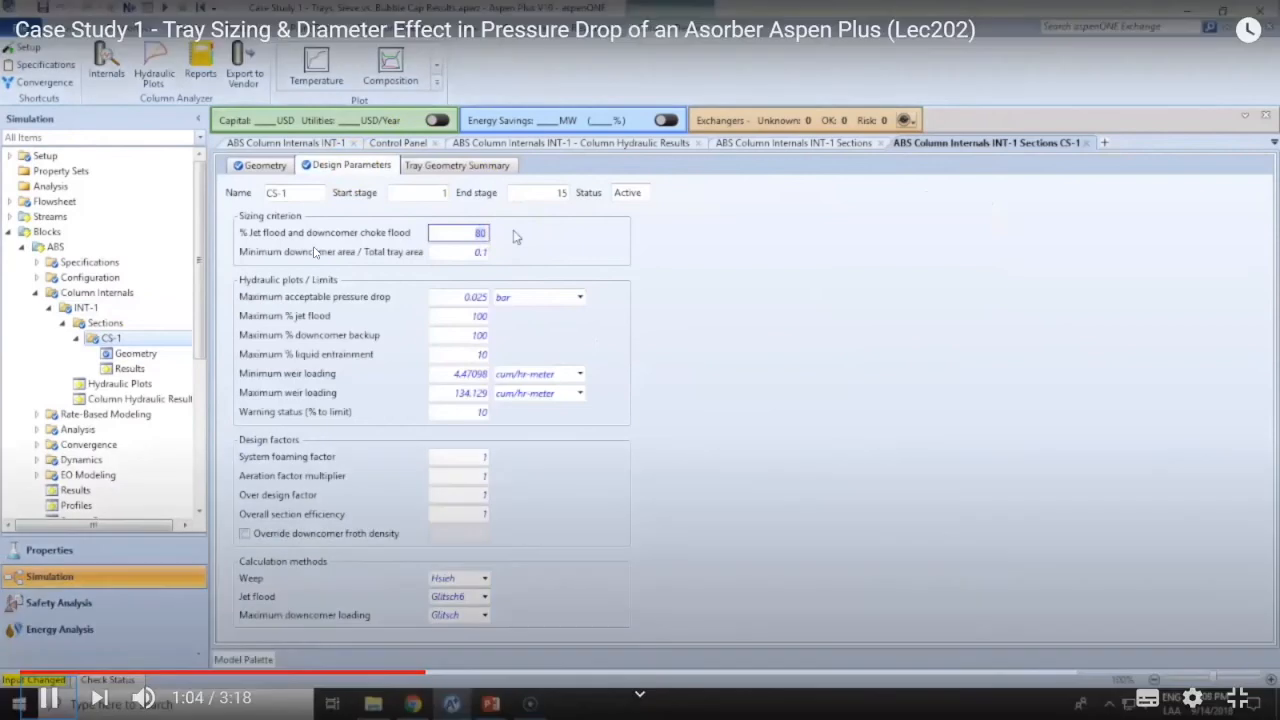
left_click(459, 556)
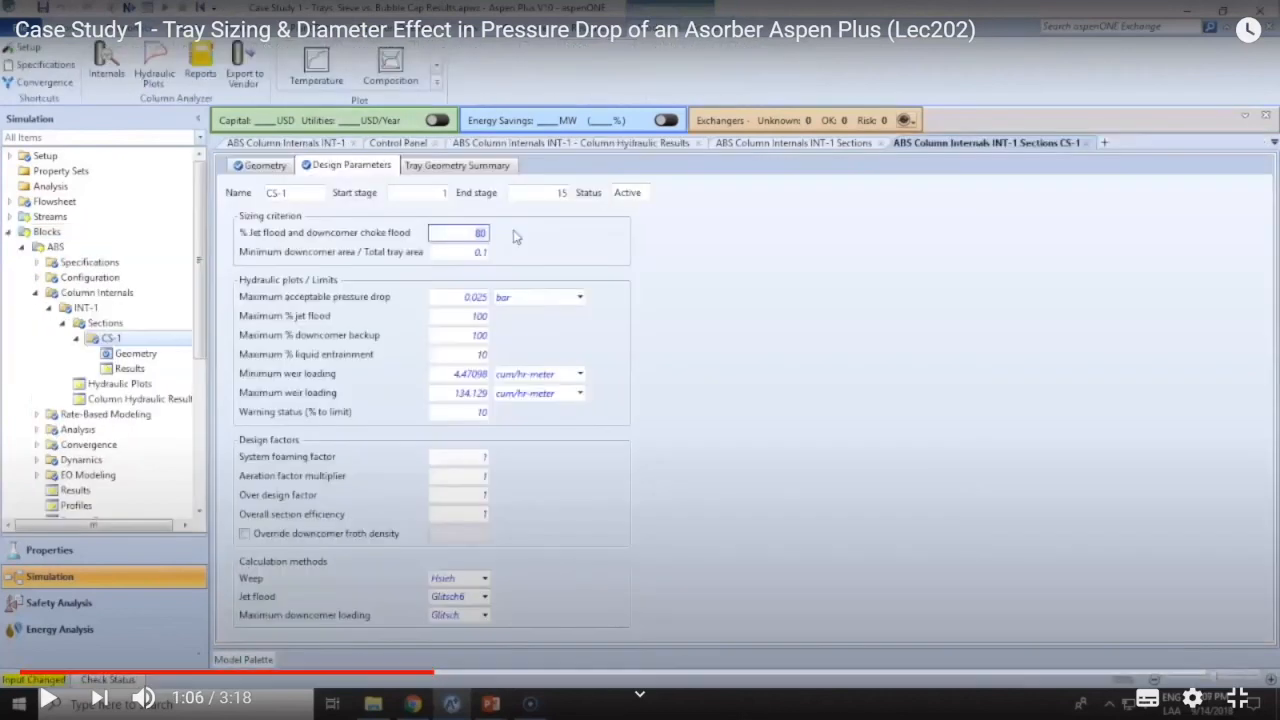
left_click(48, 699)
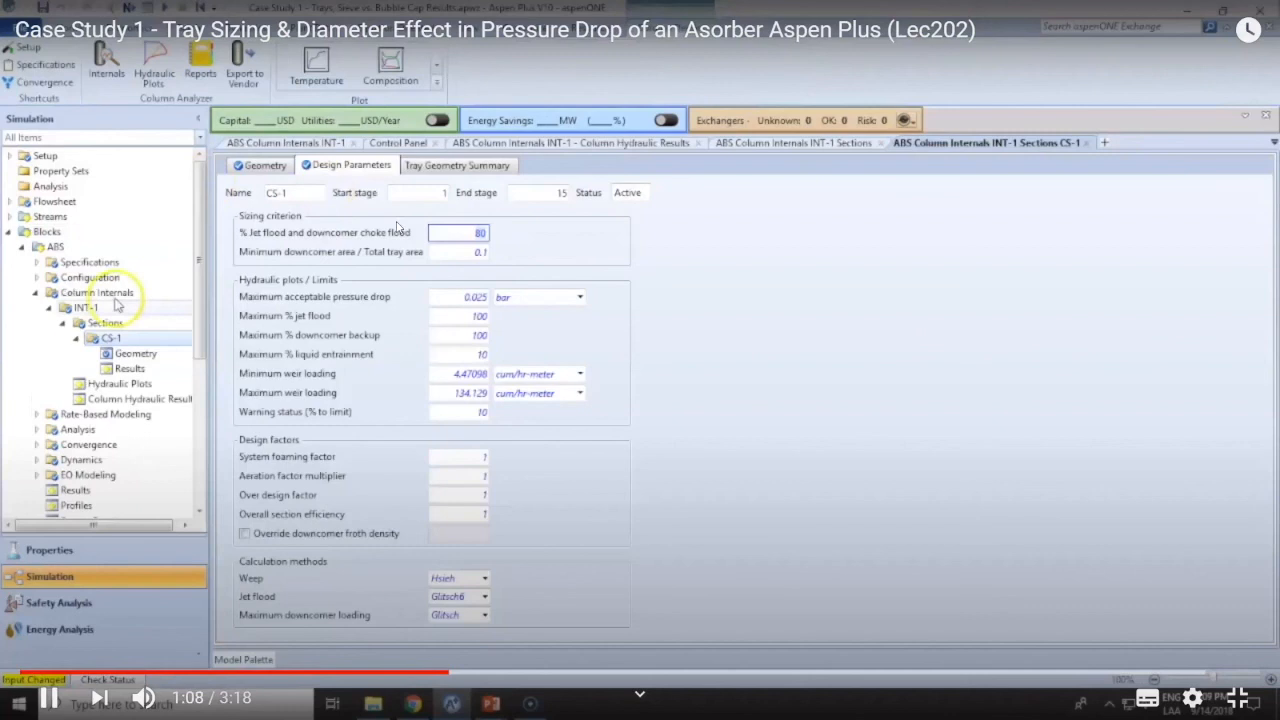
Step: Step back to 1:05 and replay the CS-1 design parameters, pausing at 1:06 and 1:07 before resuming
key("Left")
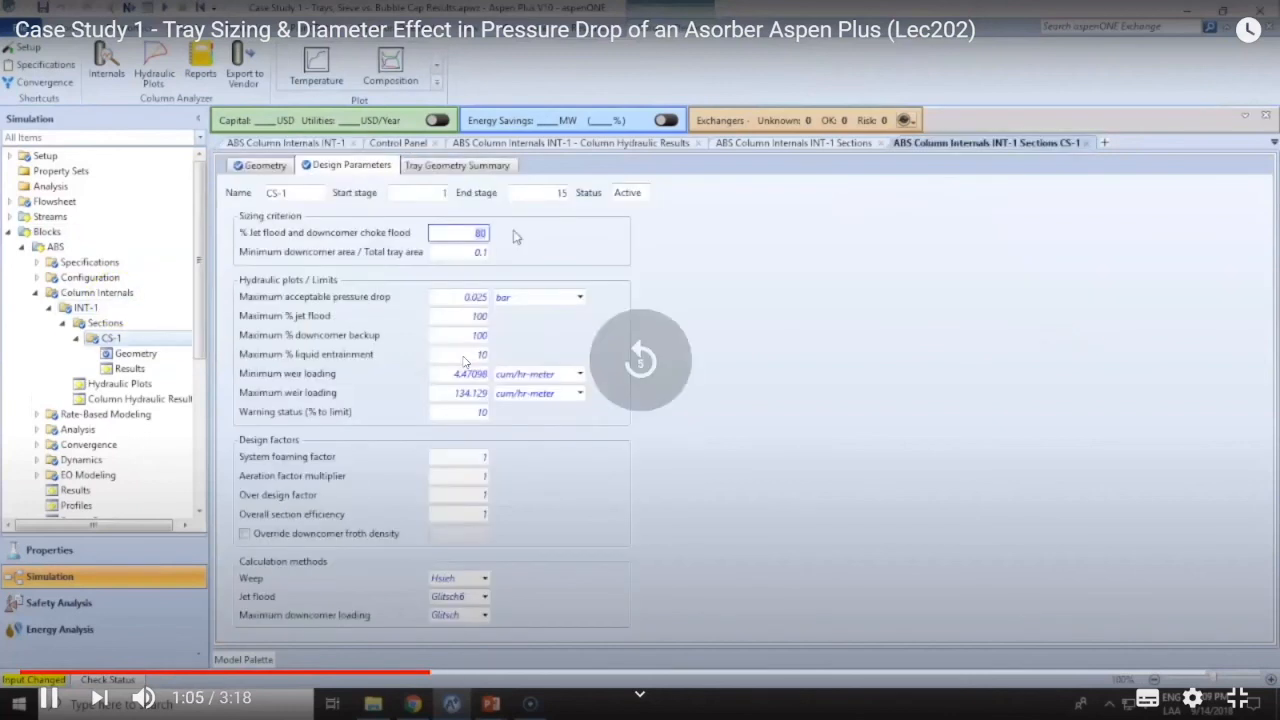
key("k")
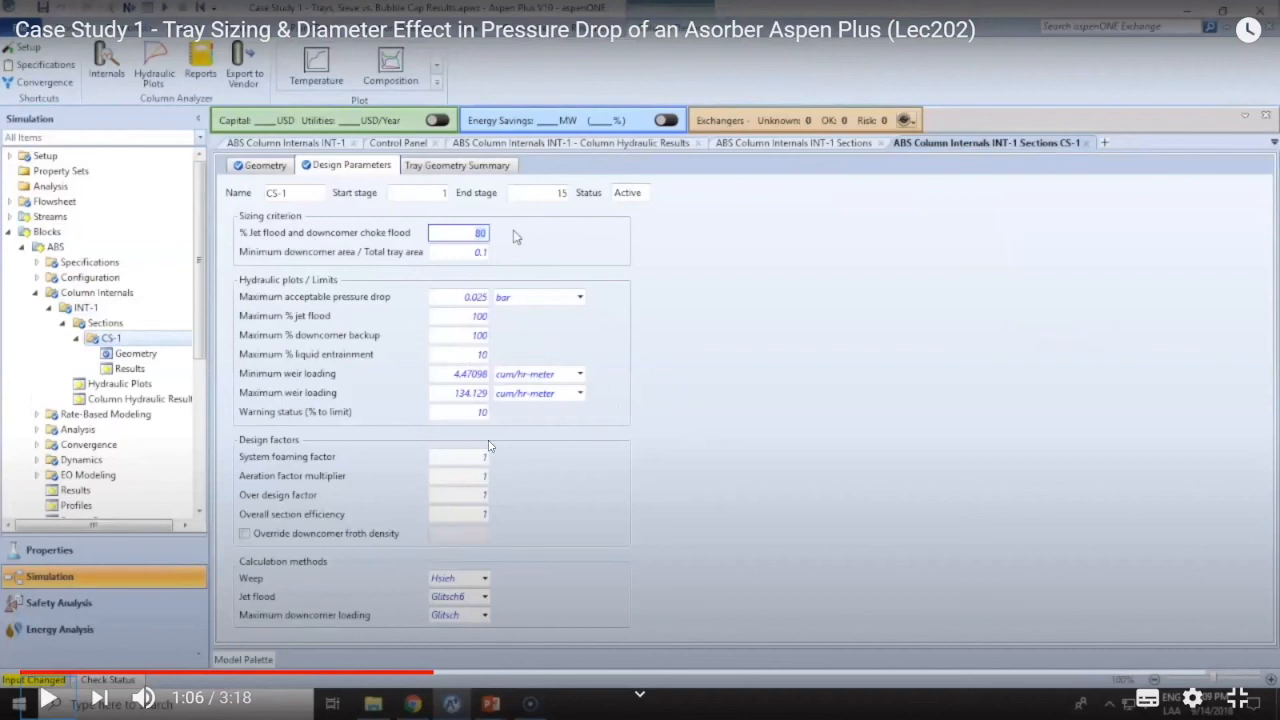
left_click(679, 344)
left_click(679, 344)
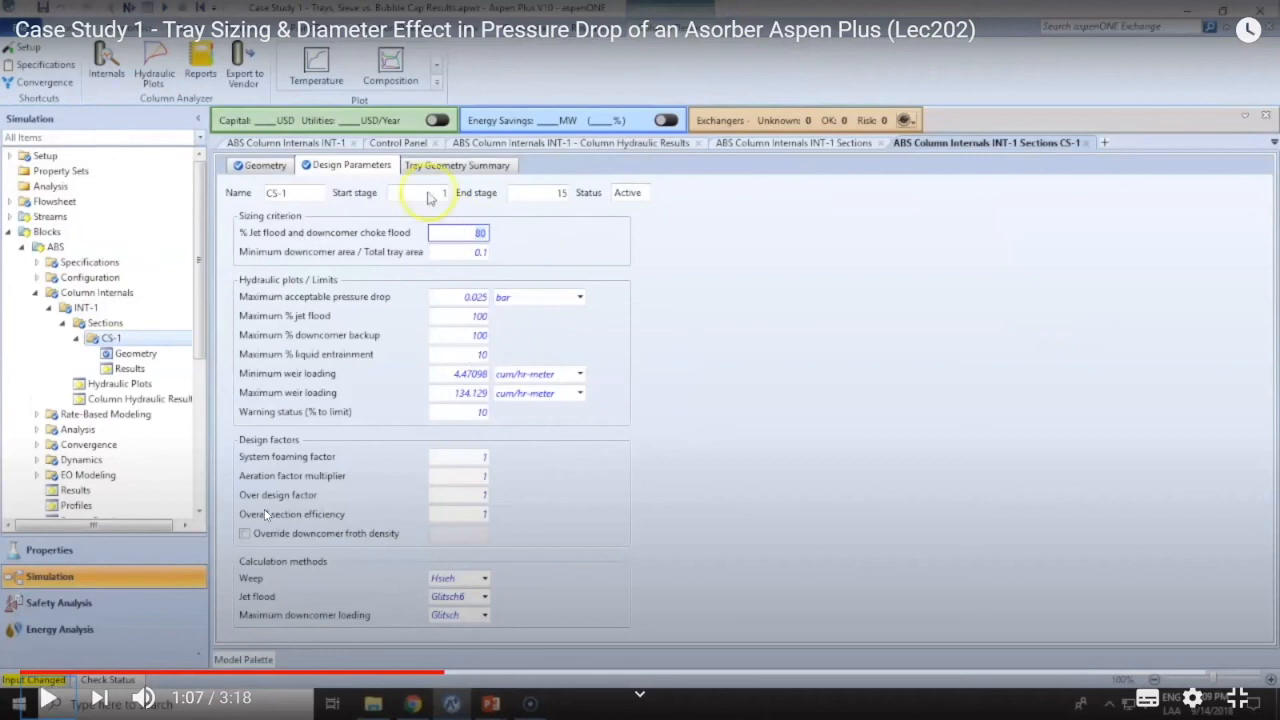
left_click(327, 484)
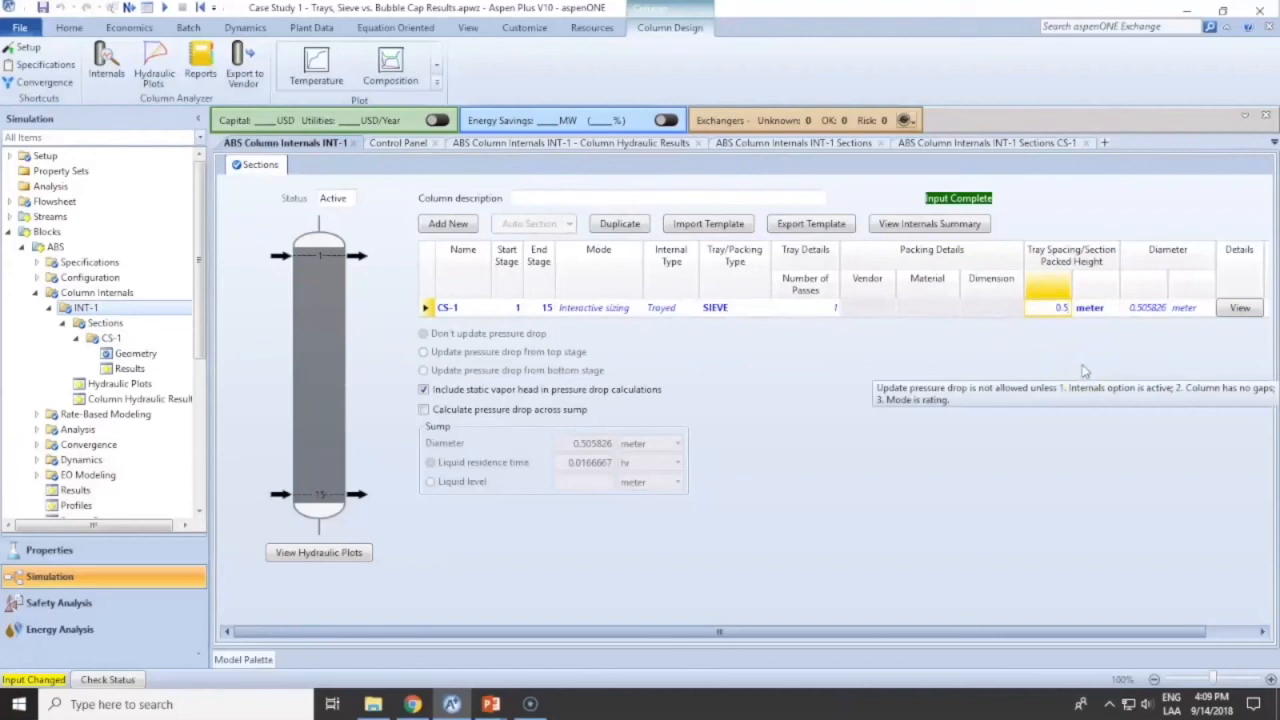
Step: Select the CS-1 diameter at the 0.5 meter tray spacing to examine it, pausing at 1:29 before resuming
left_click(1147, 307)
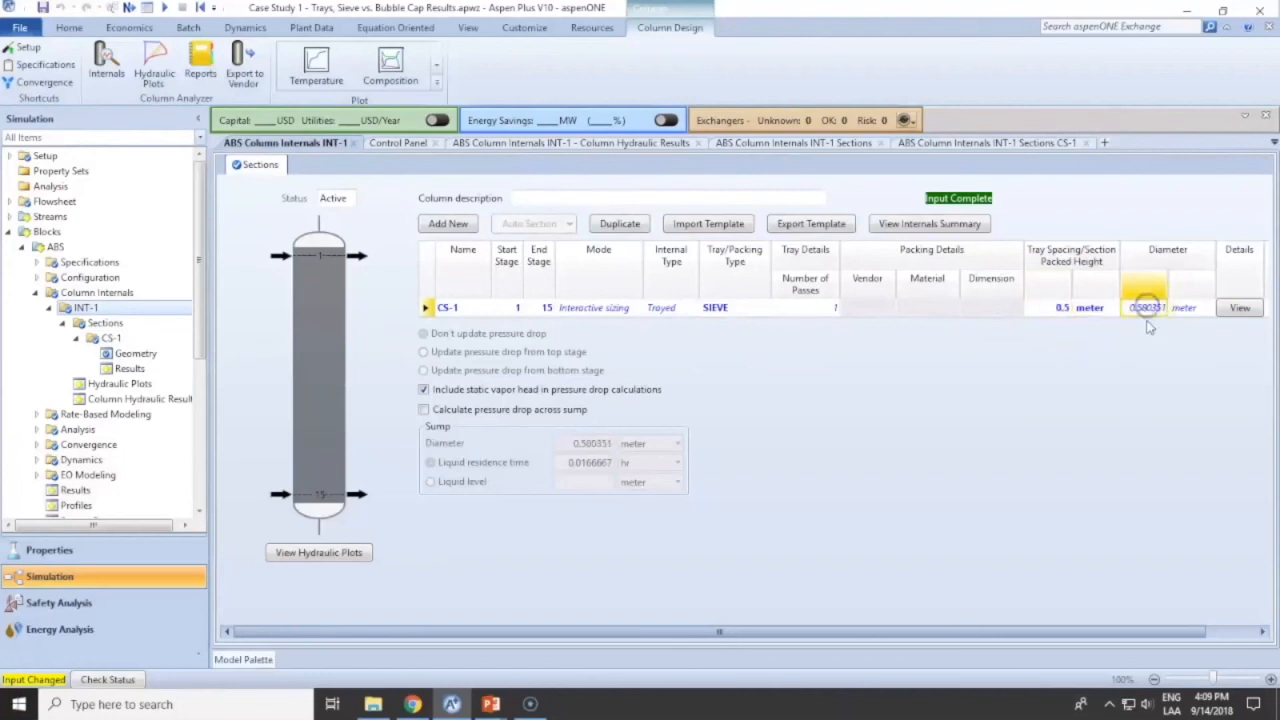
mouse_move(852, 389)
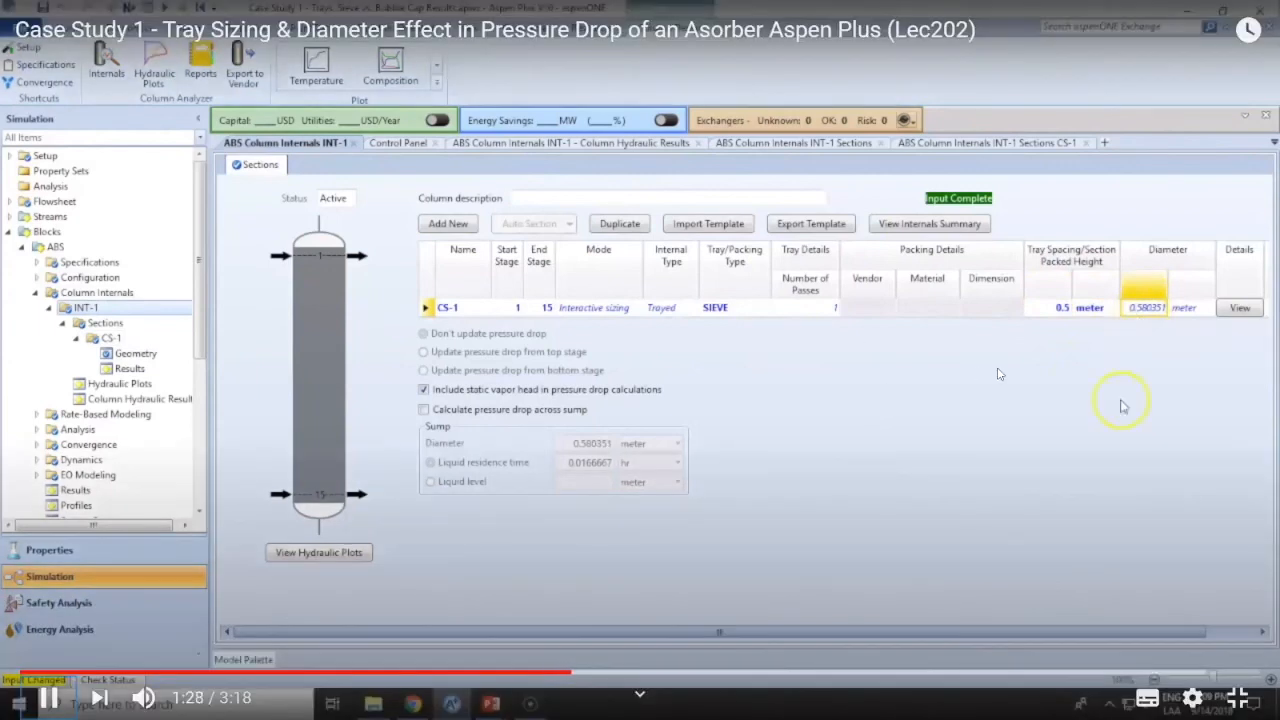
key("space")
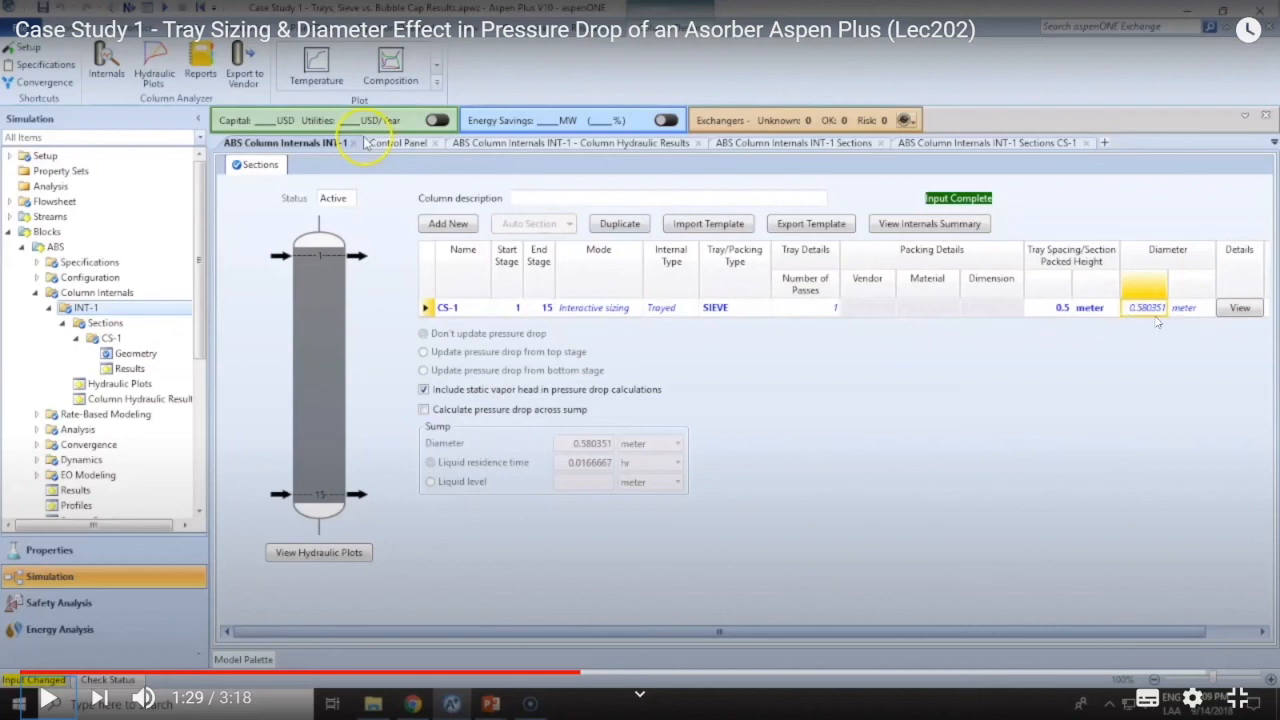
left_click(764, 366)
left_click(764, 368)
left_click(763, 368)
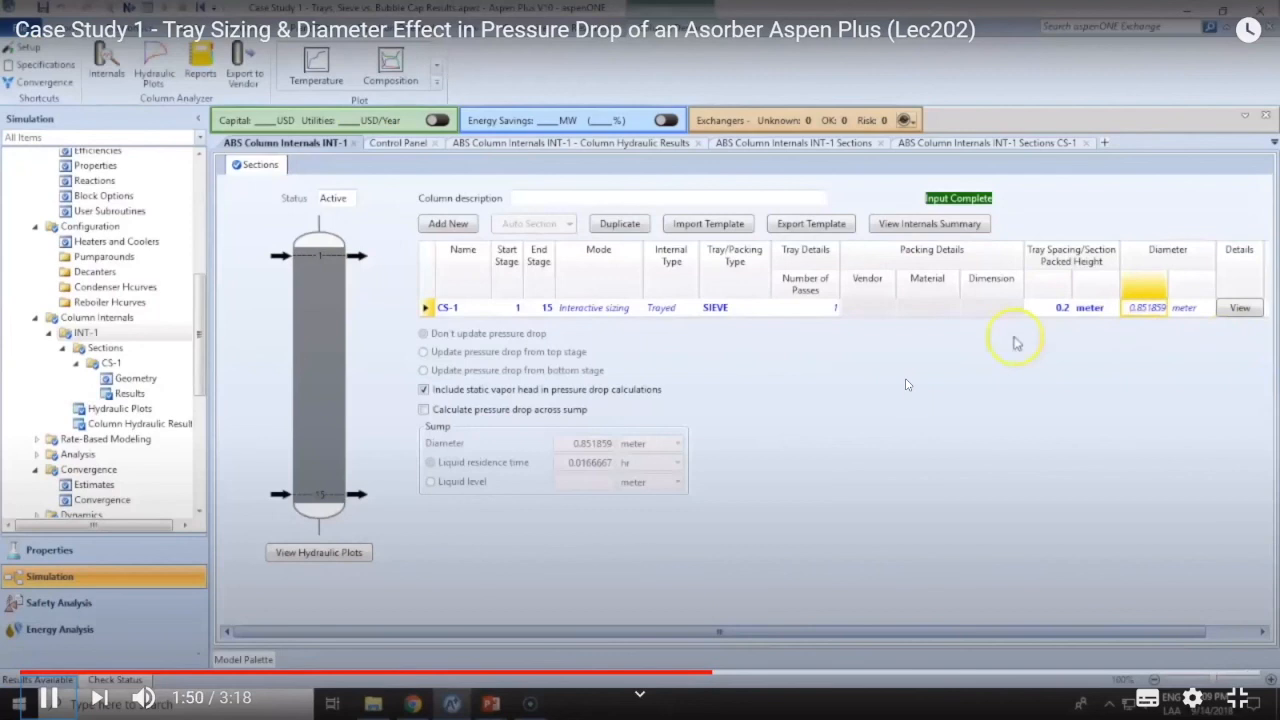
Step: Play from the INT-1 sections table to the column hydraulic results, pausing at 1:52, 1:58 and 2:02 to examine the total pressure drop
left_click(1136, 323)
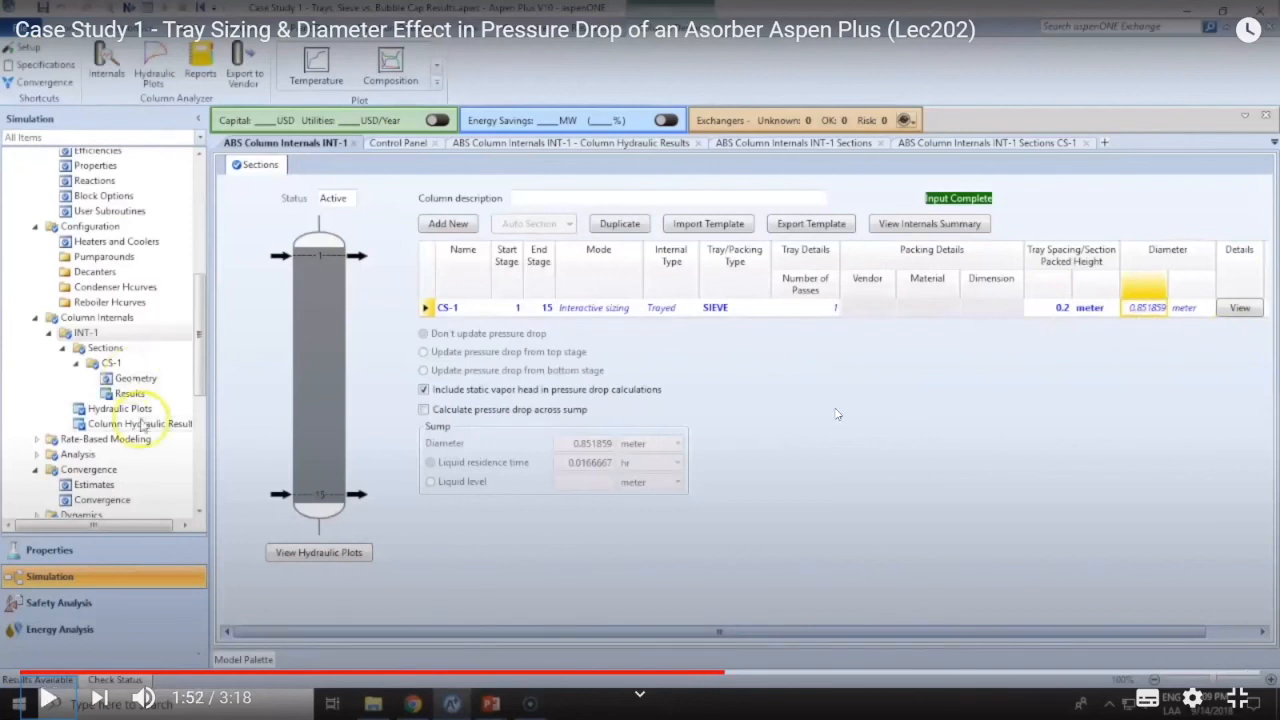
left_click(661, 313)
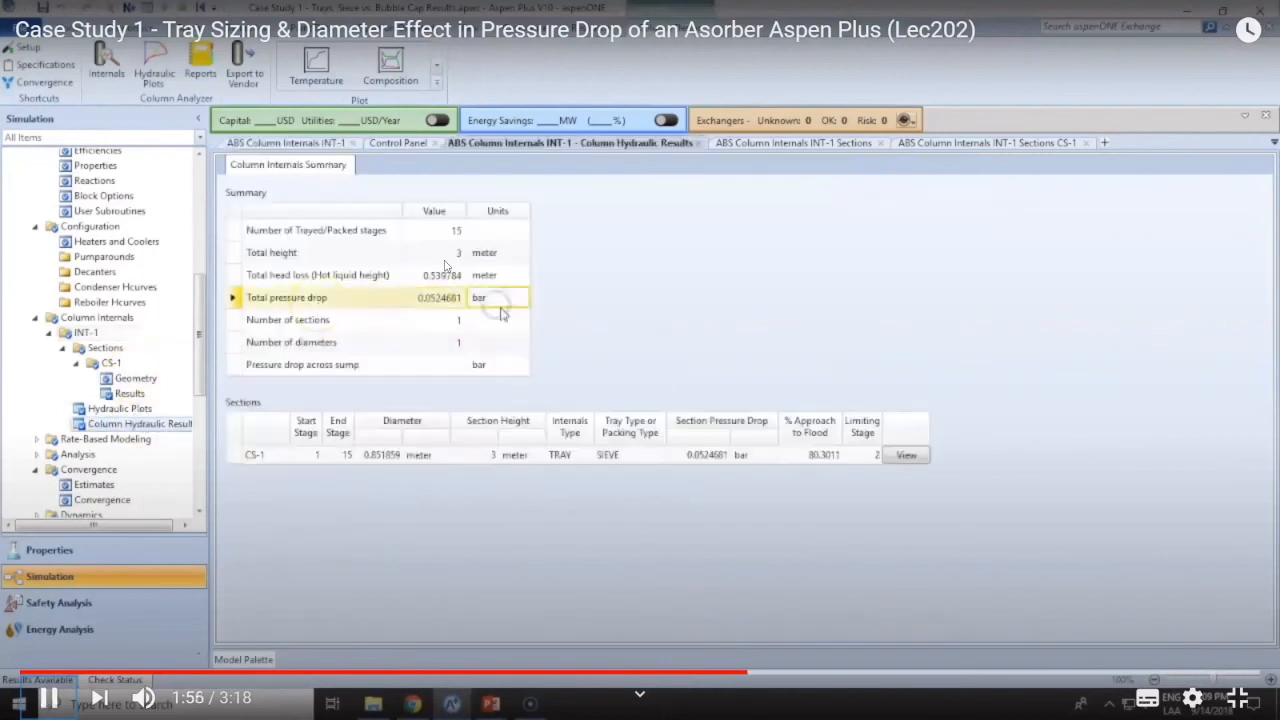
left_click(115, 365)
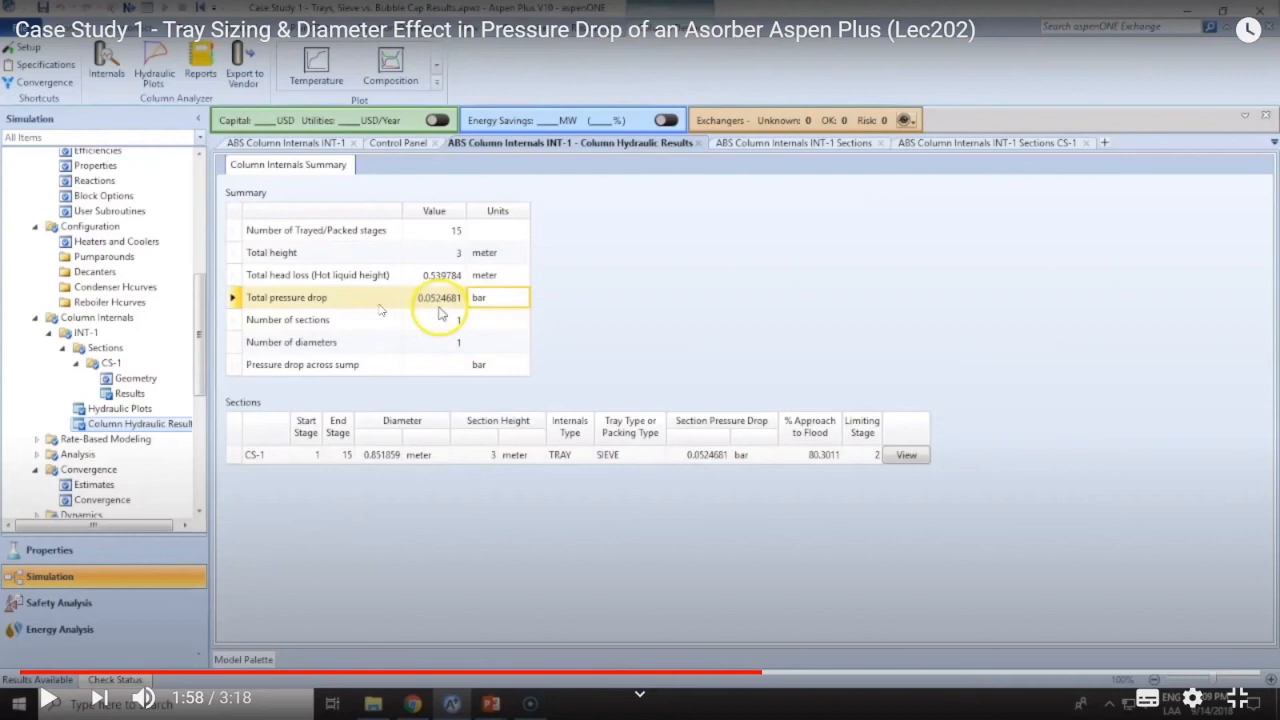
left_click(621, 295)
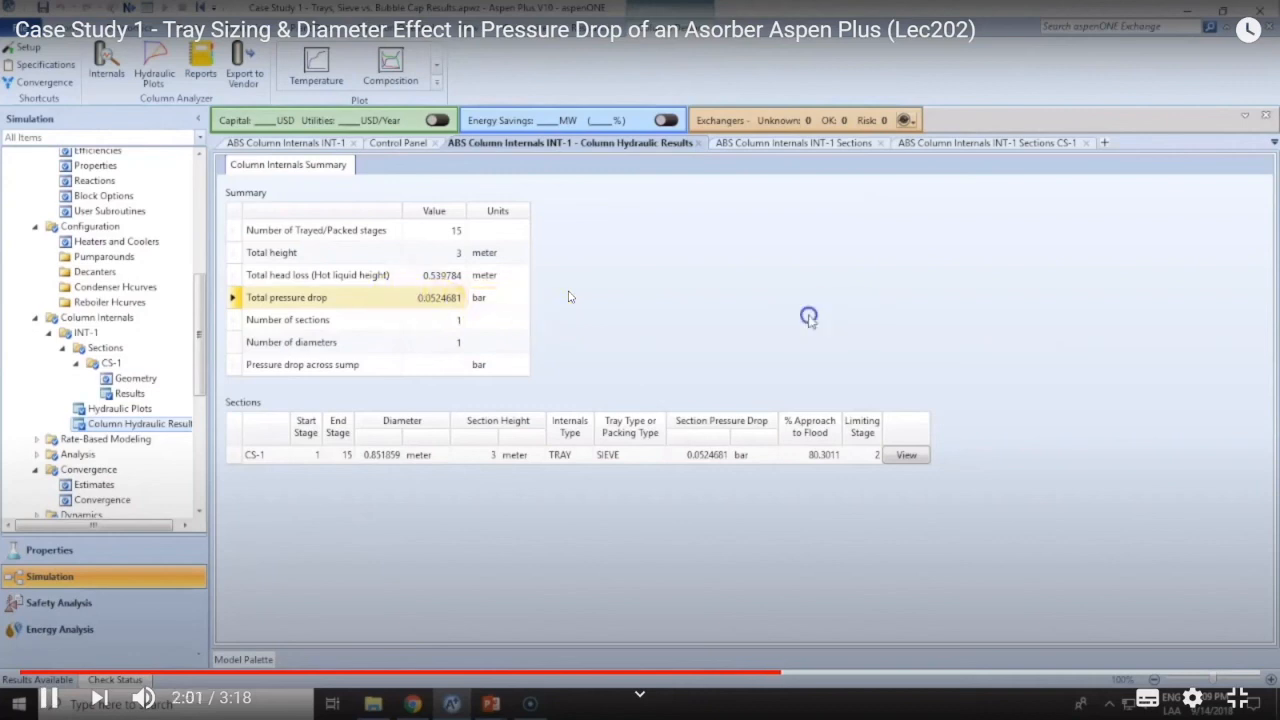
left_click(568, 297)
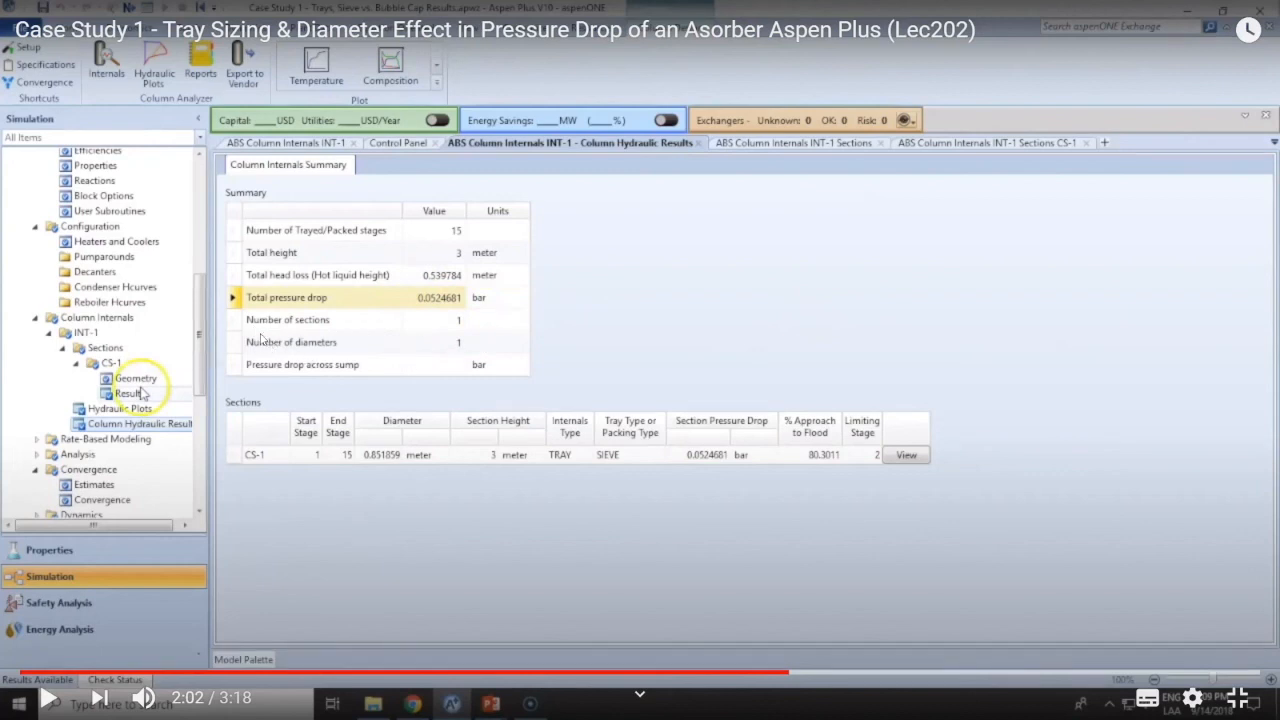
left_click(701, 316)
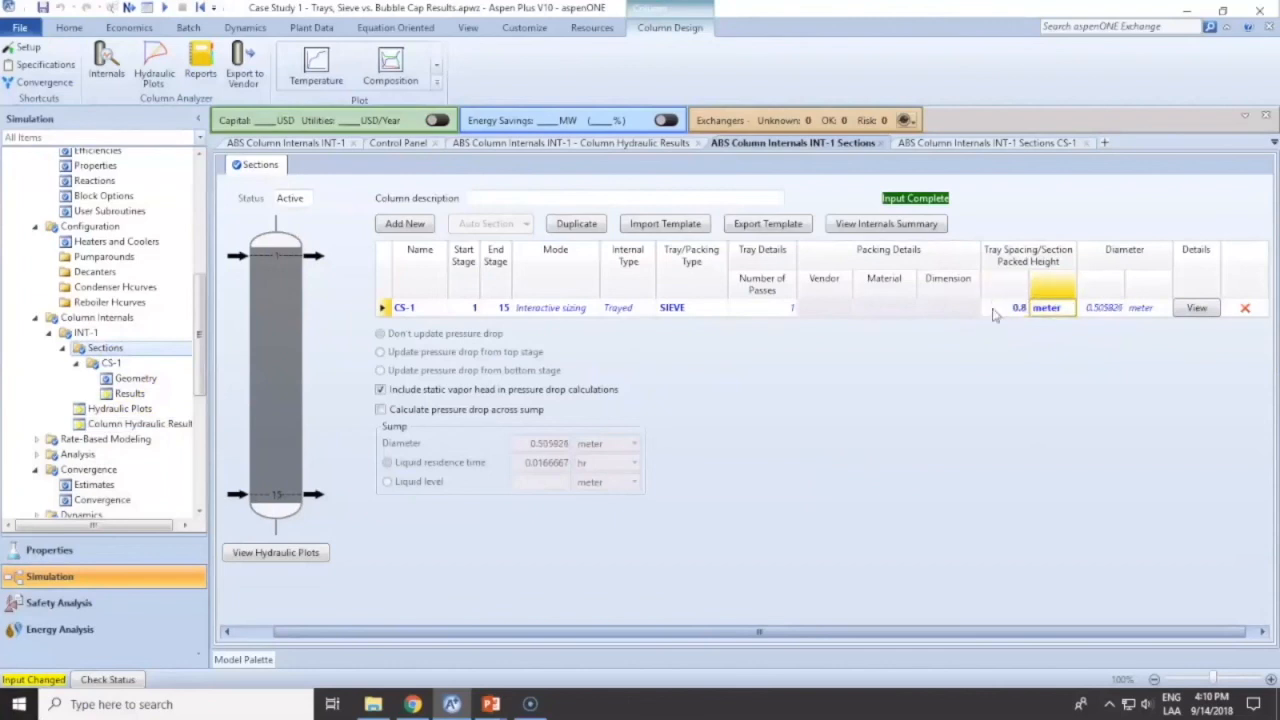
Step: Try tray spacings of 0.2 and 0.5 meter for section CS-1
type(".2")
key("Return")
left_click(1003, 308)
type("0.5")
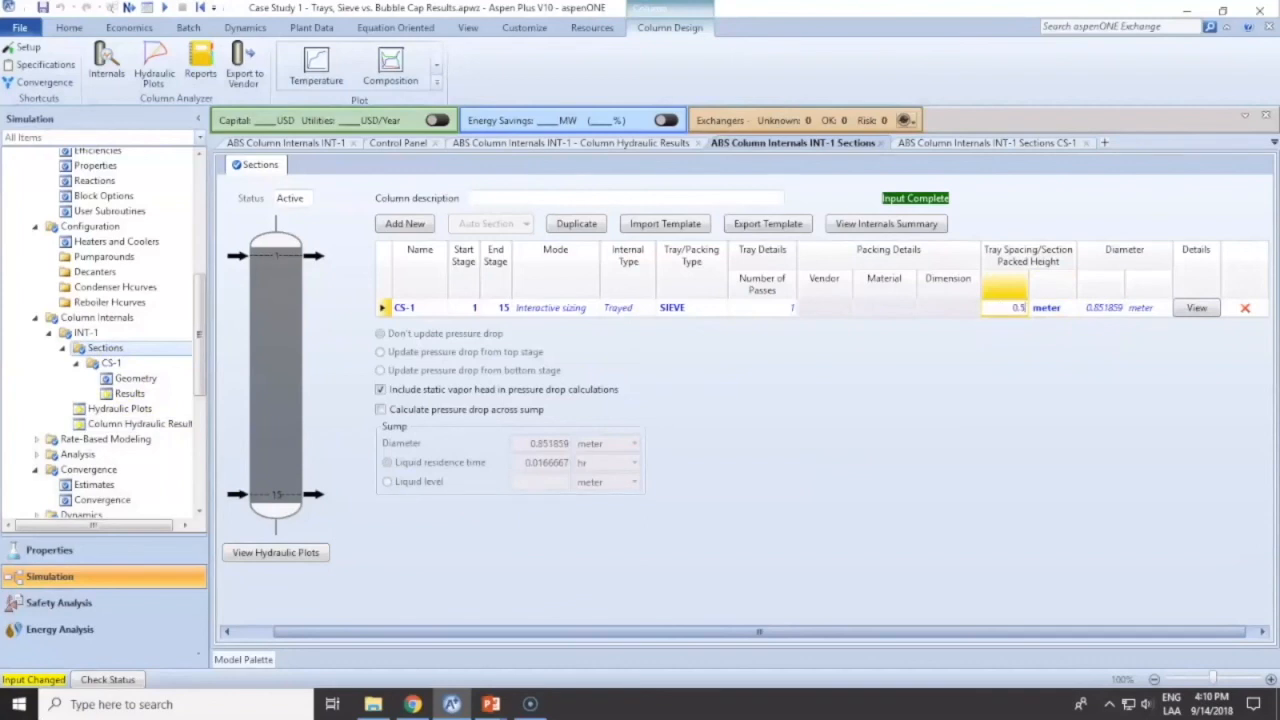
key("Return")
Step: Set the CS-1 tray spacing to 0.7 meter and run the simulation
left_click(997, 308)
type("0.7")
left_click(1100, 310)
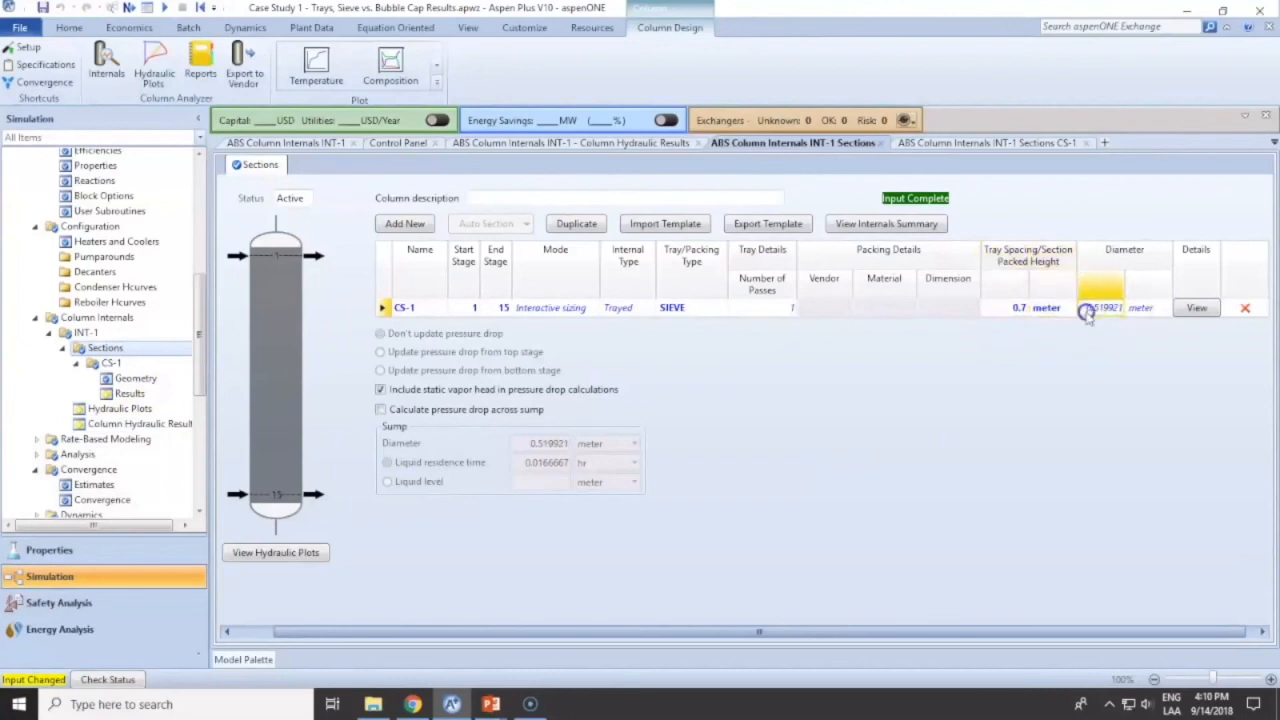
left_click(130, 10)
left_click(722, 383)
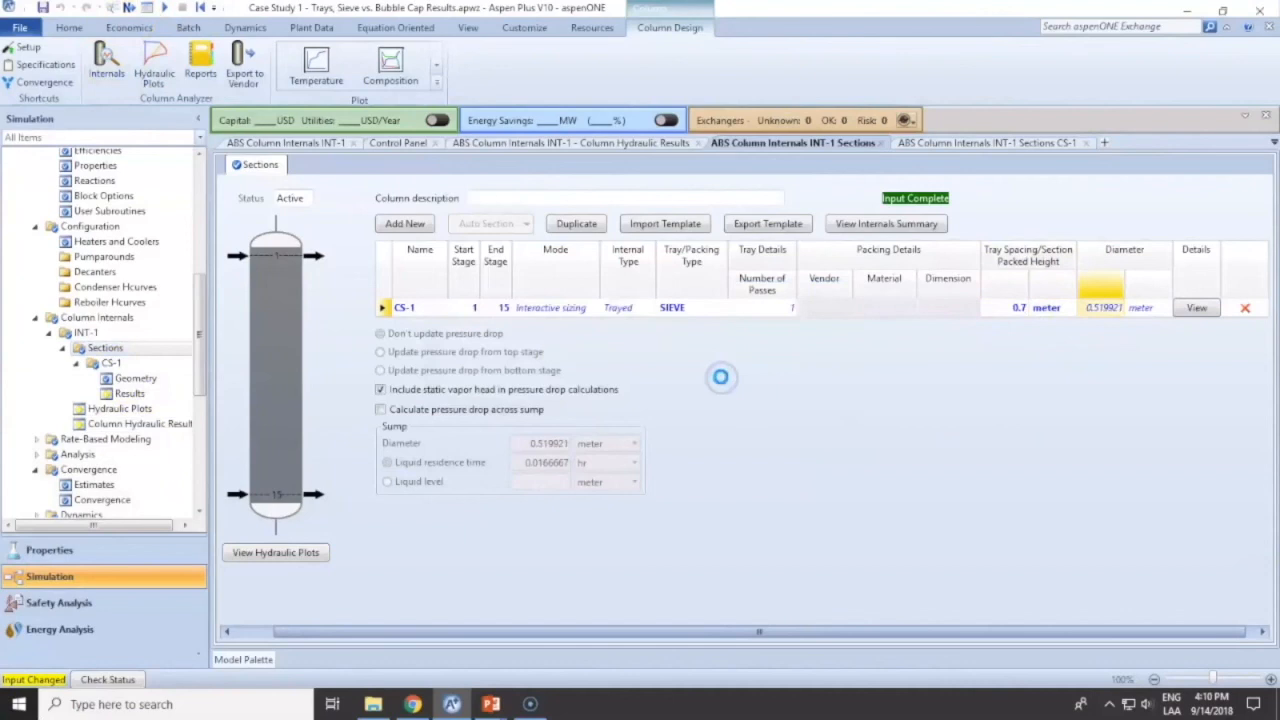
Step: Open the INT-1 column hydraulic results and examine the total pressure drop
left_click(140, 423)
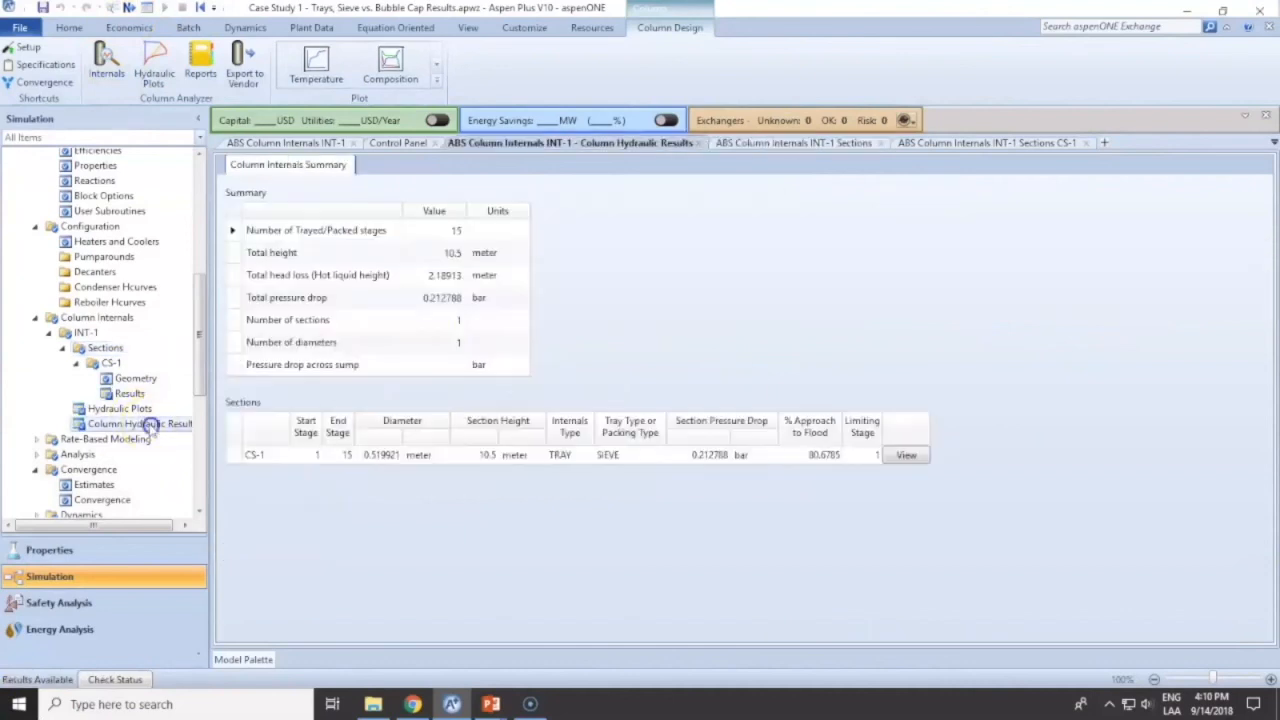
left_click(430, 297)
left_click(505, 297)
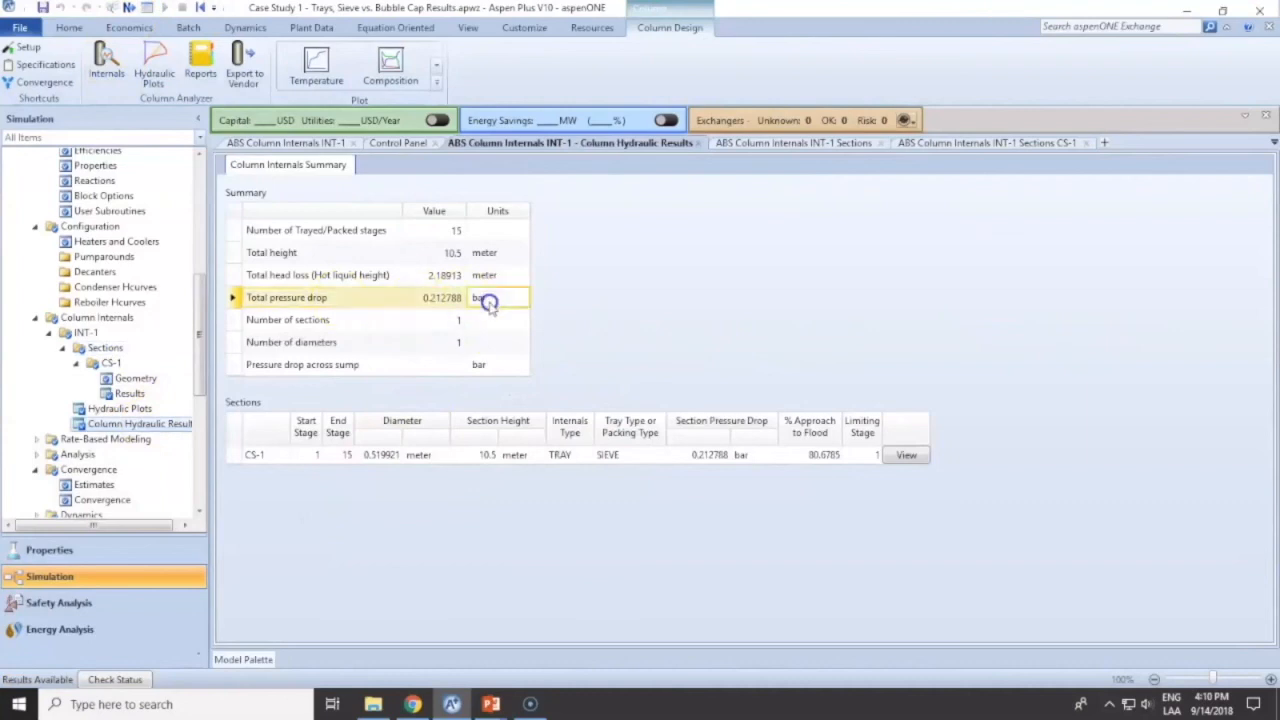
Step: Return to the INT-1 sections and try a CS-1 tray spacing of 1 meter, followed by 0.5 meter
left_click(105, 347)
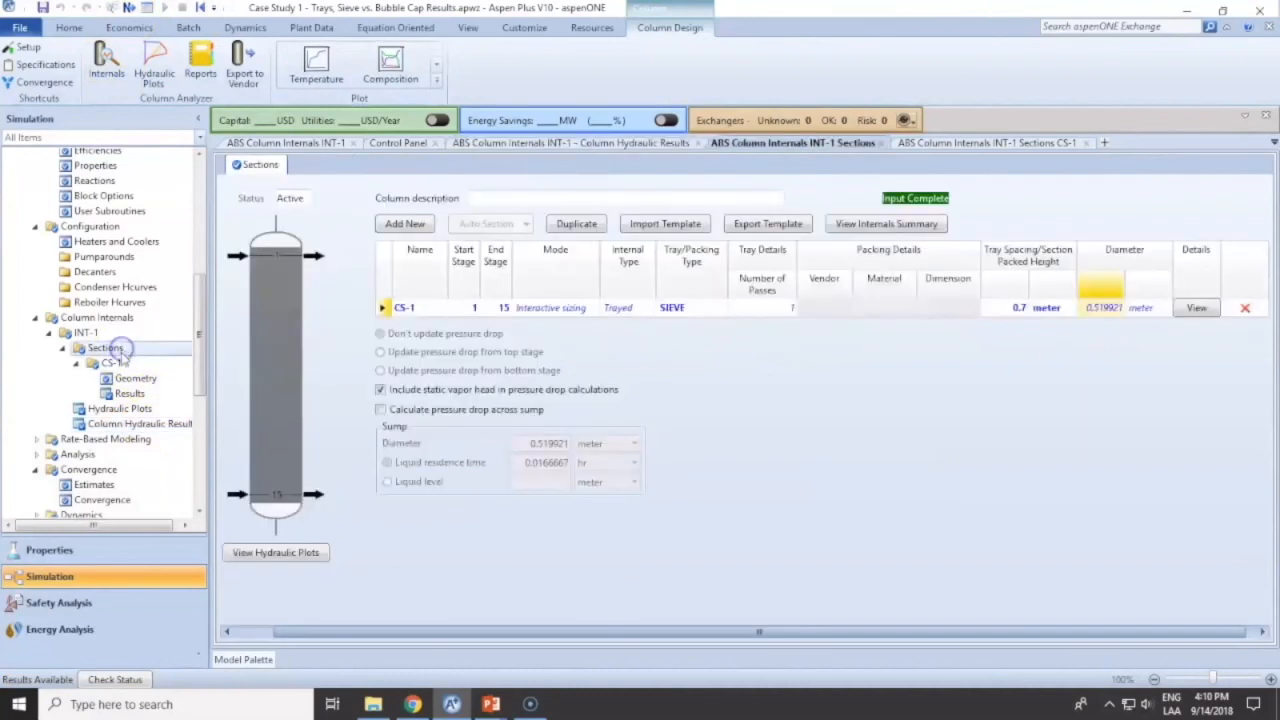
left_click(1013, 308)
type("1")
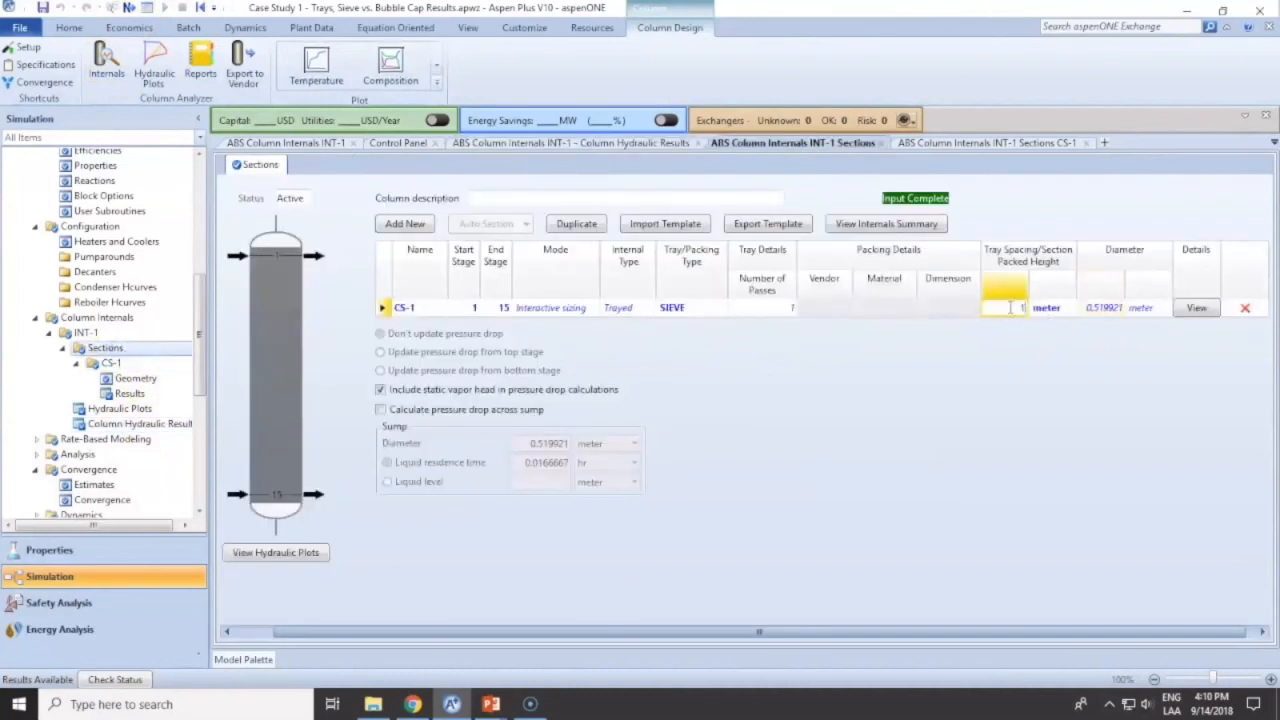
key("Return")
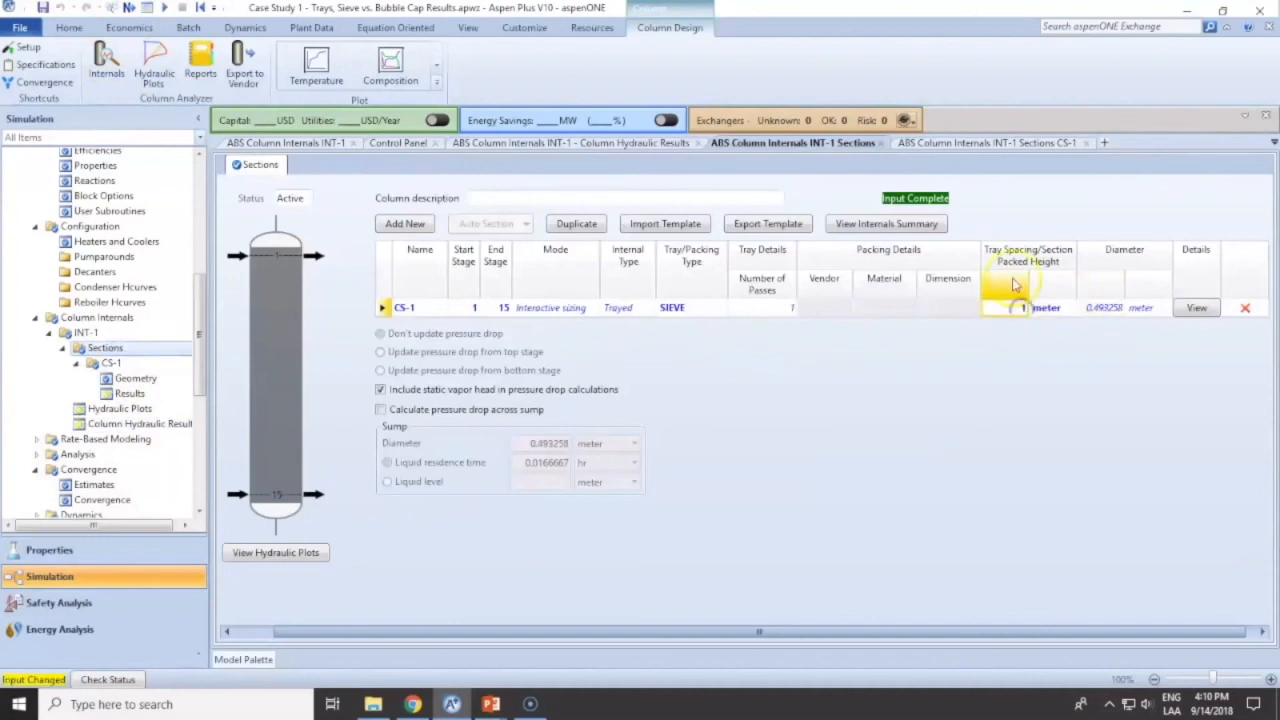
type("0.5")
key("Return")
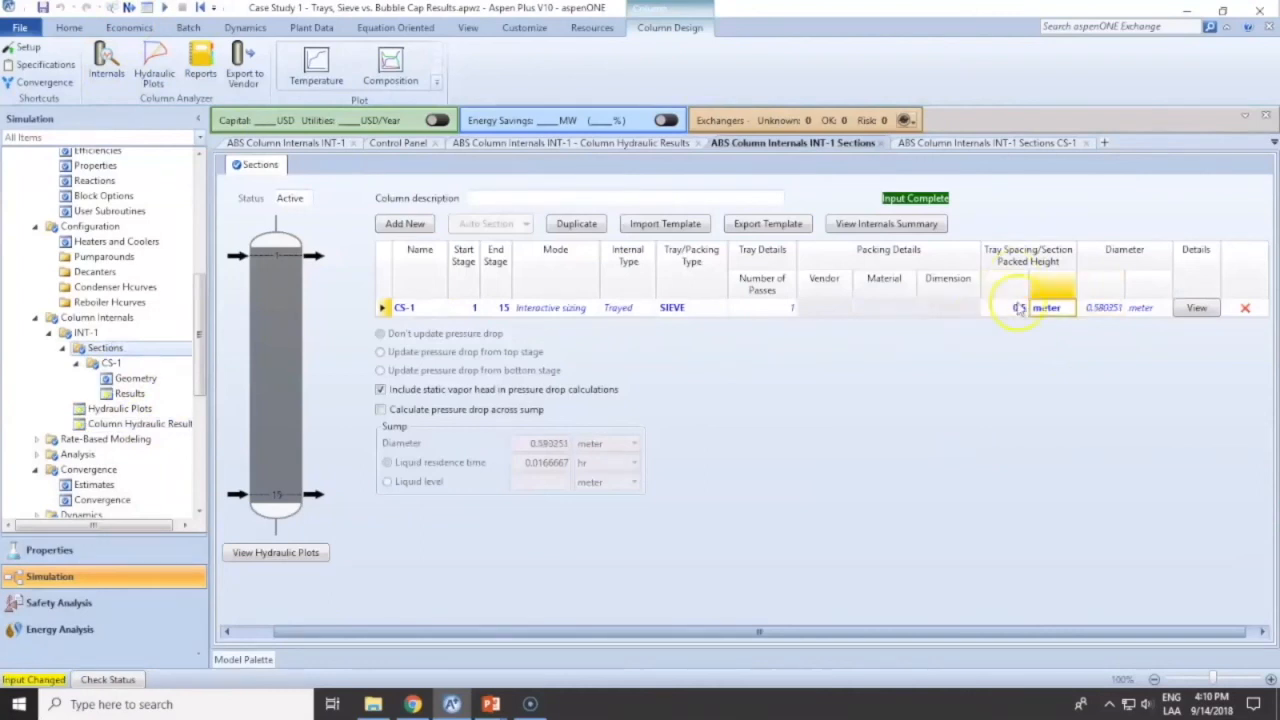
Step: Run the simulation with the CS-1 tray spacing at 0.5 meter
left_click(1016, 310)
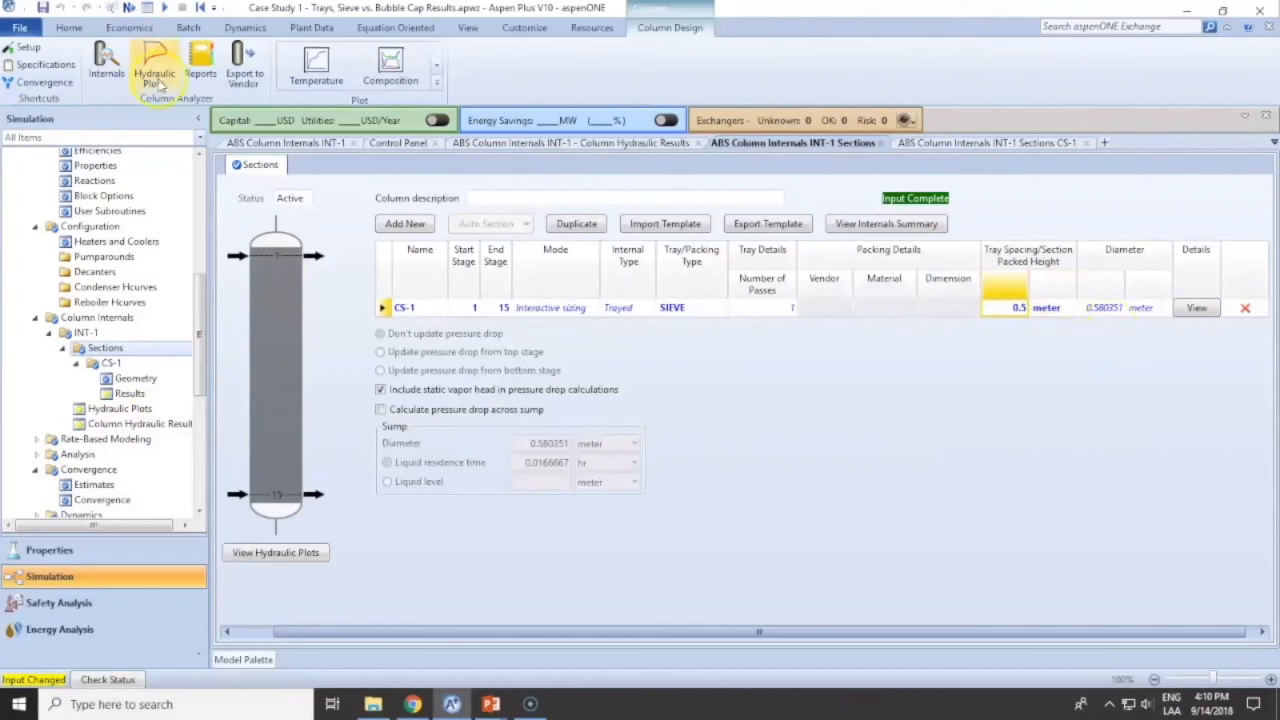
left_click(128, 7)
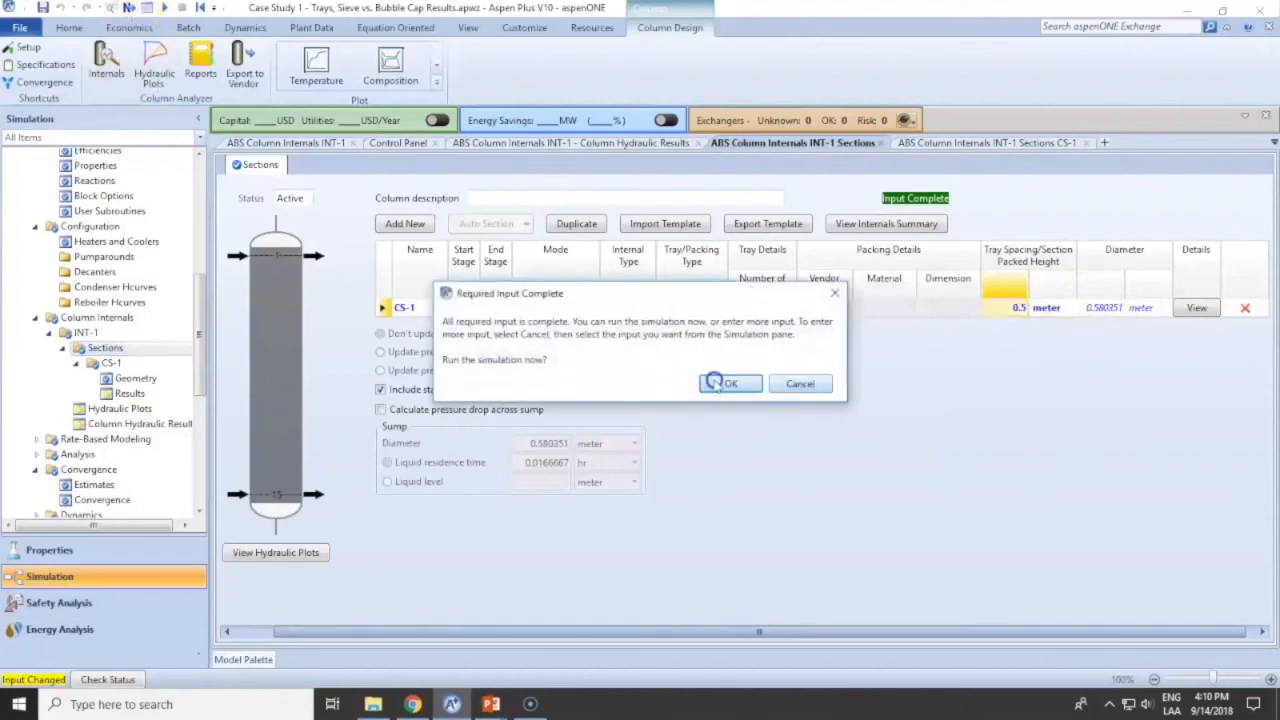
left_click(729, 383)
Step: Open the INT-1 column hydraulic results and examine the total pressure drop and the CS-1 section height
left_click(140, 423)
left_click(438, 298)
left_click(477, 299)
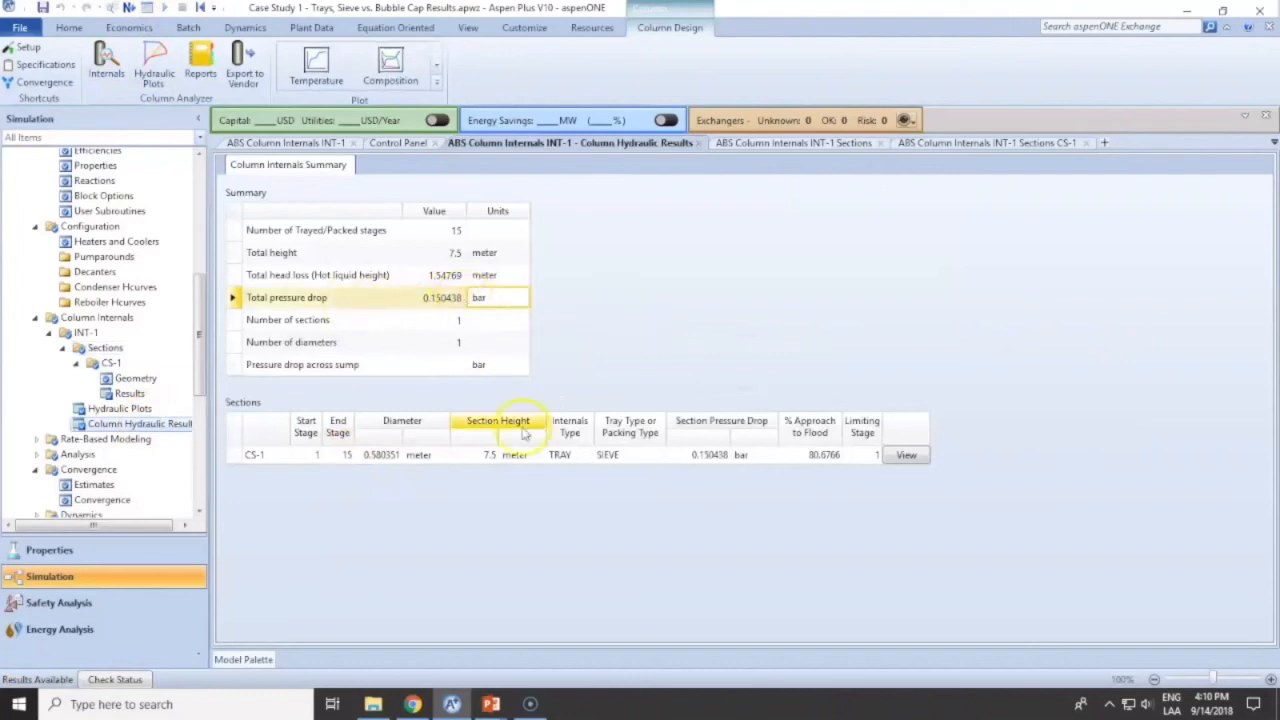
left_click(480, 456)
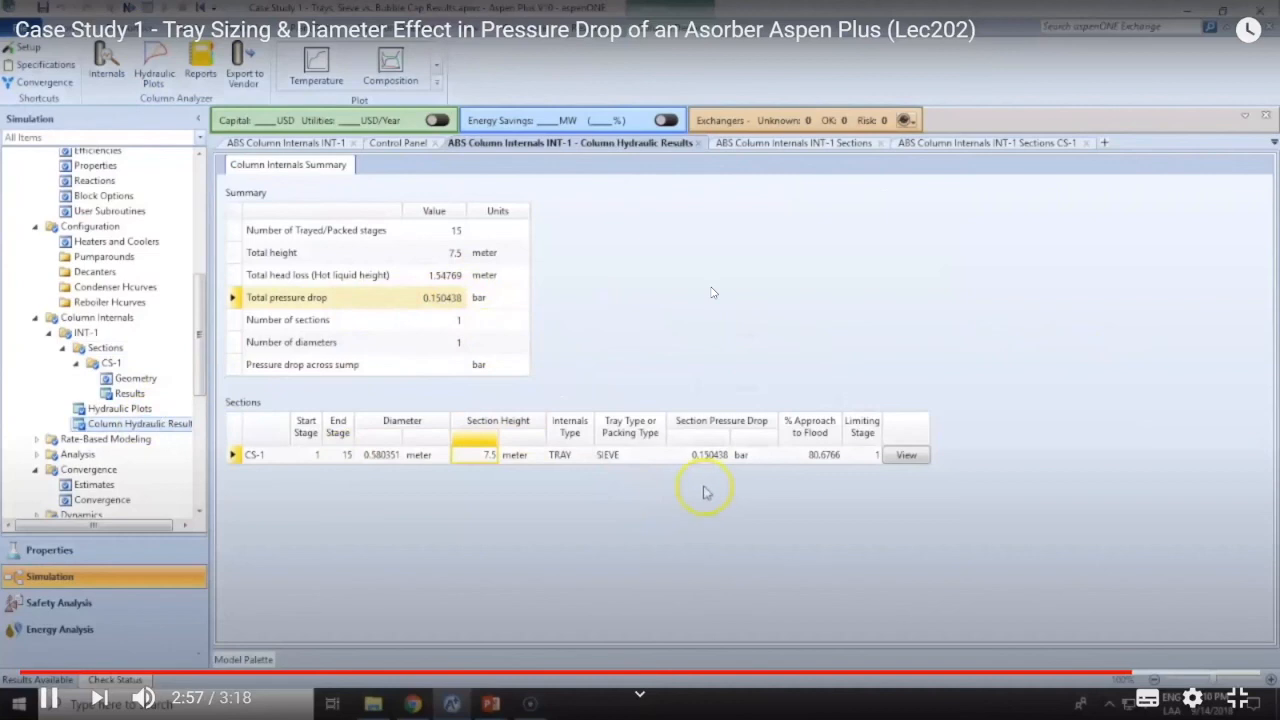
Step: Pause and resume the video to examine the CS-1 approach to flood, stopping at its closing animation and exiting full screen
left_click(713, 292)
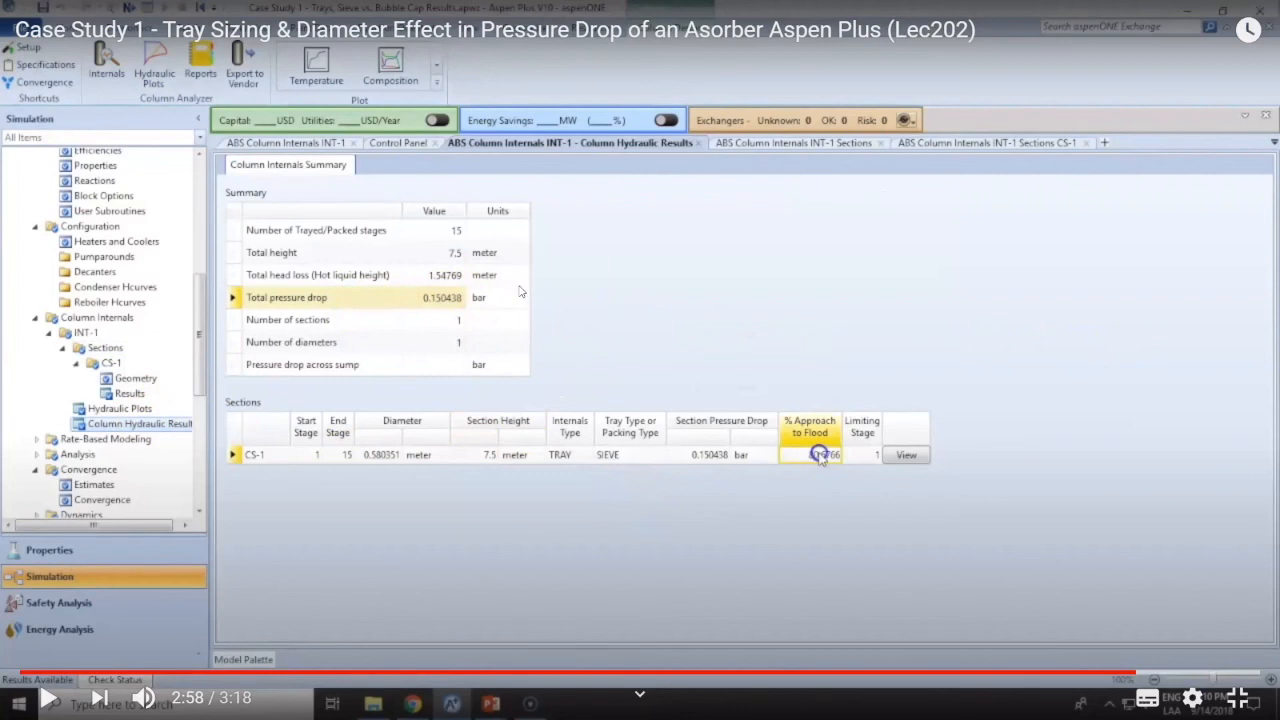
left_click(646, 438)
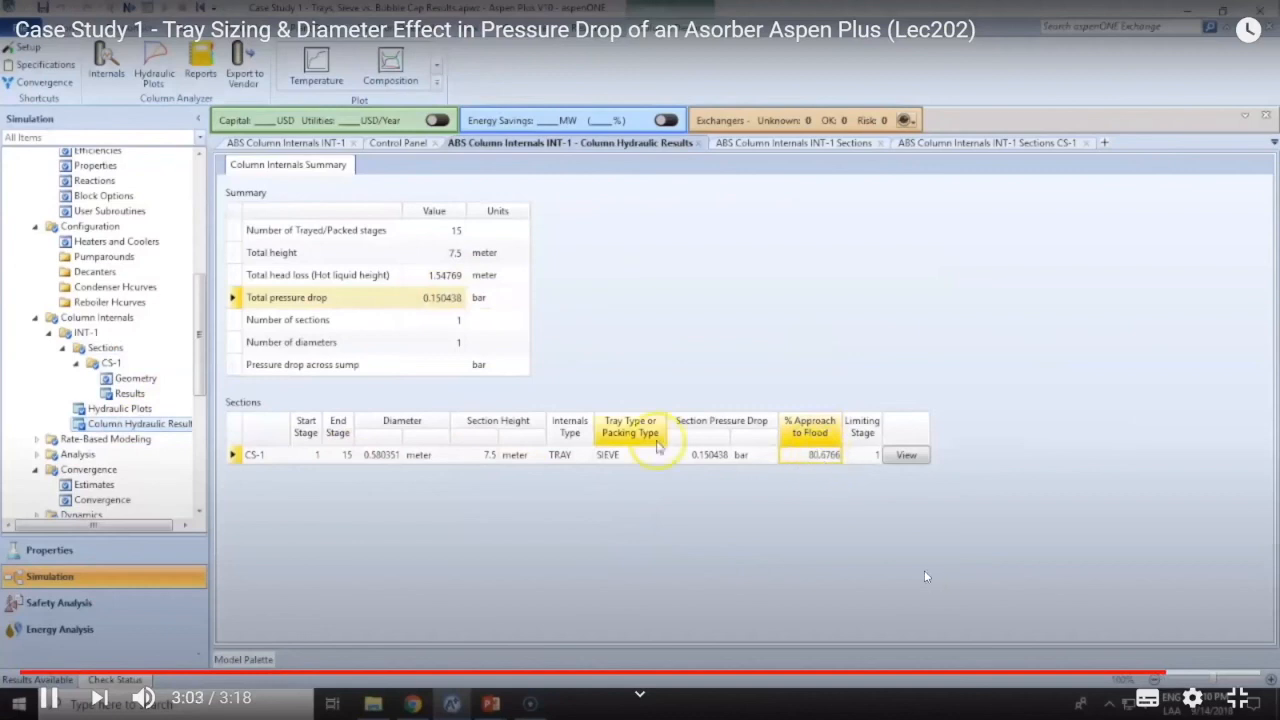
left_click(827, 467)
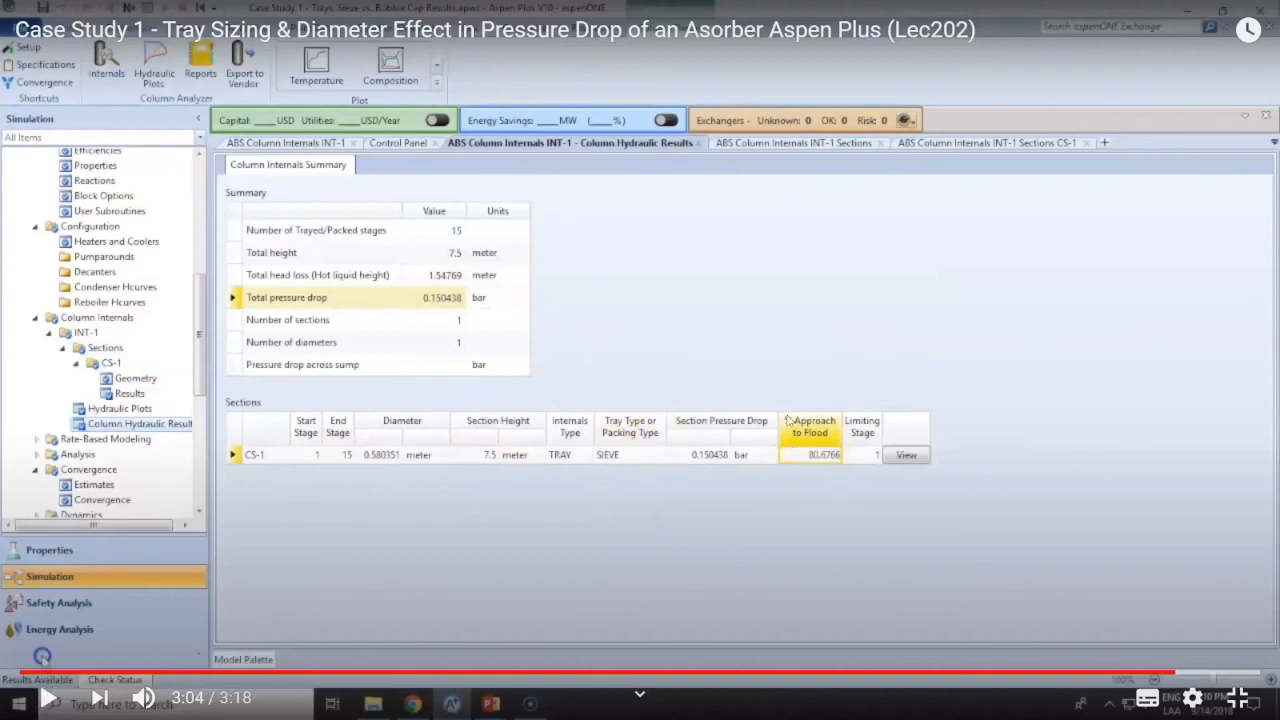
left_click(969, 342)
left_click(969, 342)
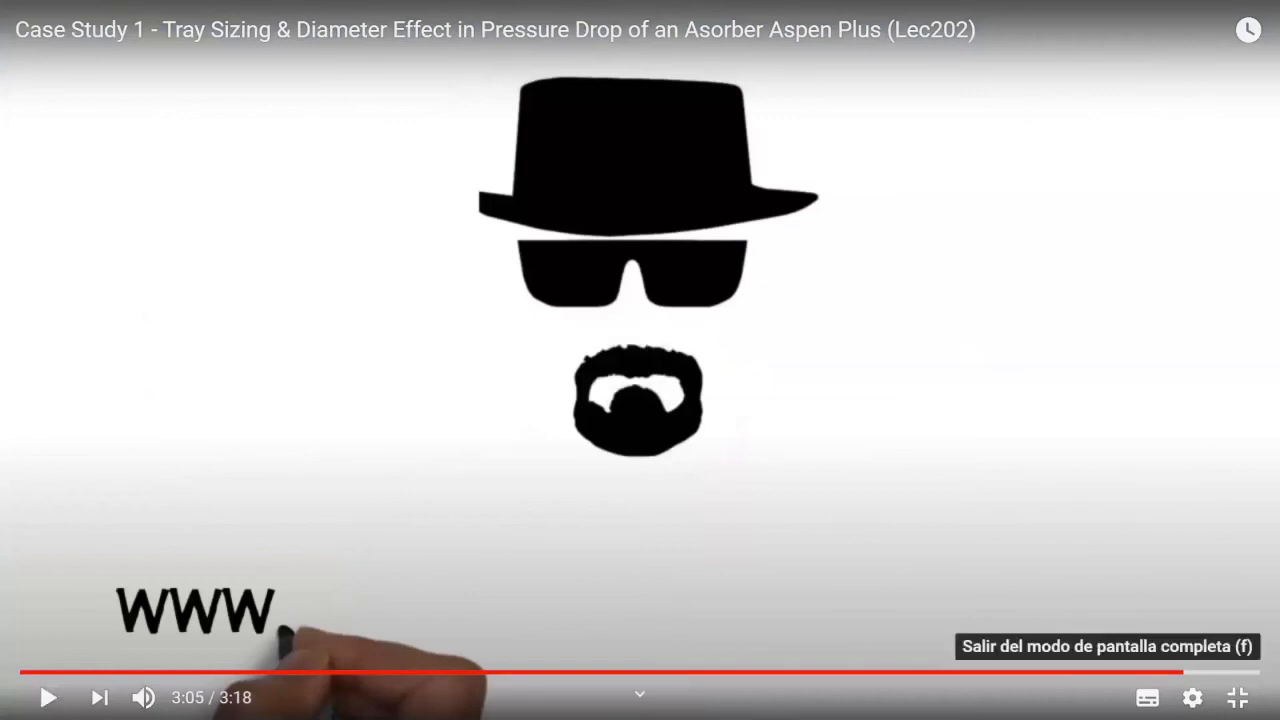
left_click(1238, 697)
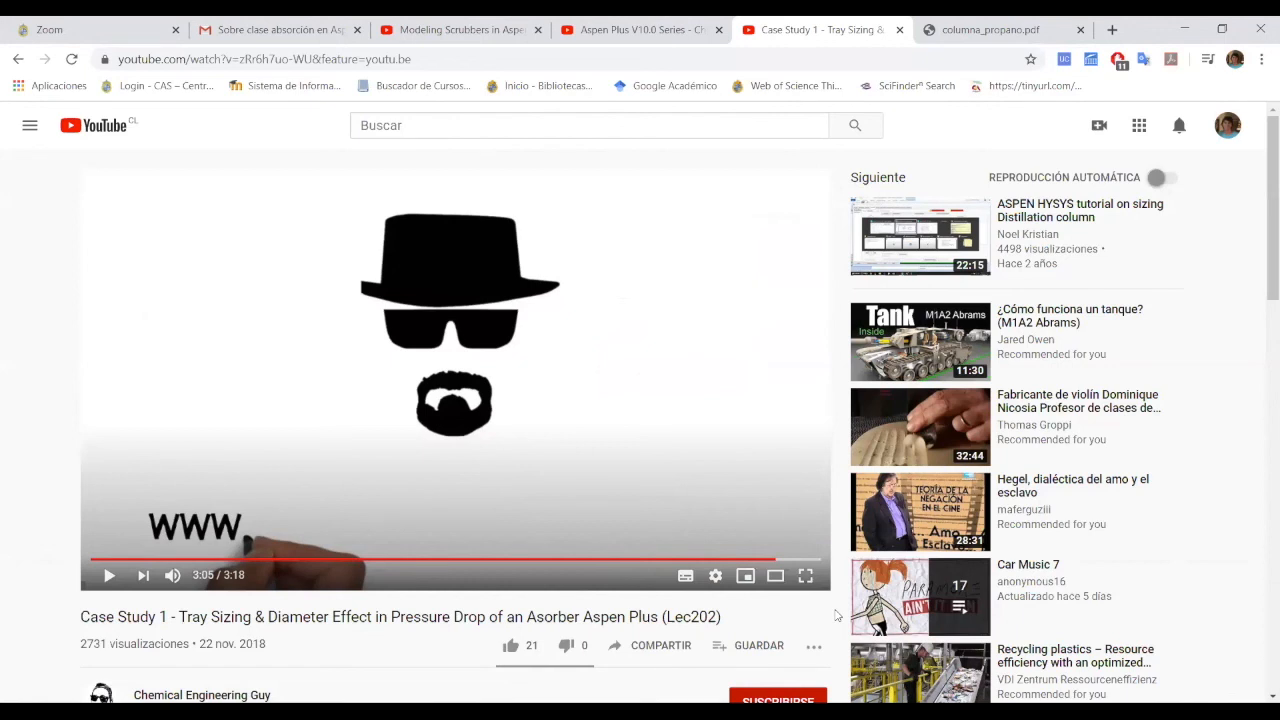
scroll(836, 615, "down", 3)
scroll(836, 615, "up", 3)
scroll(836, 615, "down", 3)
scroll(836, 615, "up", 3)
scroll(30, 589, "down", 2)
scroll(30, 589, "up", 2)
scroll(842, 474, "down", 3)
scroll(841, 474, "up", 3)
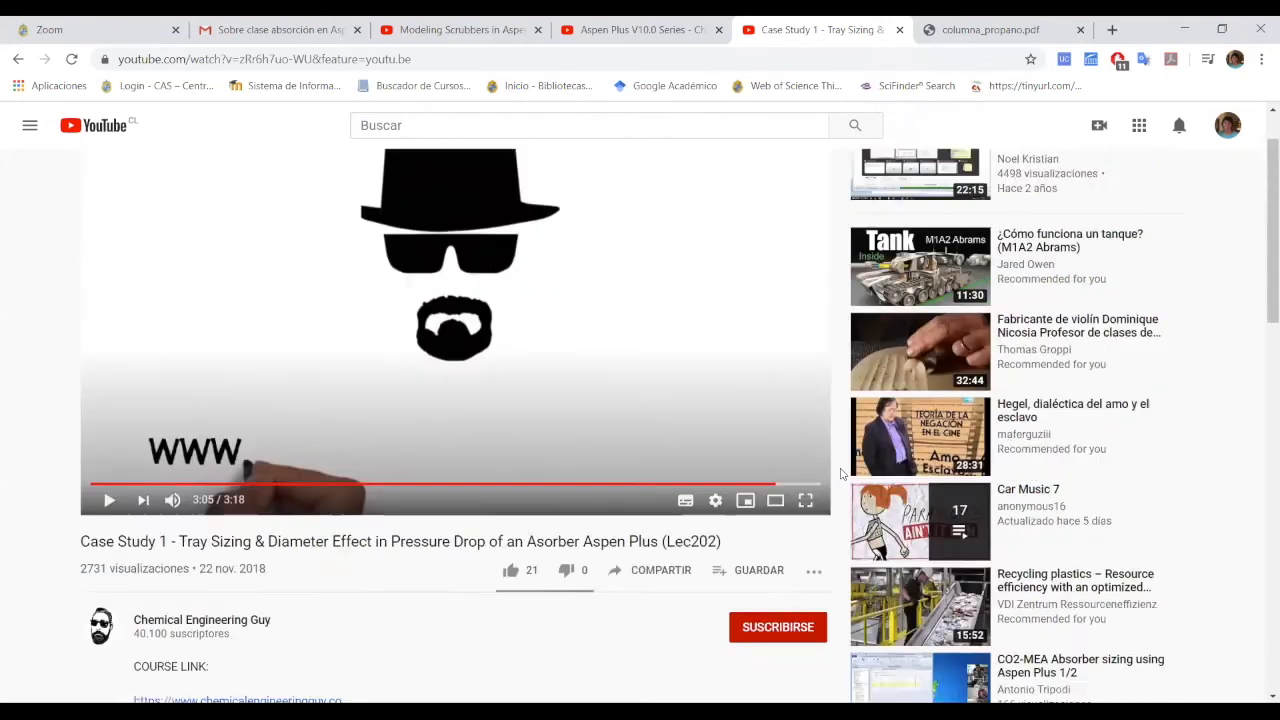